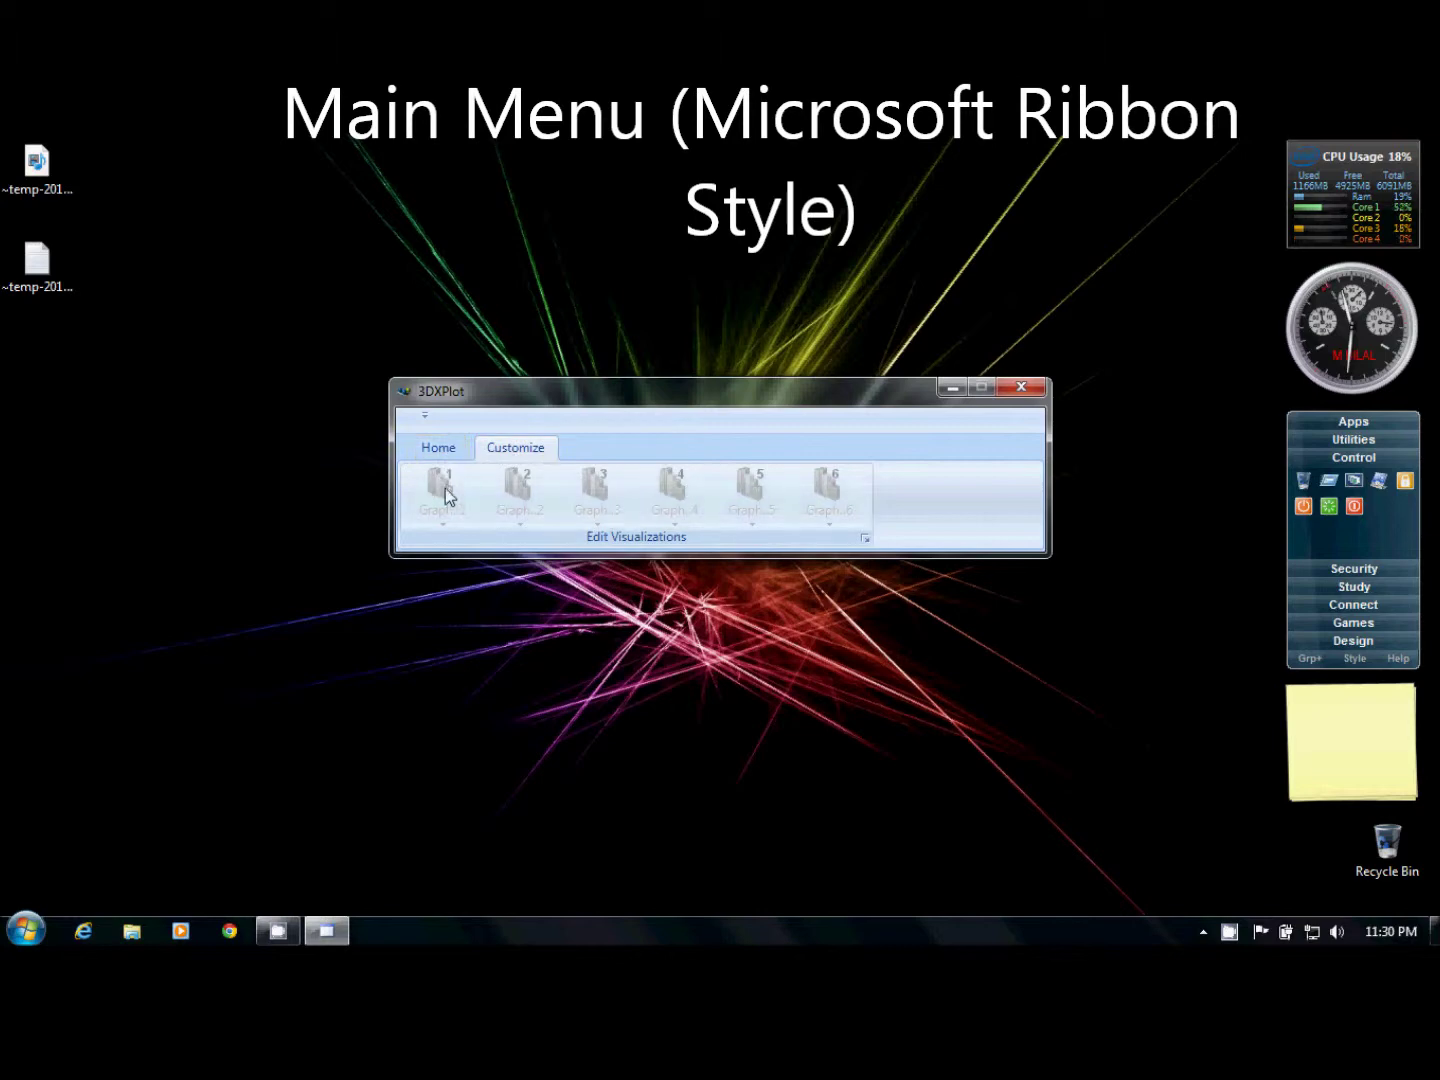
Start opening a data file and browse the CSV and Excel 2003 files in the Data Files folder, selecting EarthQuick.xls
{"action": "left_click", "coordinate": [449, 446]}
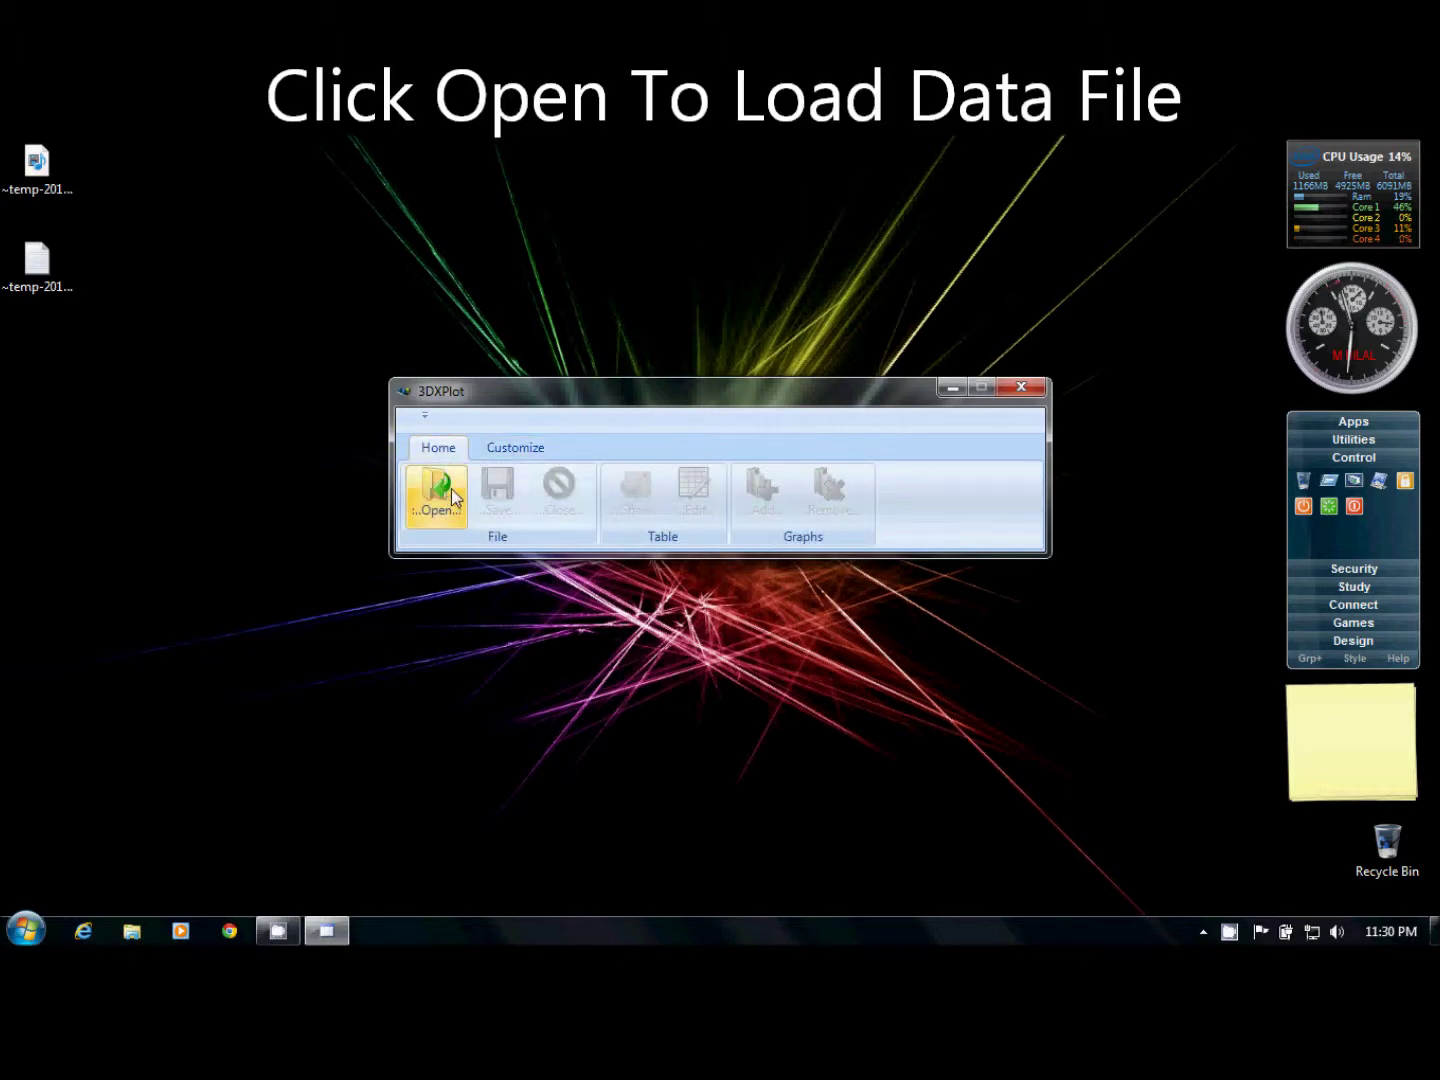
{"action": "left_click", "coordinate": [445, 494]}
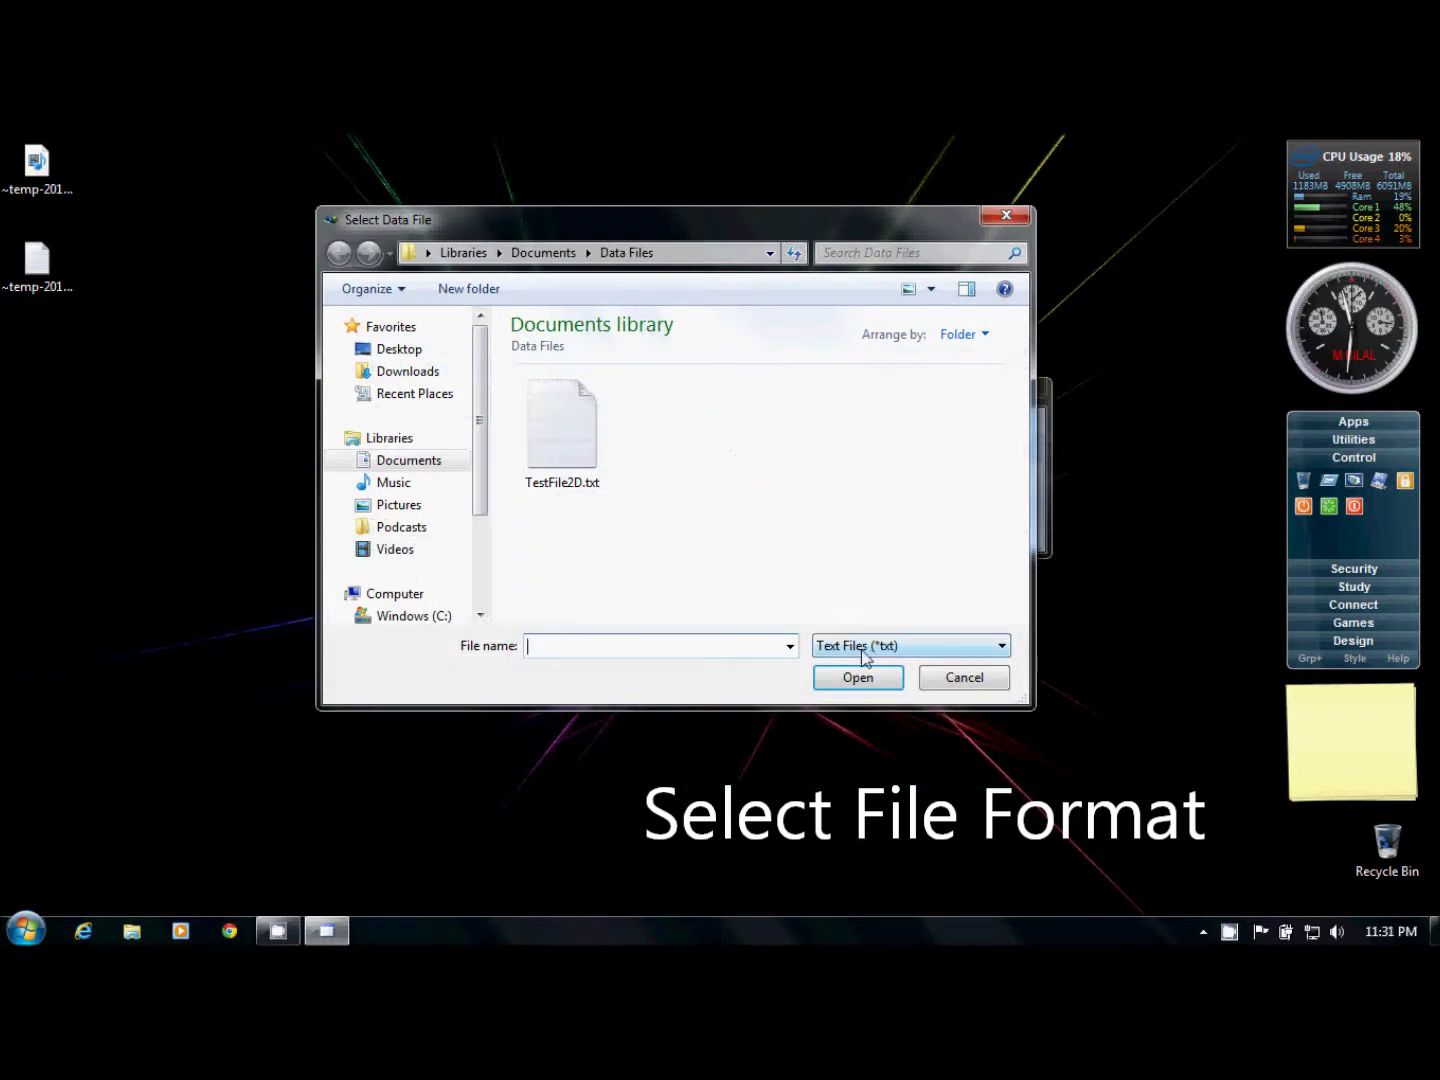
{"action": "left_click", "coordinate": [862, 648]}
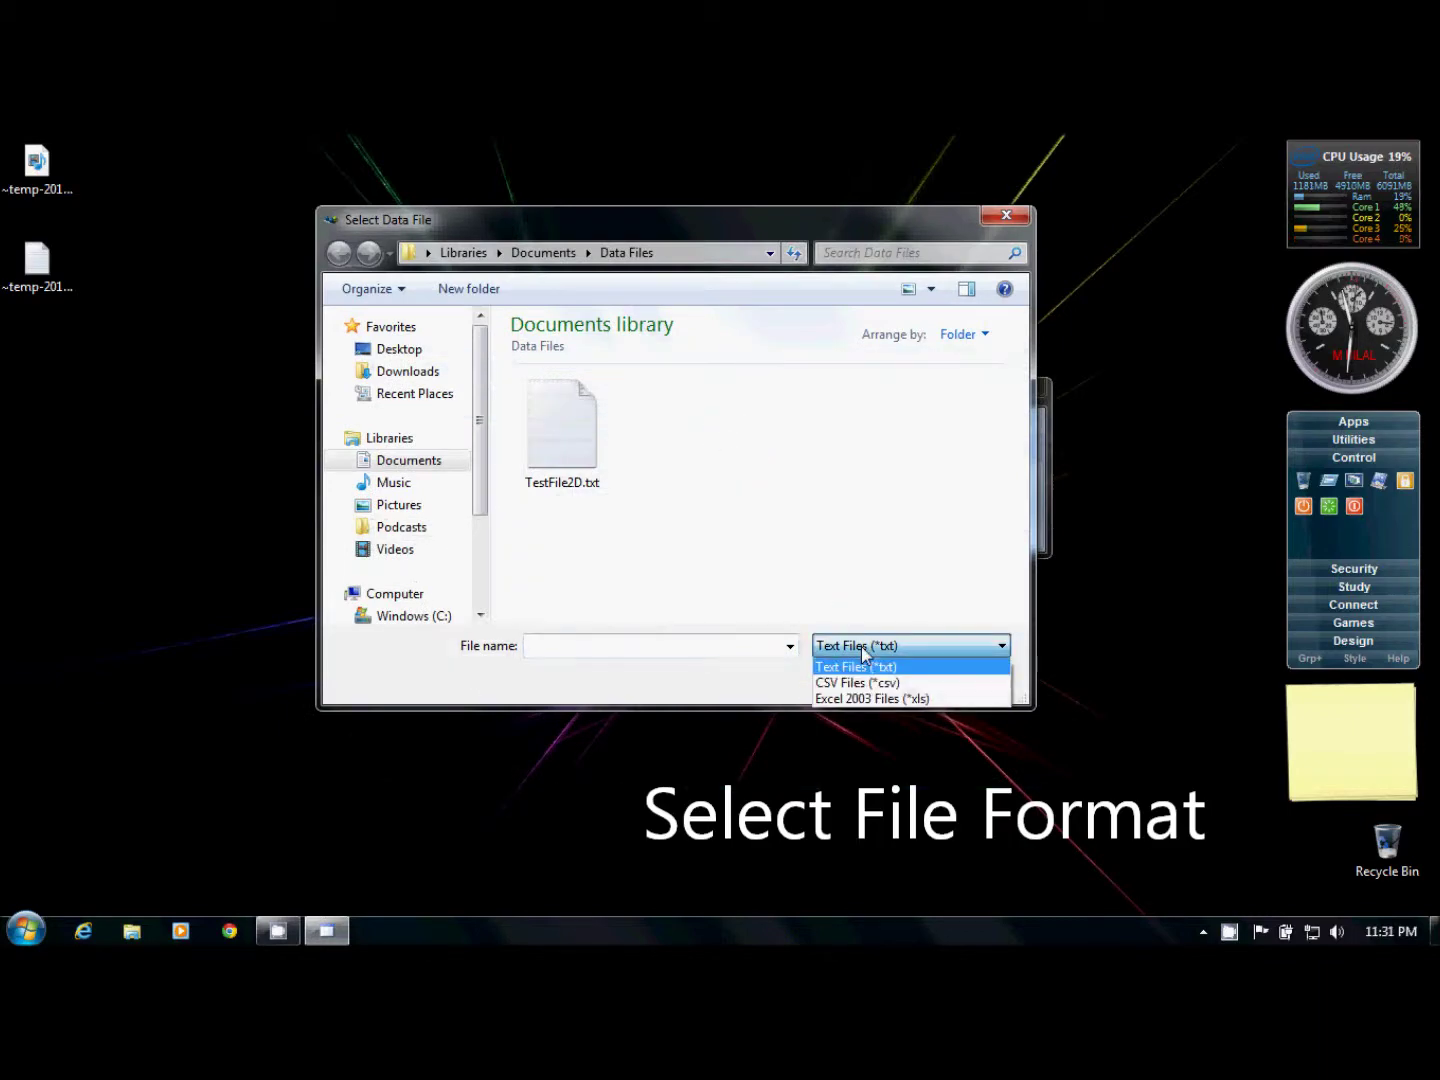
{"action": "left_click", "coordinate": [864, 685]}
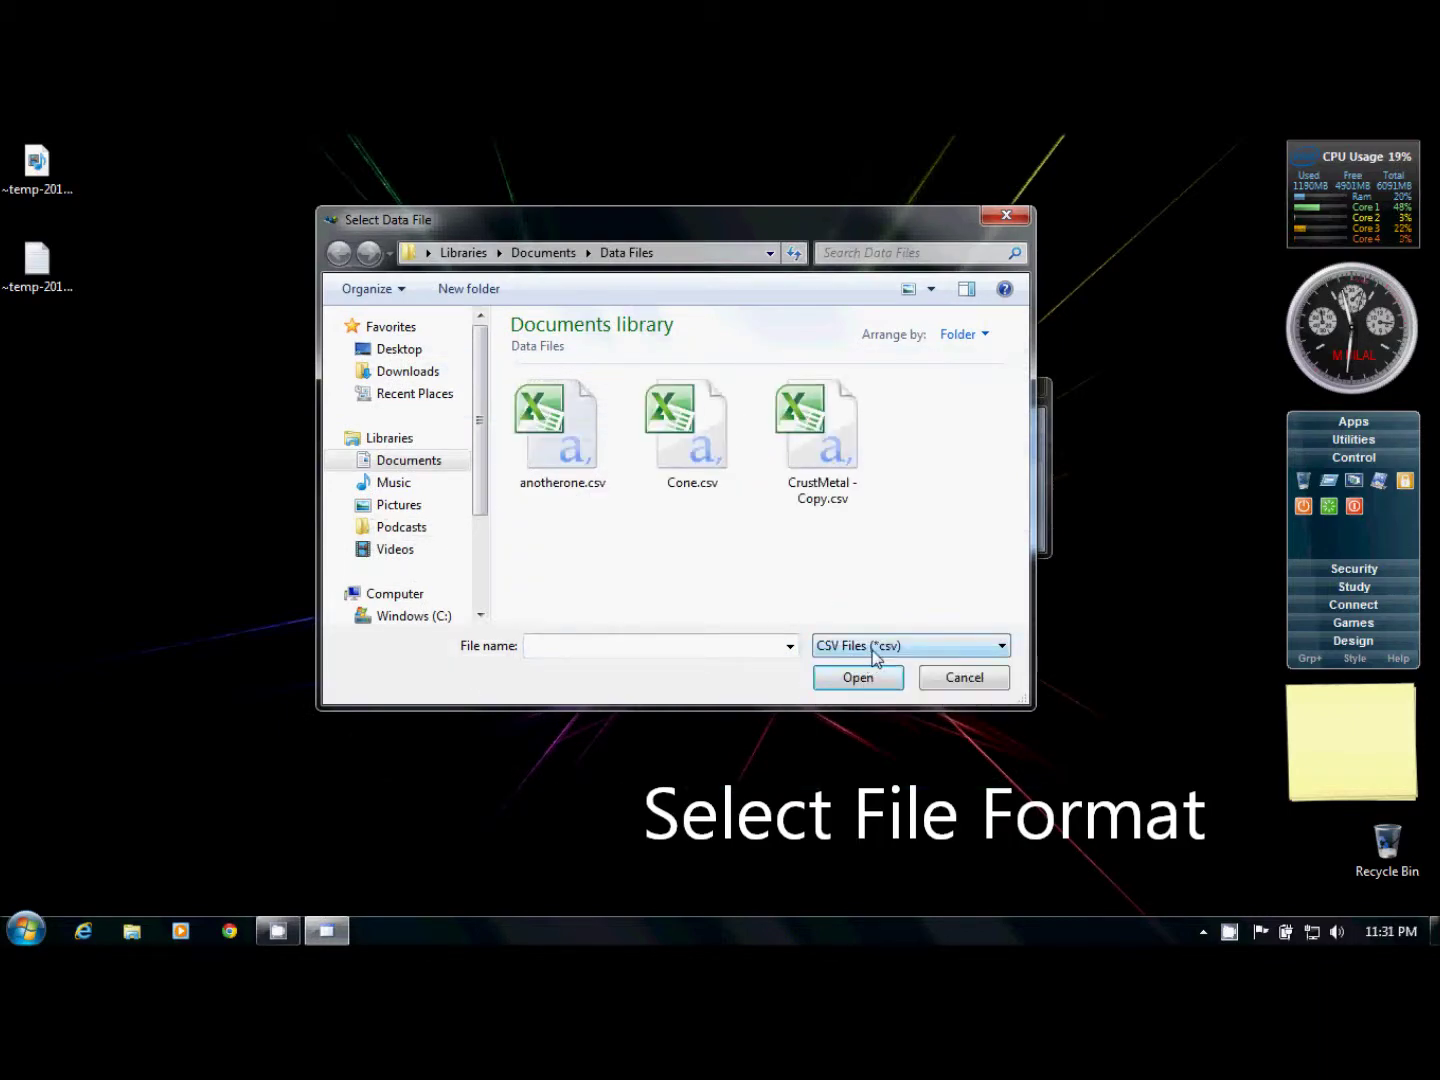
{"action": "left_click", "coordinate": [874, 649]}
{"action": "left_click", "coordinate": [874, 699]}
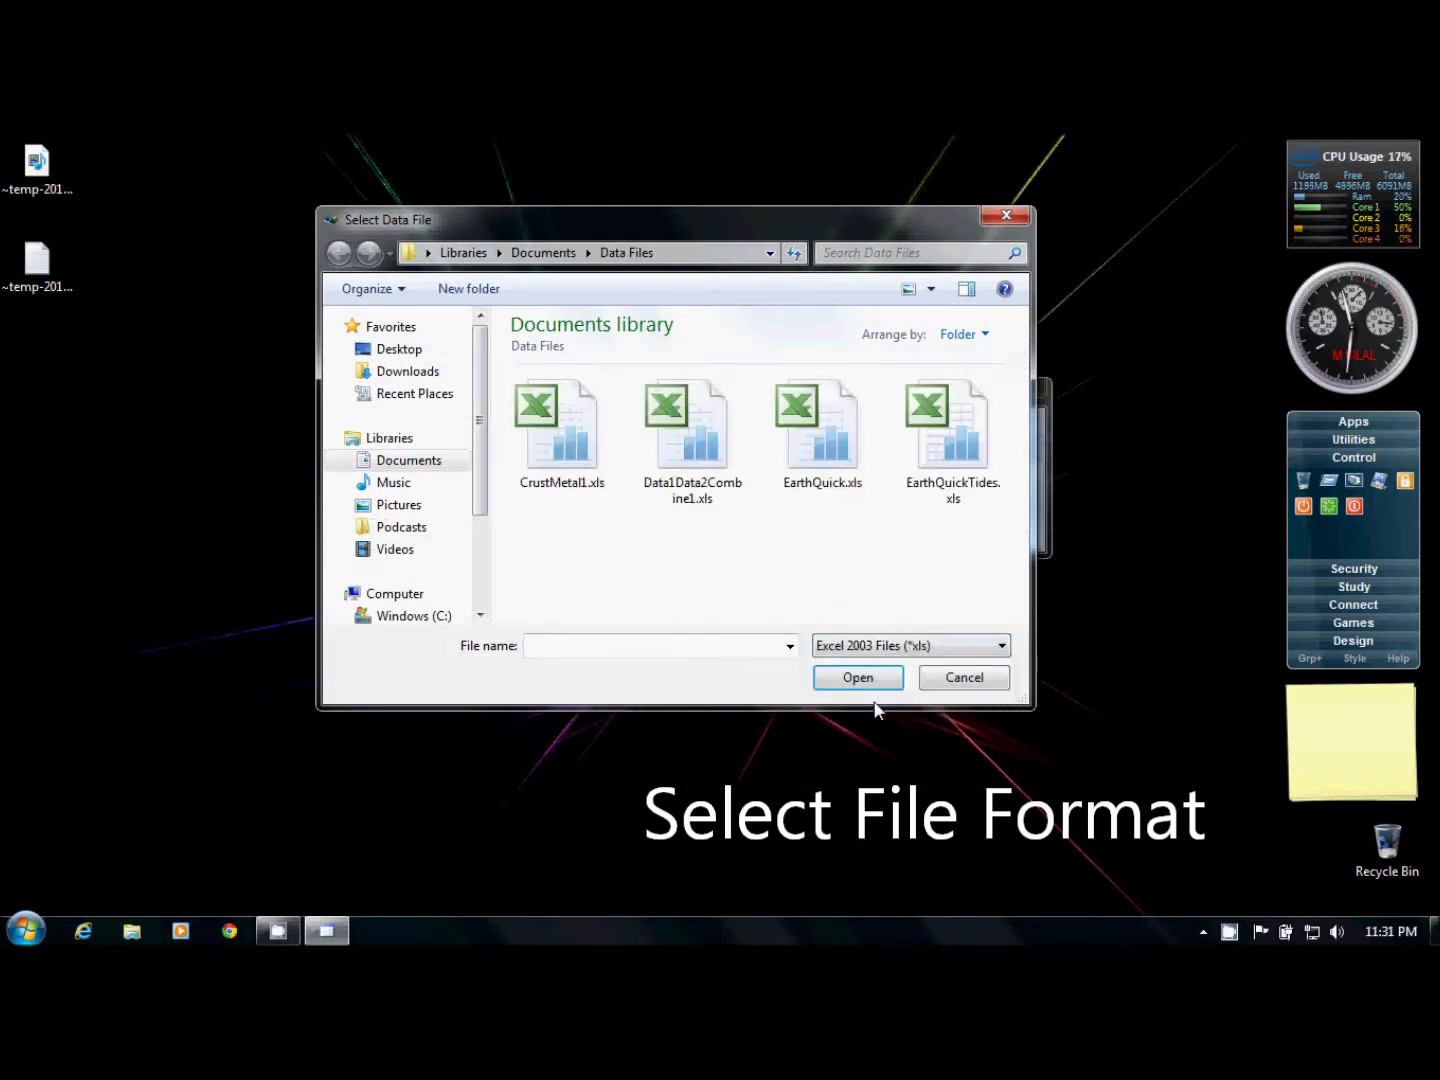
{"action": "left_click", "coordinate": [715, 496]}
{"action": "left_click", "coordinate": [804, 478]}
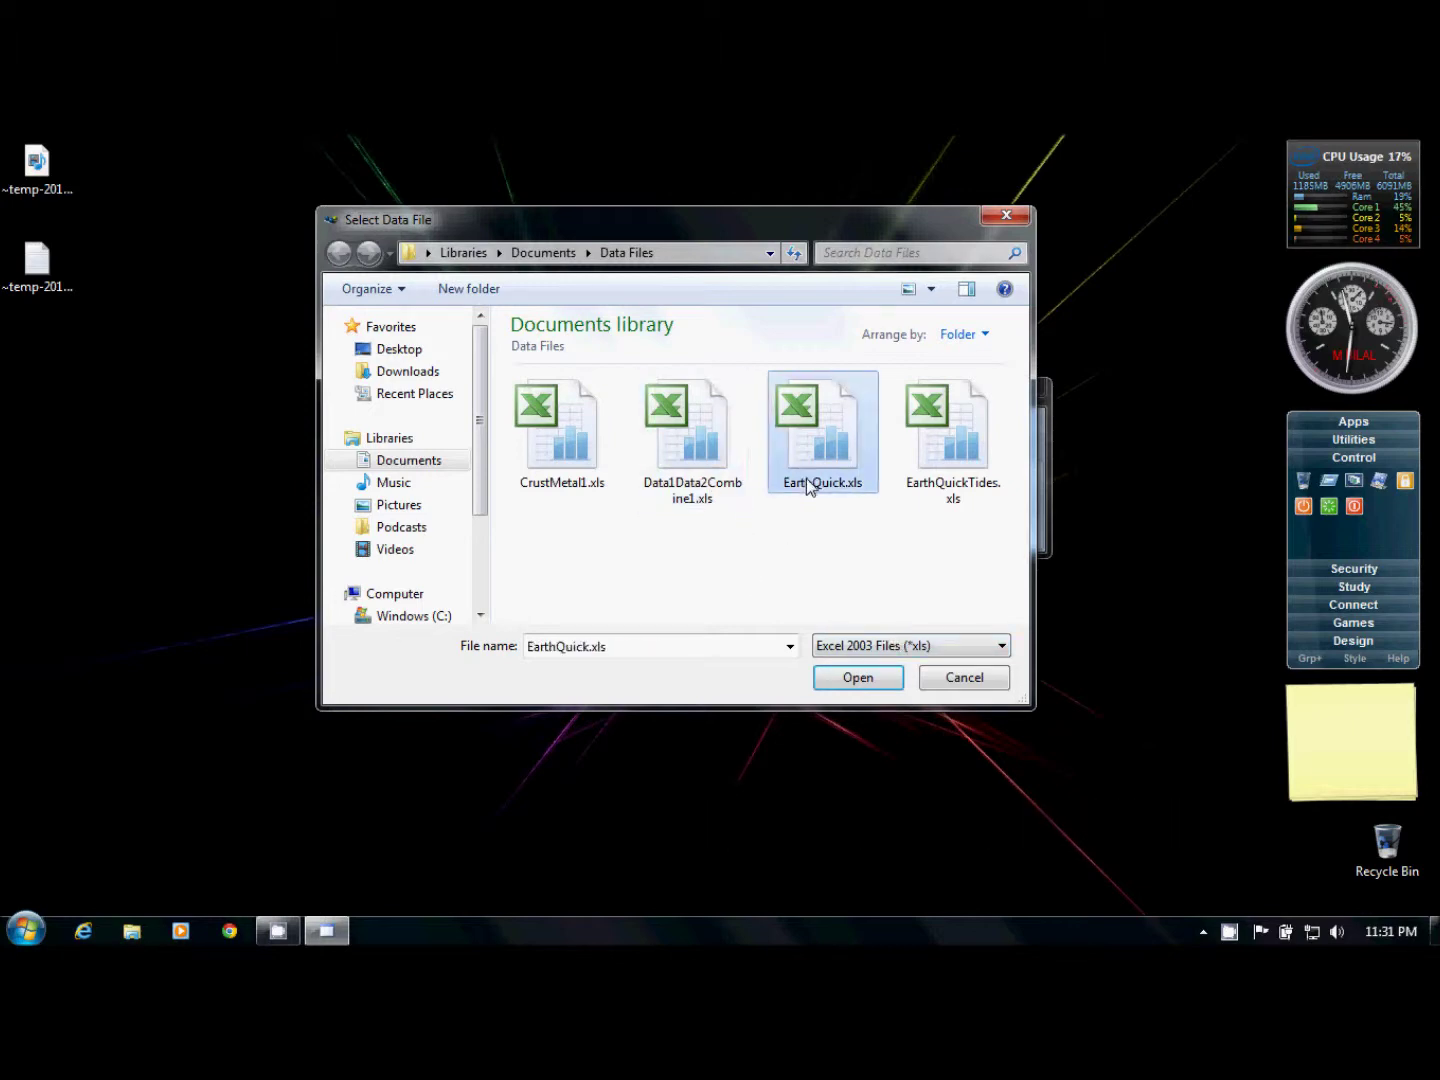
Filter the data files to CSV, open Cone.csv in Excel to examine its title row and data values, and close it
{"action": "left_click", "coordinate": [858, 645]}
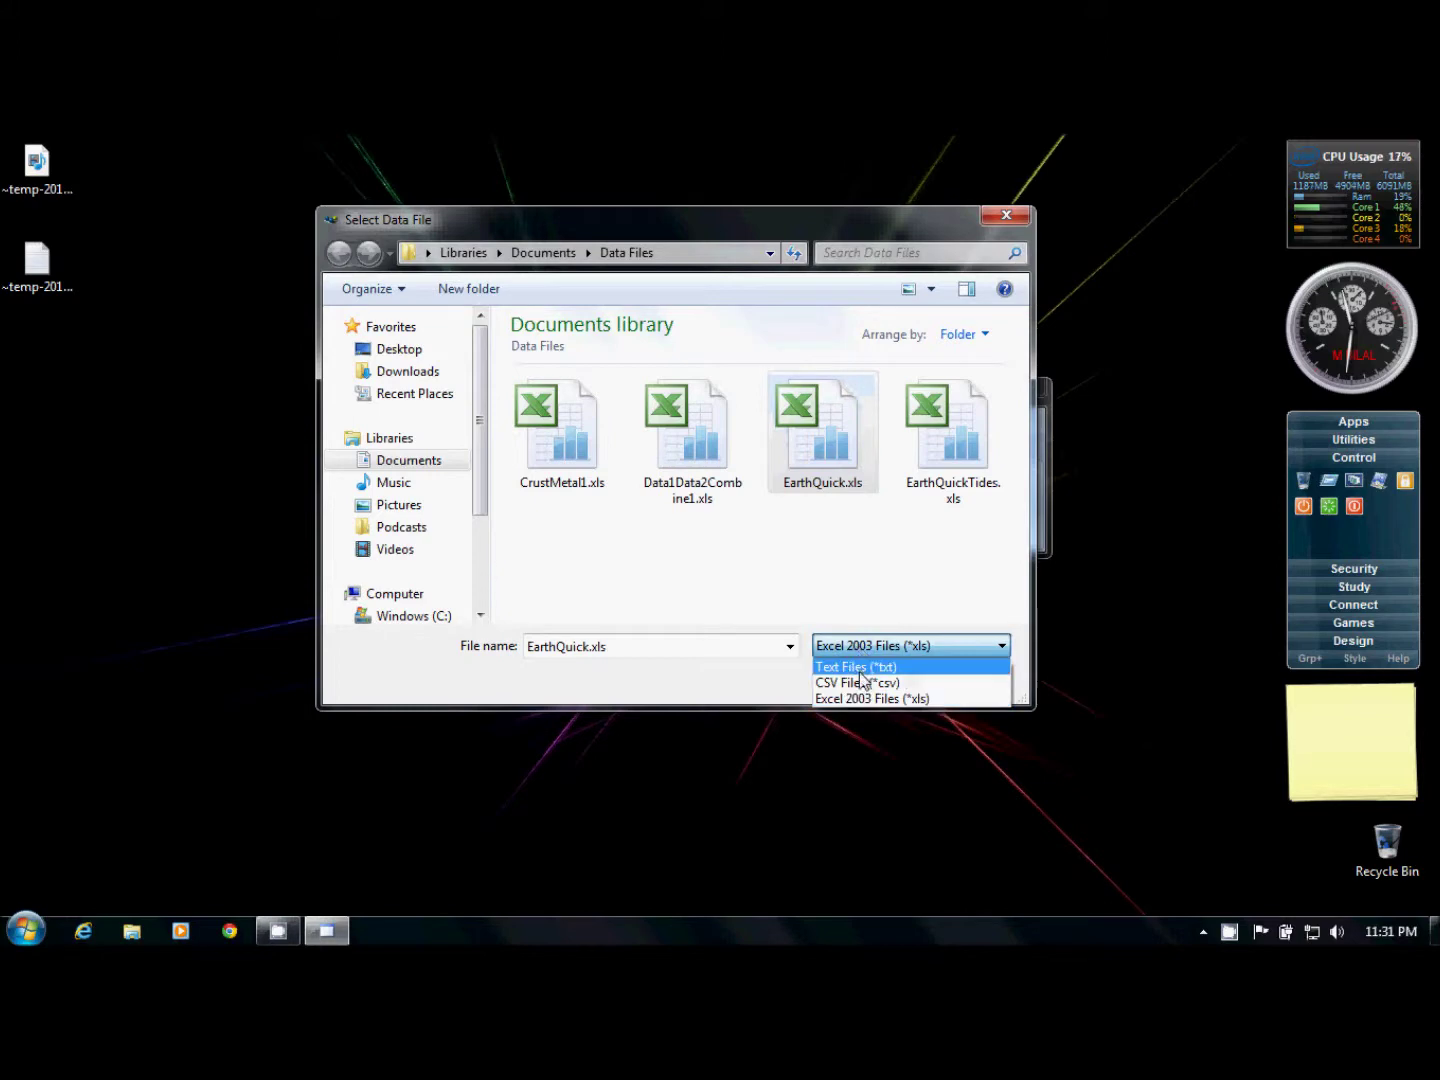
{"action": "left_click", "coordinate": [859, 679]}
{"action": "left_click", "coordinate": [712, 475]}
{"action": "left_click", "coordinate": [796, 481]}
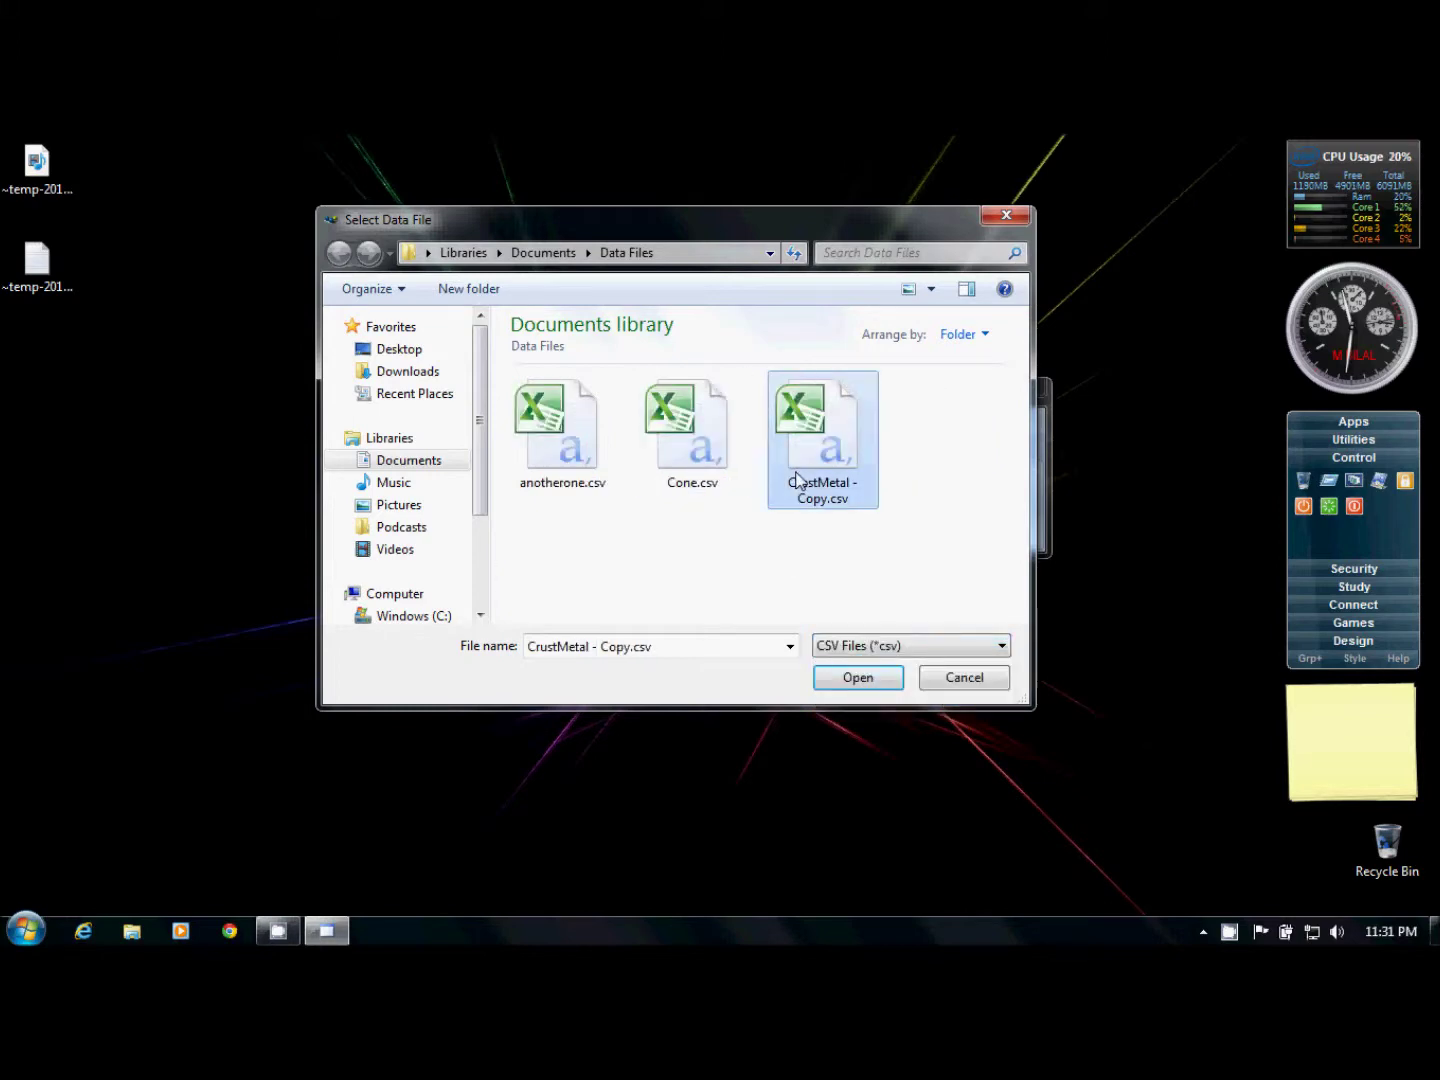
{"action": "left_click", "coordinate": [560, 440]}
{"action": "left_click", "coordinate": [678, 463]}
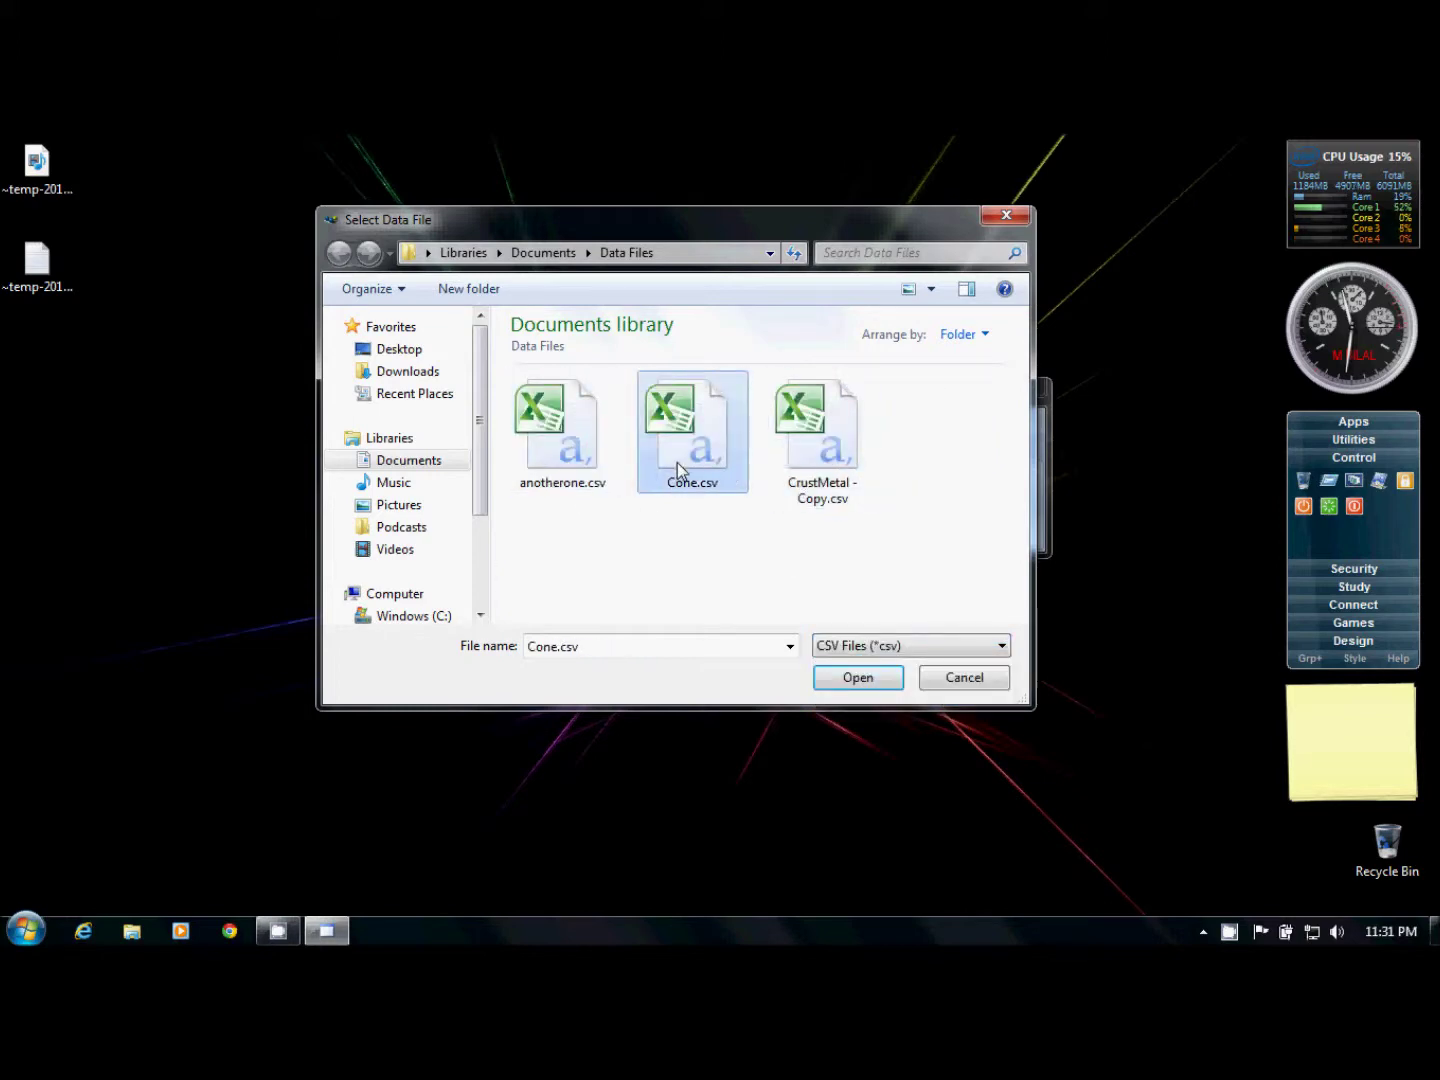
{"action": "right_click", "coordinate": [677, 462]}
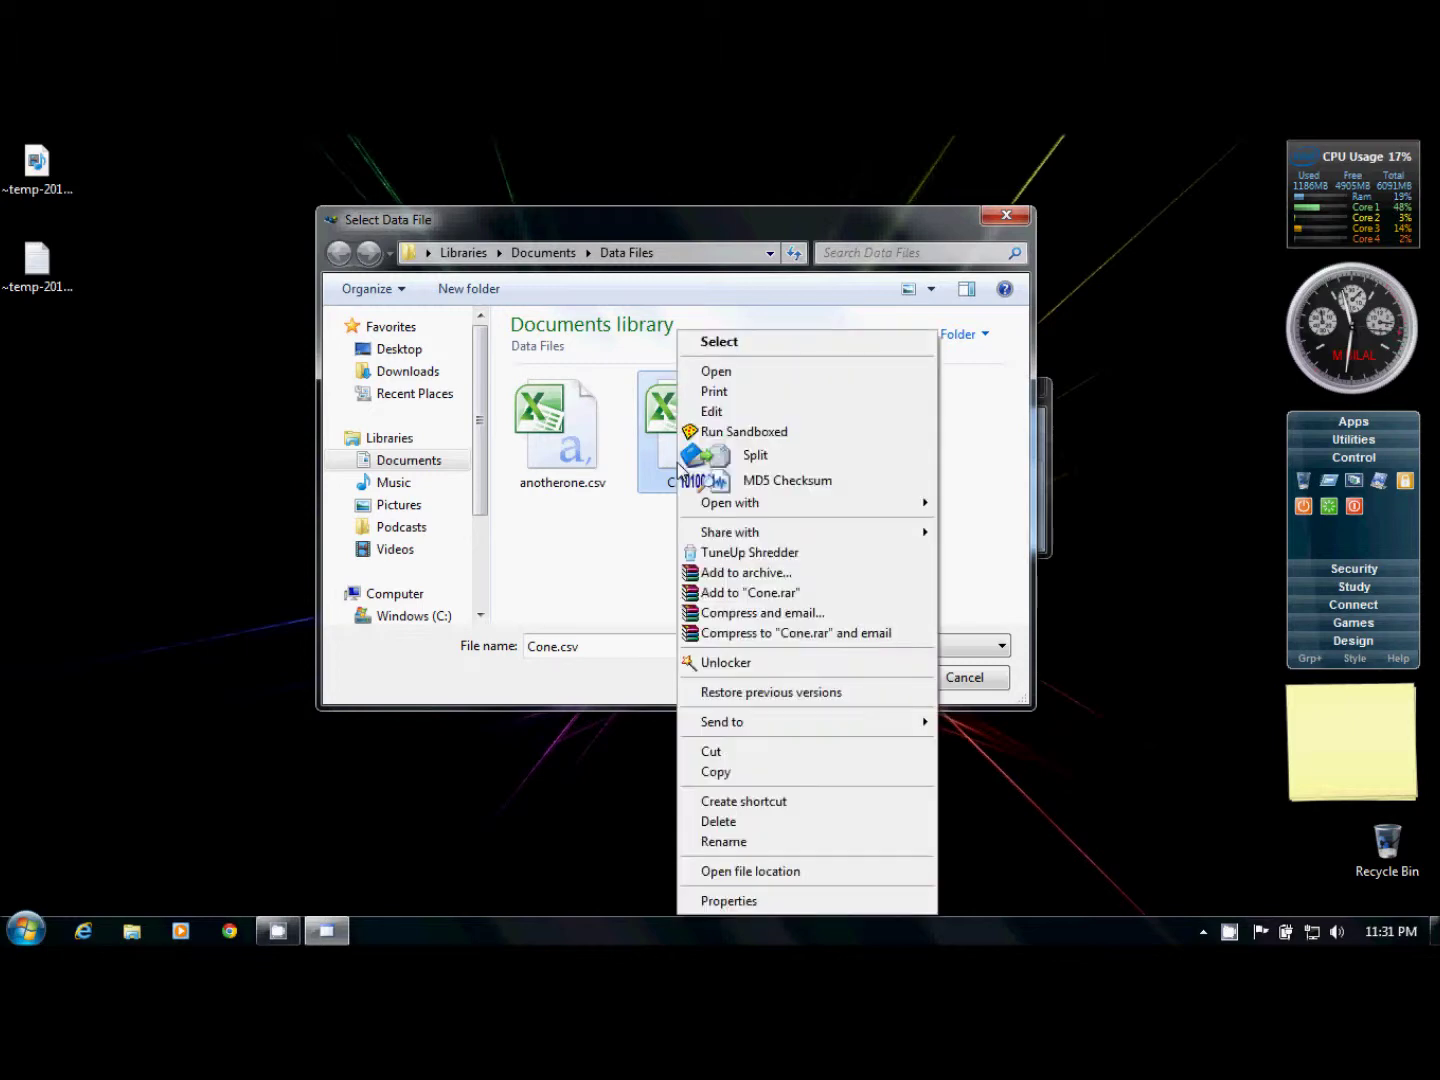
{"action": "left_click", "coordinate": [724, 378]}
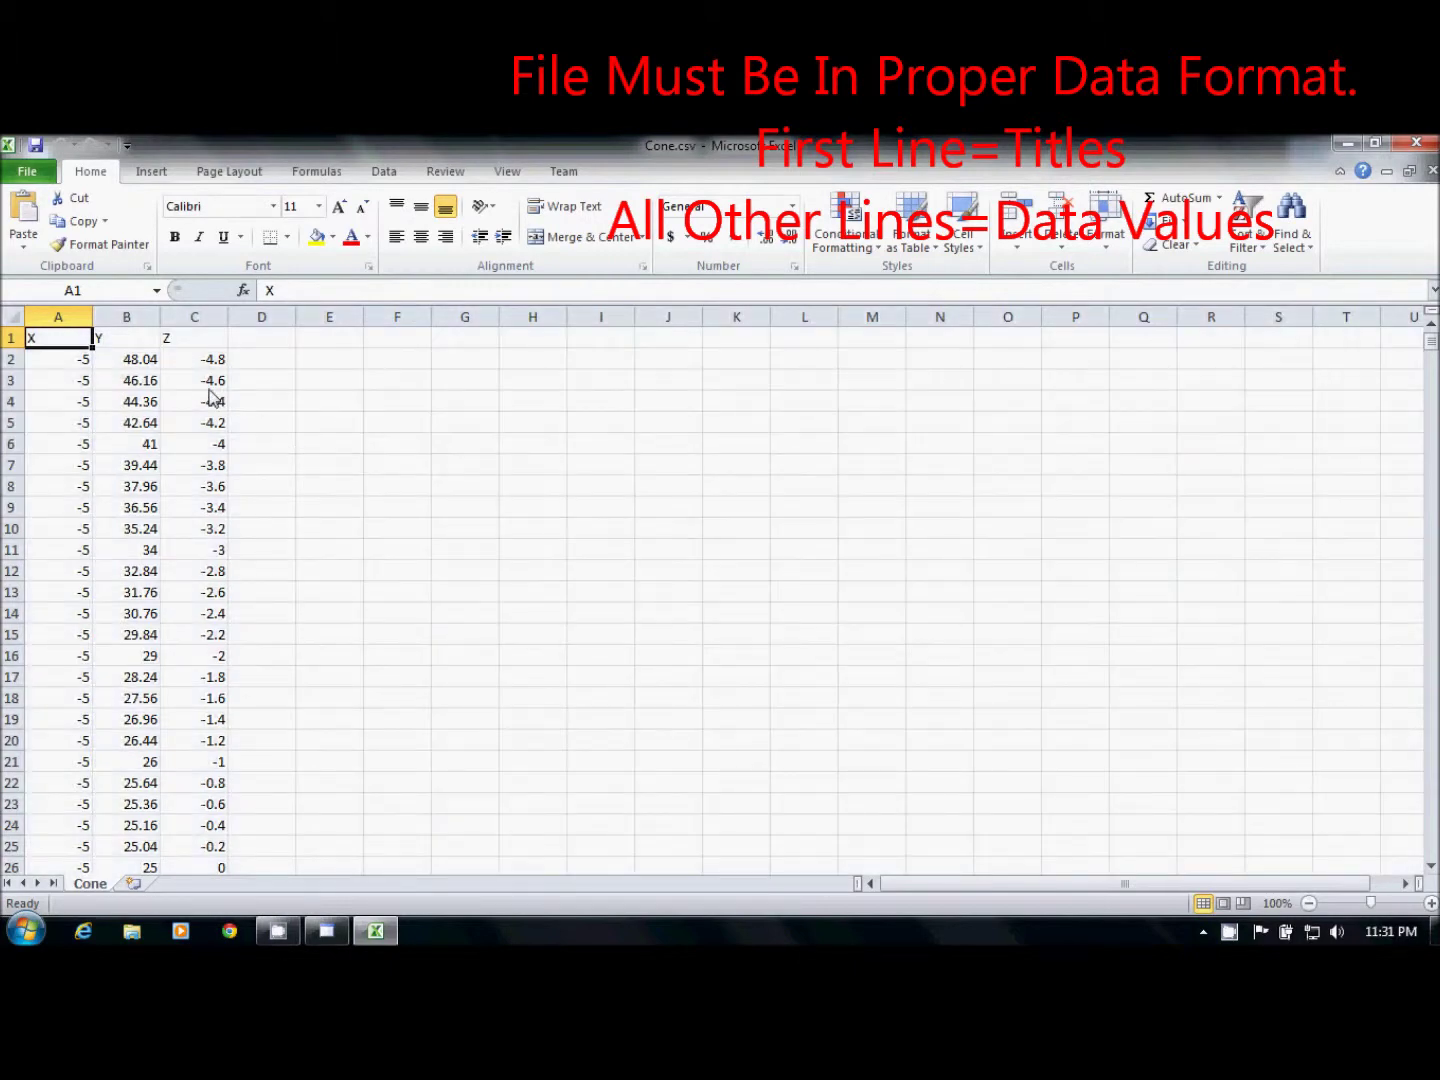
{"action": "left_click", "coordinate": [212, 383]}
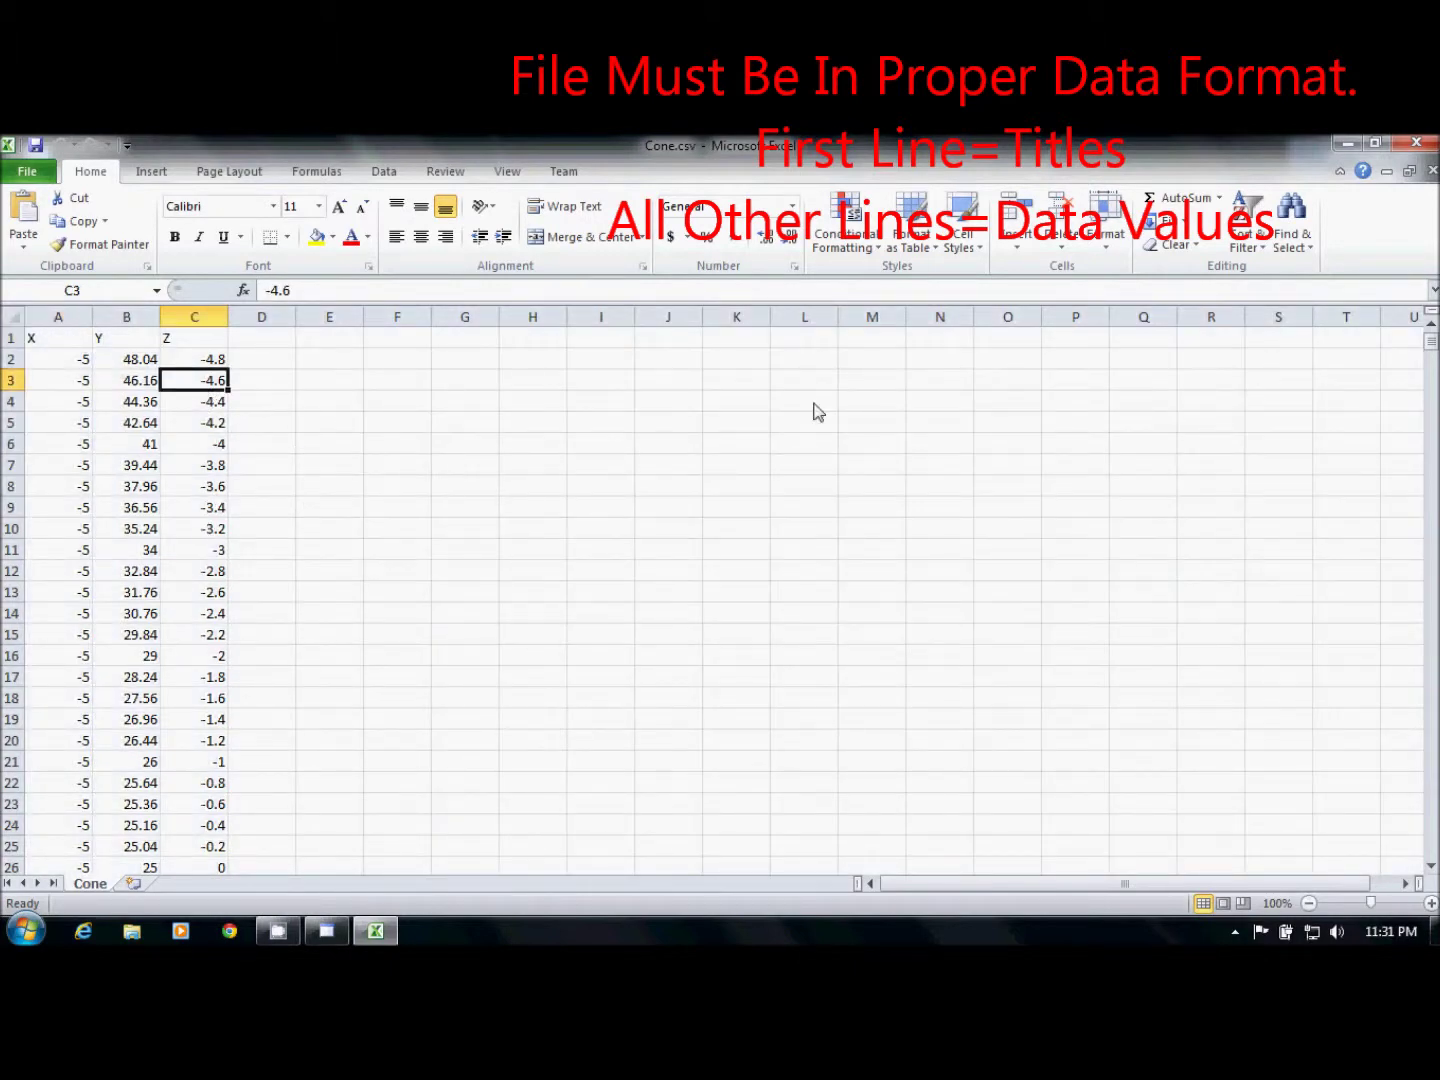
{"action": "left_click", "coordinate": [1418, 143]}
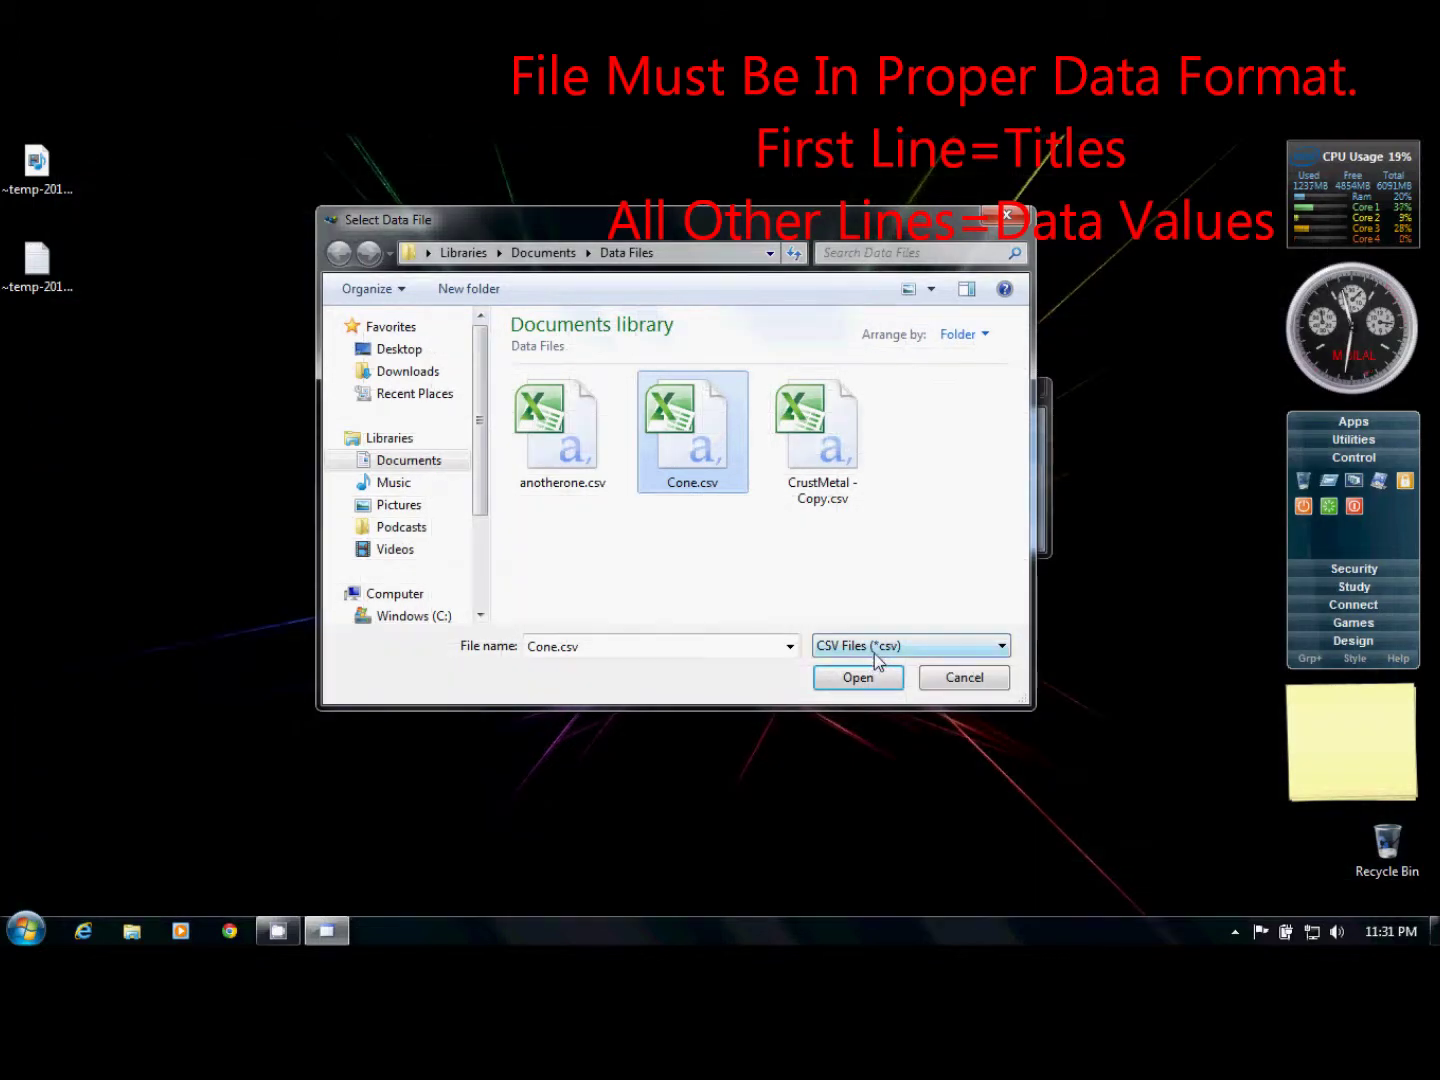
Filter the data files to Excel 2003 format and open Data1Data2Combine1.xls in Excel for inspection
{"action": "left_click", "coordinate": [876, 648]}
{"action": "left_click", "coordinate": [866, 697]}
{"action": "left_click", "coordinate": [703, 480]}
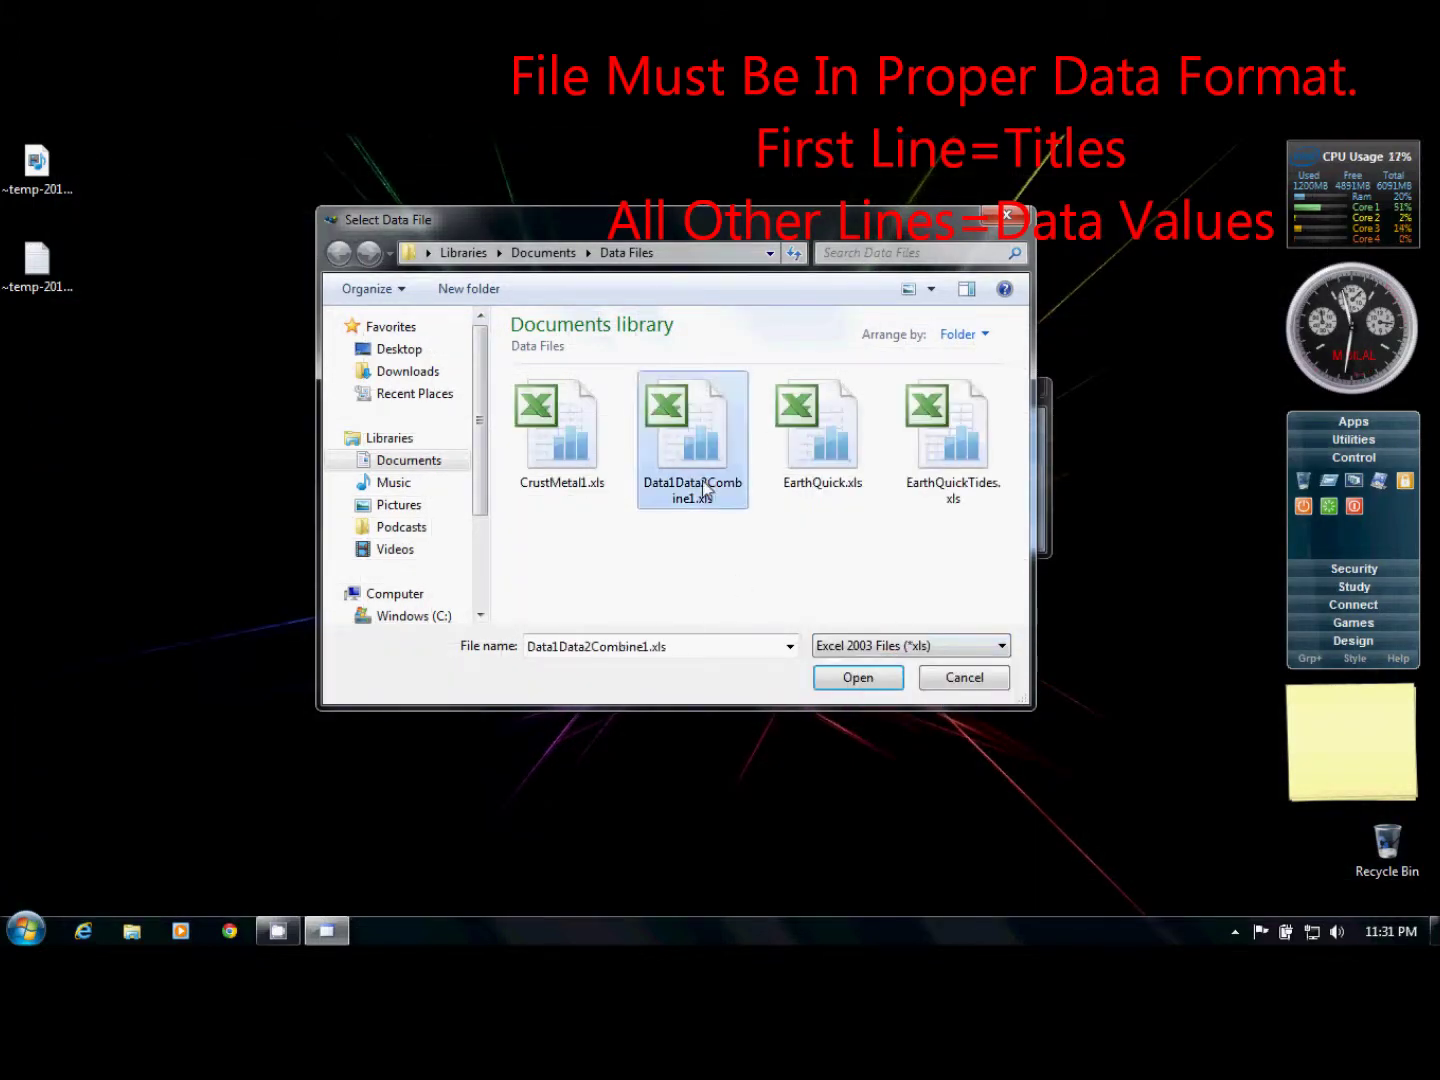
{"action": "right_click", "coordinate": [702, 481]}
{"action": "left_click", "coordinate": [745, 372]}
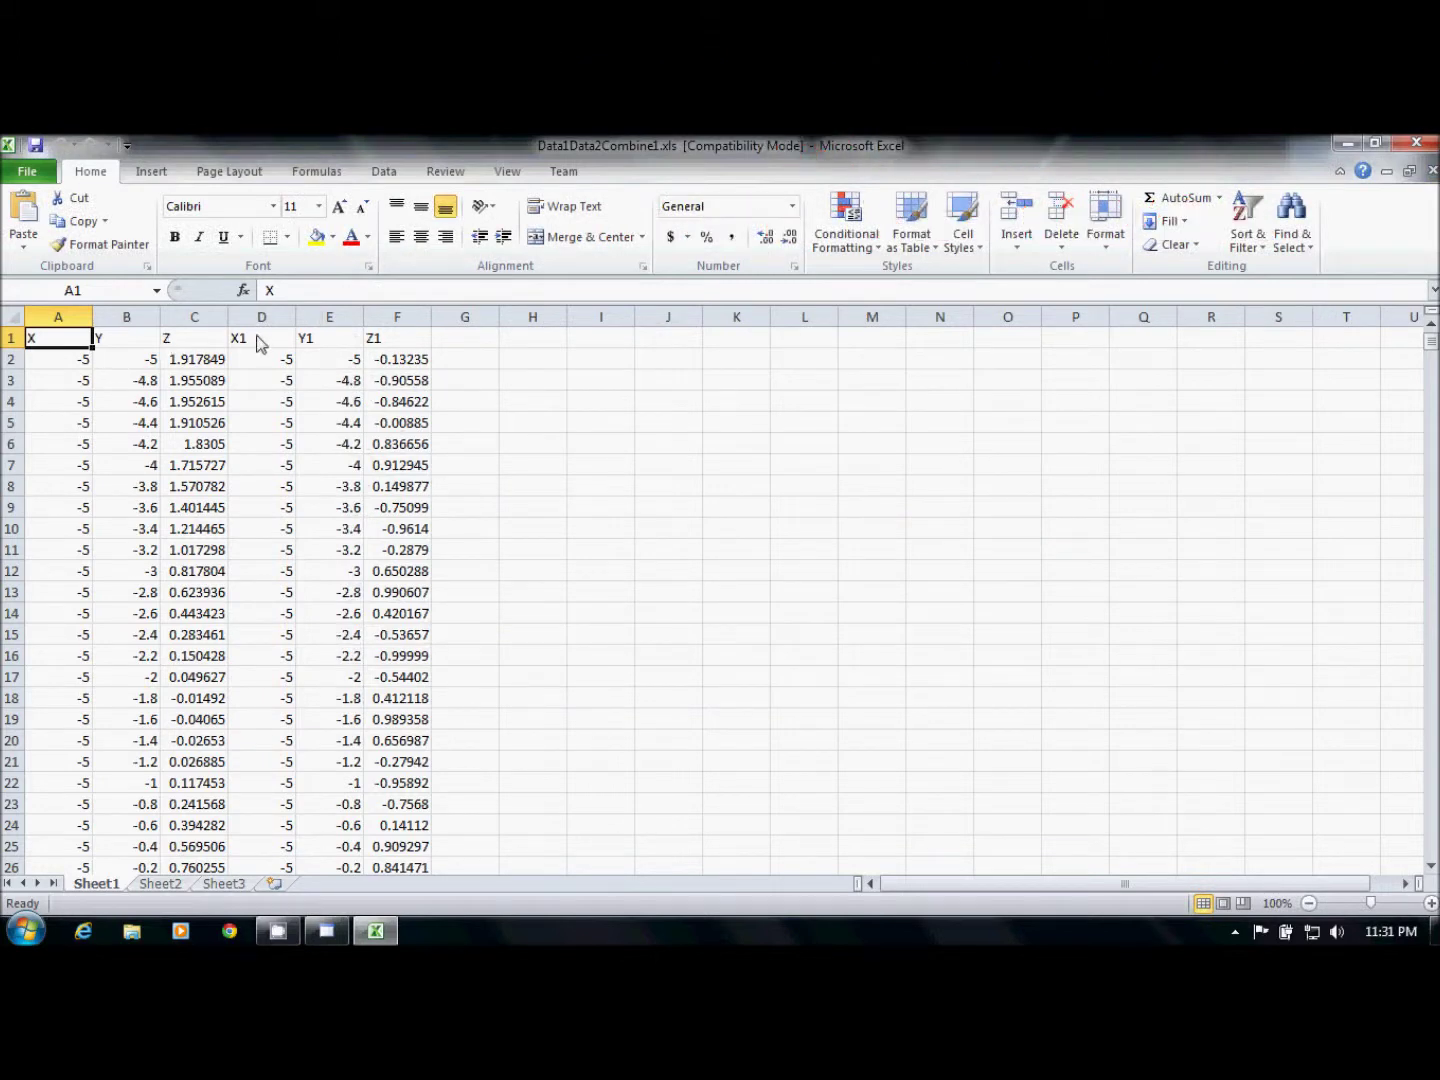
Examine the workbook's columns X through Z1 down to the last data row, 2602, and close Excel
{"action": "left_click", "coordinate": [345, 490]}
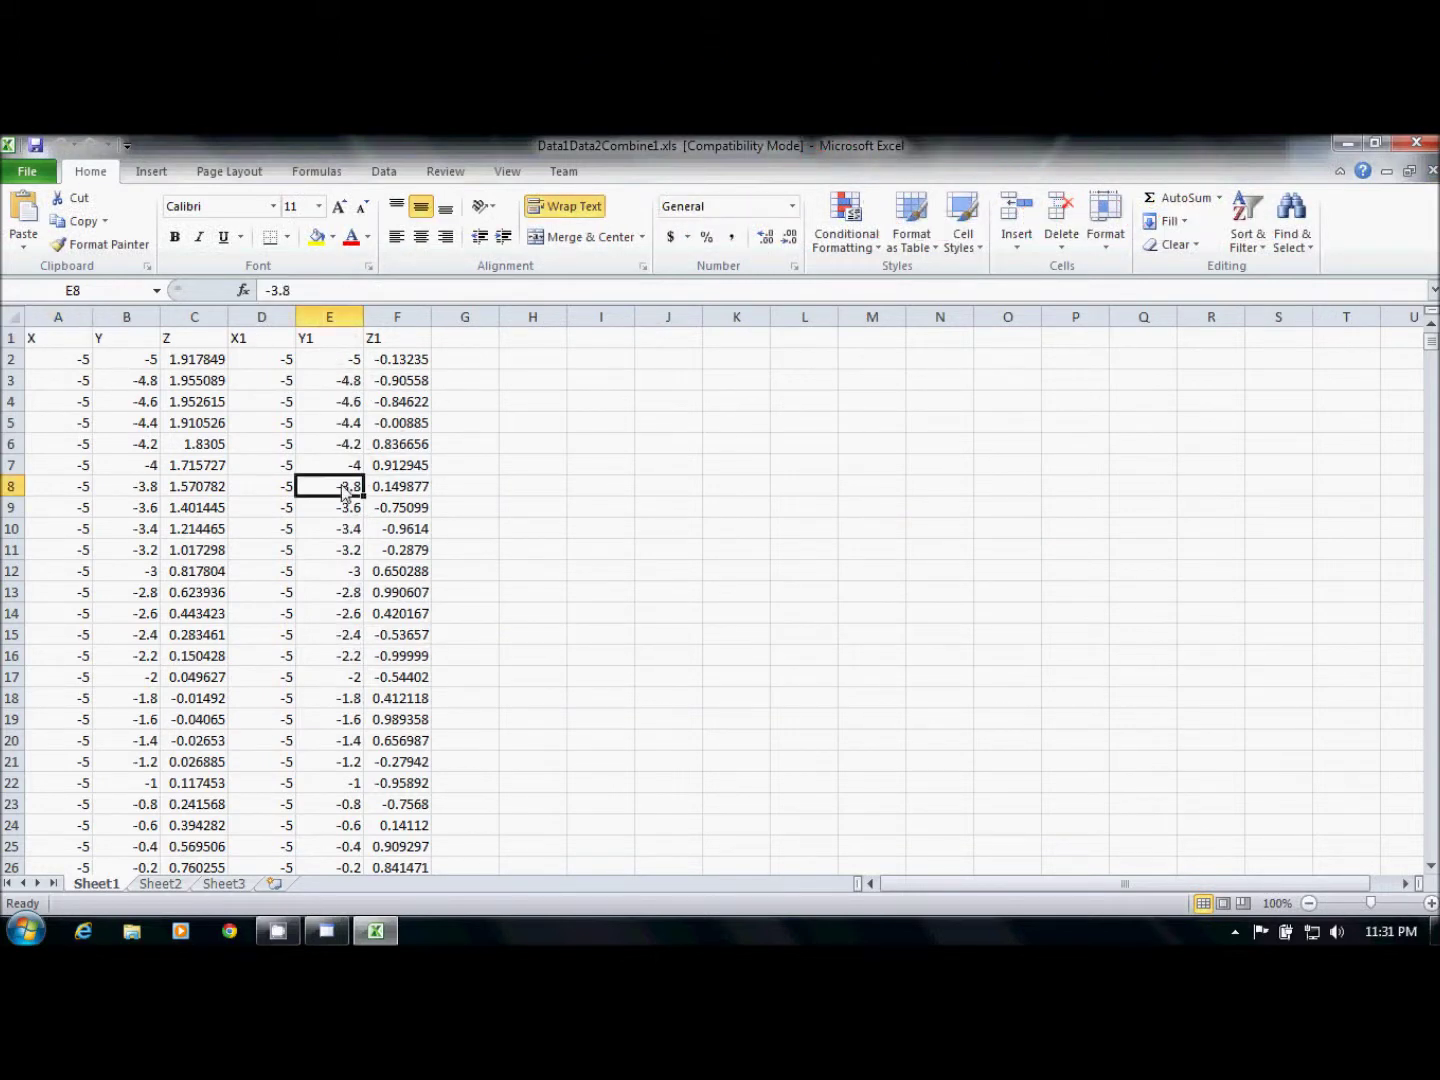
{"action": "key", "text": "Down"}
{"action": "key", "text": "Down"}
{"action": "key", "text": "Down"}
{"action": "key", "text": "Down"}
{"action": "key", "text": "Down"}
{"action": "key", "text": "Down"}
{"action": "key", "text": "Down"}
{"action": "key", "text": "Down"}
{"action": "key", "text": "Down"}
{"action": "key", "text": "Down"}
{"action": "key", "text": "Down"}
{"action": "key", "text": "Down"}
{"action": "key", "text": "Down"}
{"action": "key", "text": "Down"}
{"action": "key", "text": "Down"}
{"action": "key", "text": "Down"}
{"action": "key", "text": "Down"}
{"action": "key", "text": "Down"}
{"action": "key", "text": "Down"}
{"action": "key", "text": "Down"}
{"action": "key", "text": "Down"}
{"action": "key", "text": "Down"}
{"action": "key", "text": "Down"}
{"action": "key", "text": "Down"}
{"action": "key", "text": "Down"}
{"action": "key", "text": "Down"}
{"action": "key", "text": "Down"}
{"action": "key", "text": "Down"}
{"action": "key", "text": "Down"}
{"action": "key", "text": "Down"}
{"action": "key", "text": "Down"}
{"action": "key", "text": "Down"}
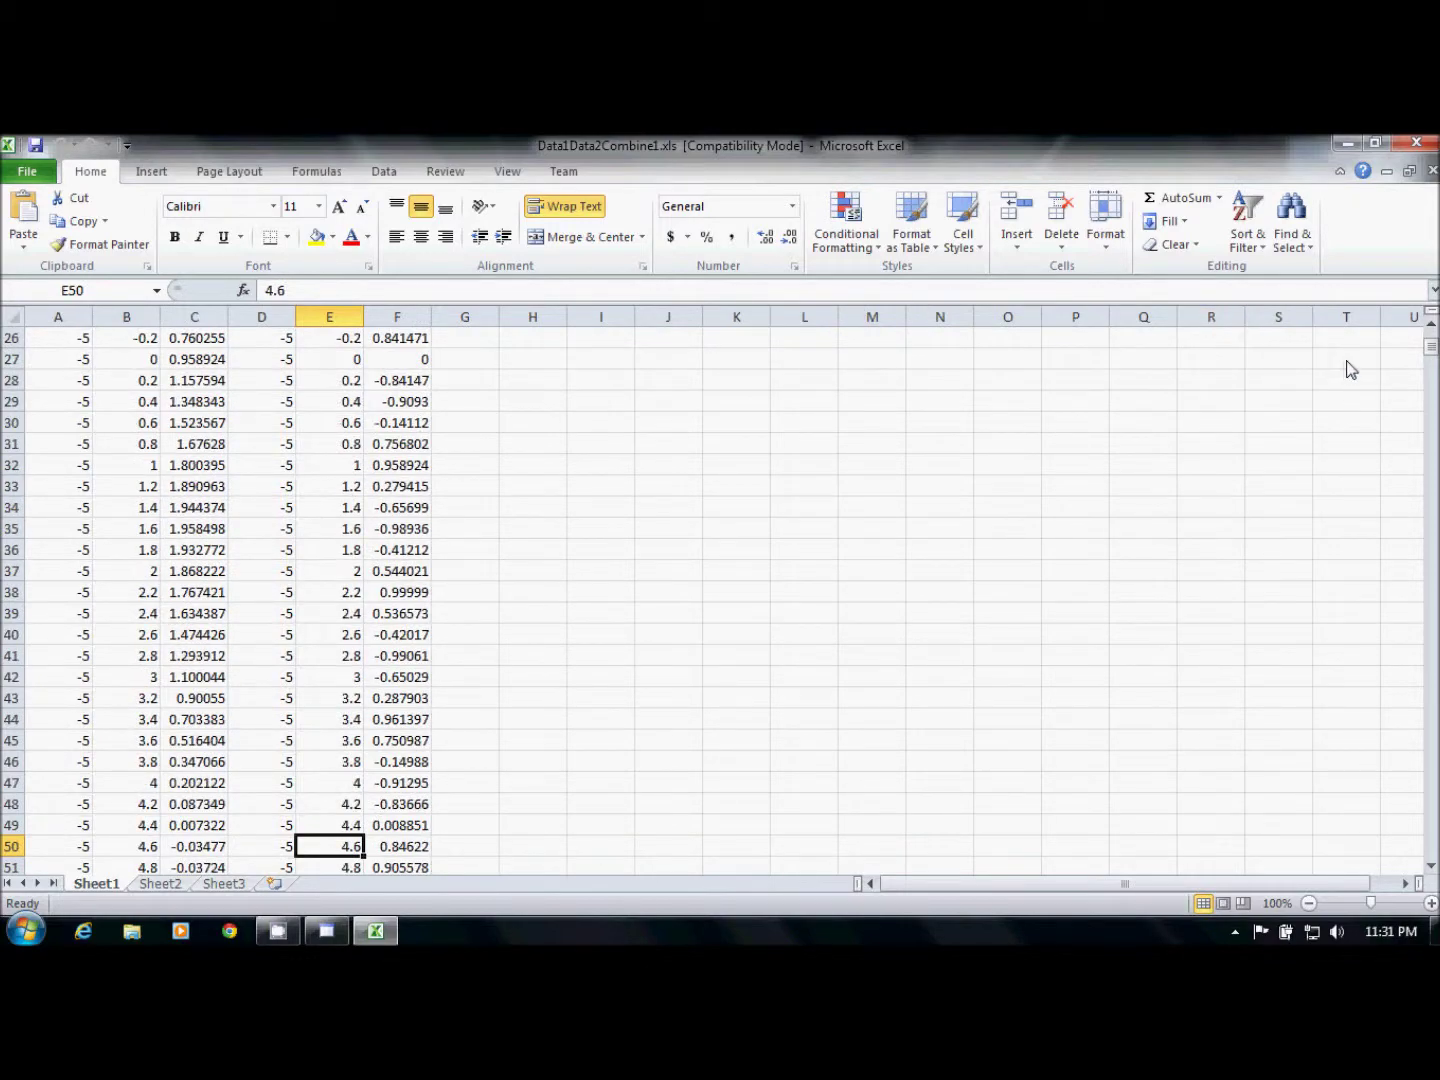
{"action": "left_click_drag", "start_coordinate": [1432, 347], "coordinate": [1432, 846]}
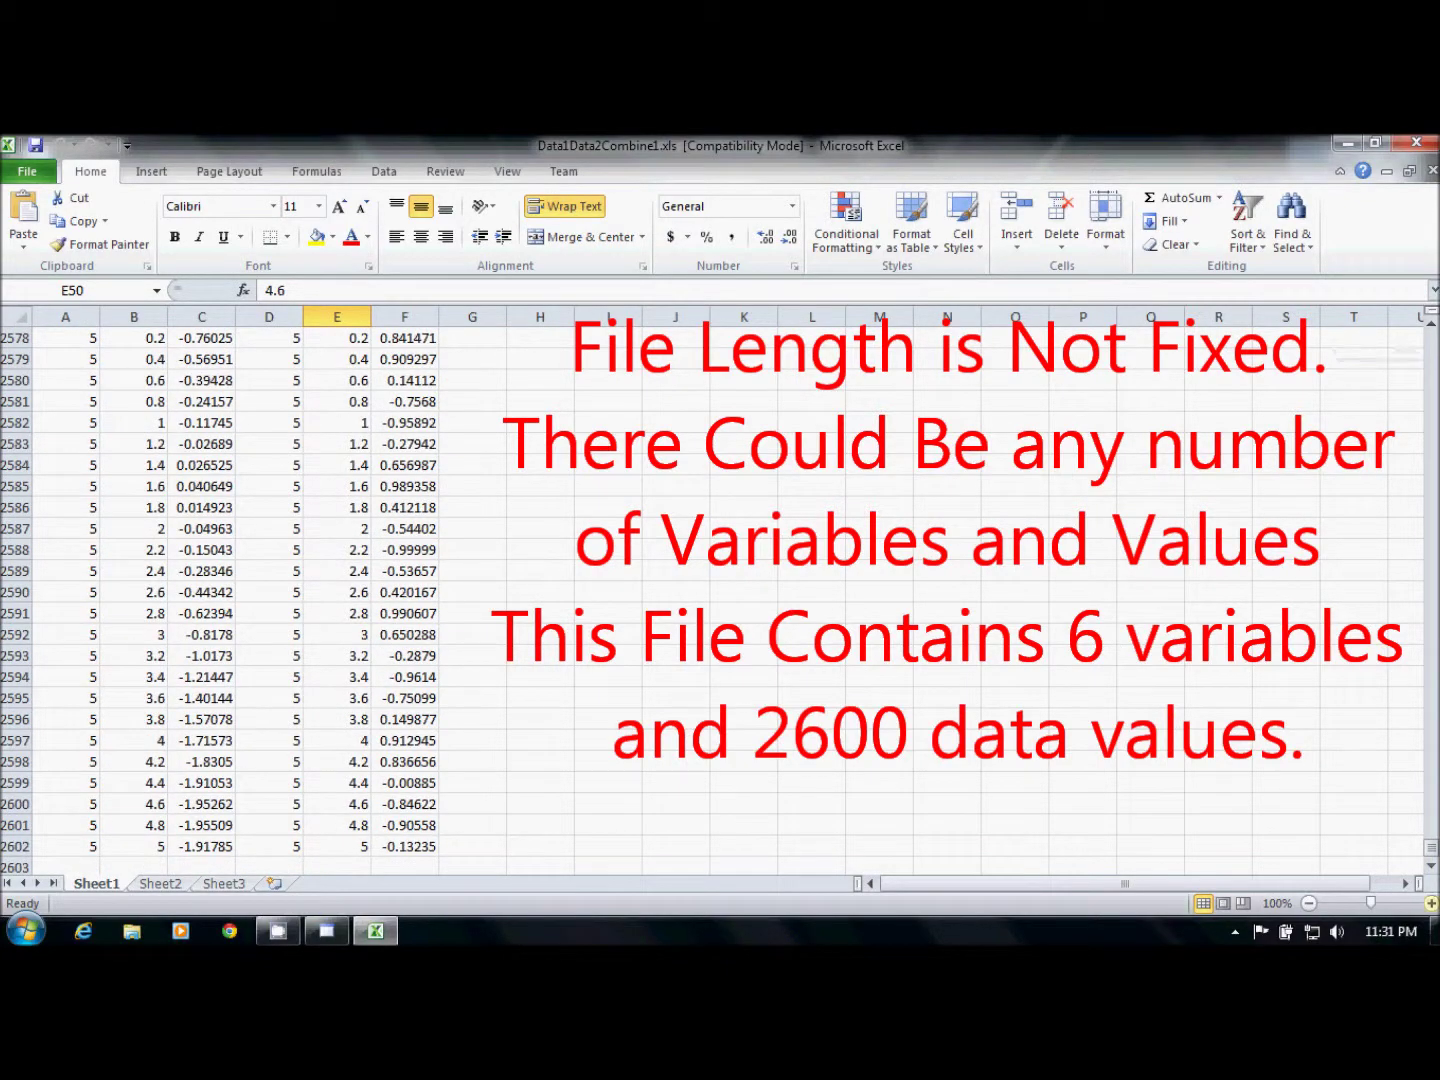
{"action": "left_click", "coordinate": [20, 846]}
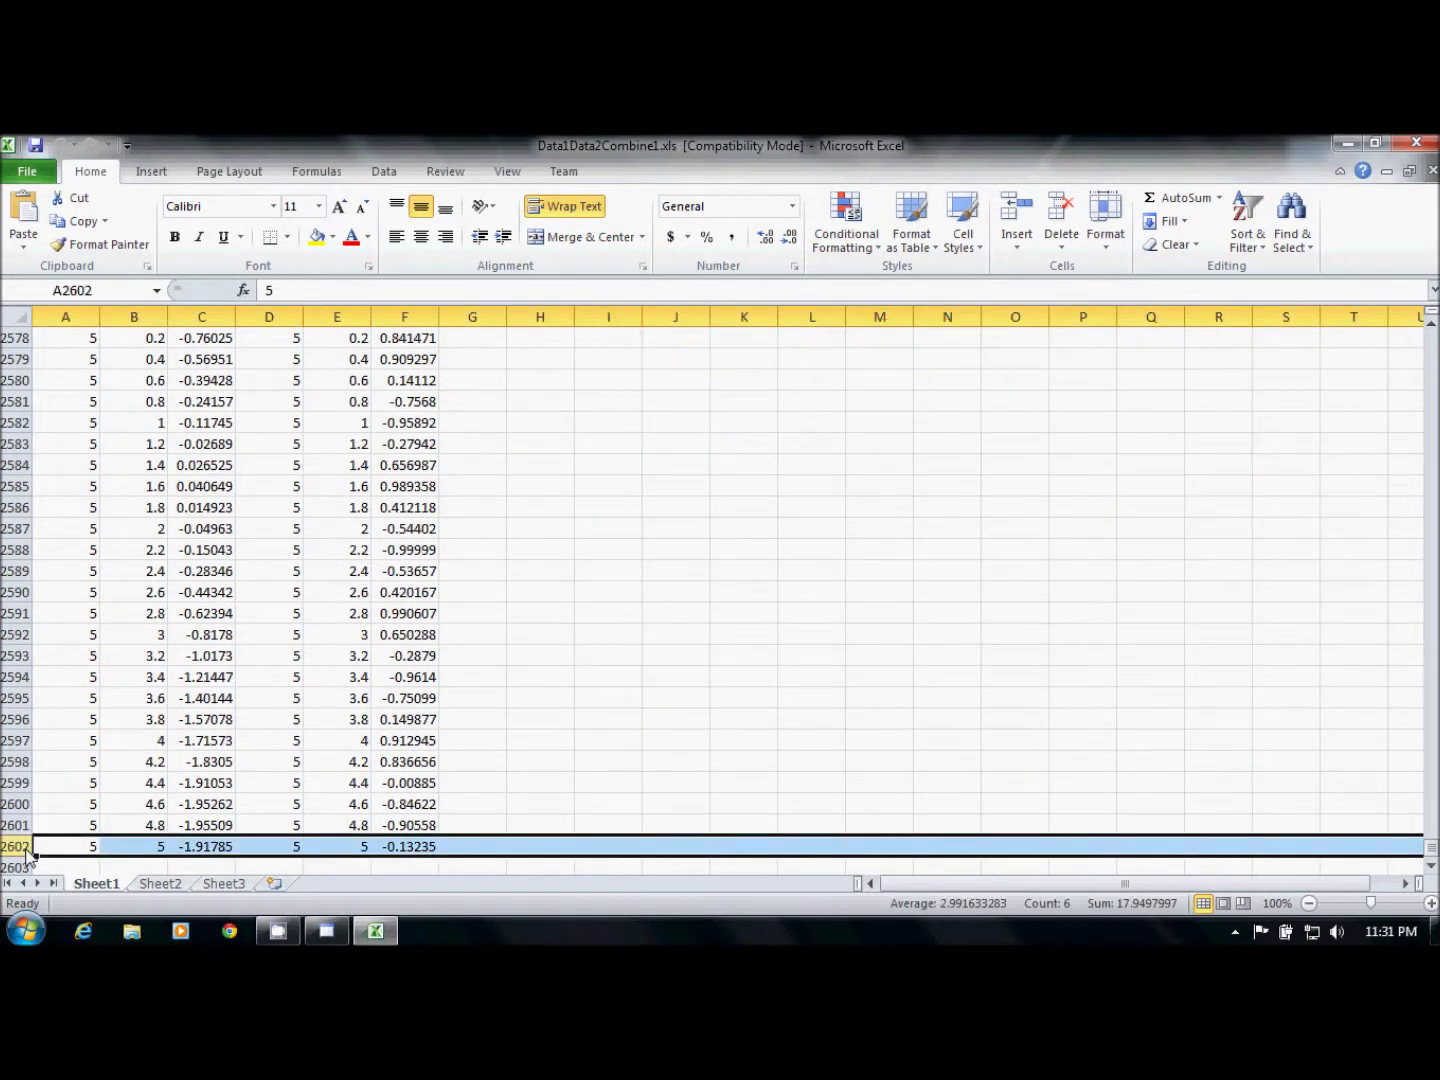
{"action": "left_click", "coordinate": [1425, 143]}
Load Data1Data2Combine1.xls as the data file in 3DXPlot and dismiss the message
{"action": "double_click", "coordinate": [693, 435]}
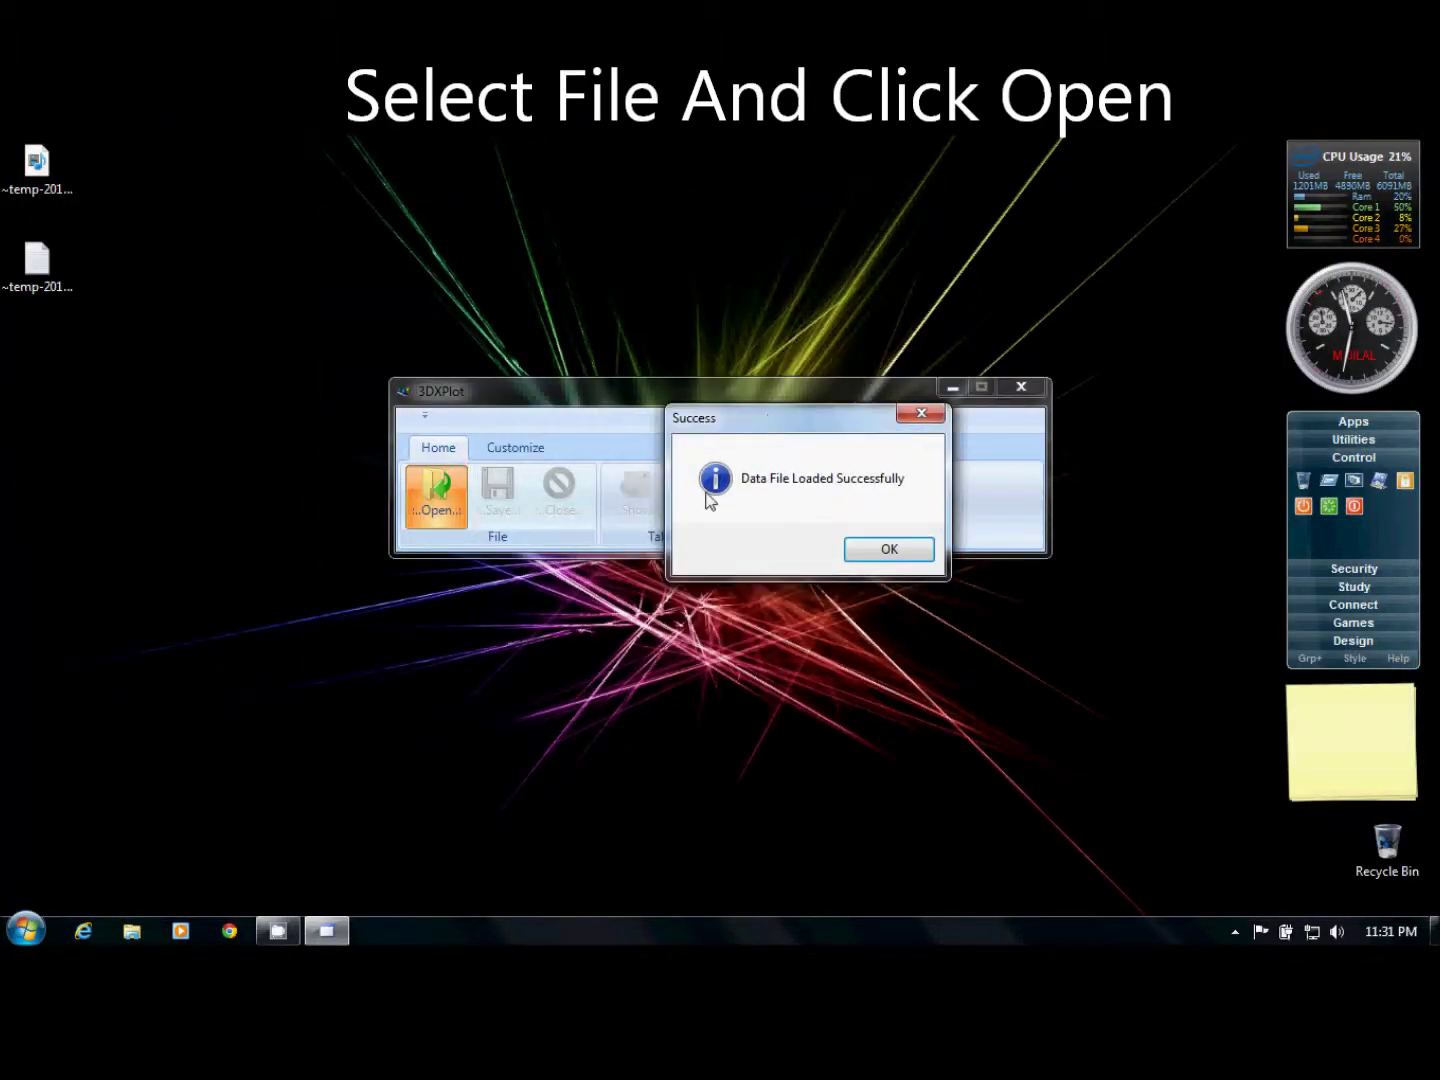
{"action": "left_click", "coordinate": [858, 546]}
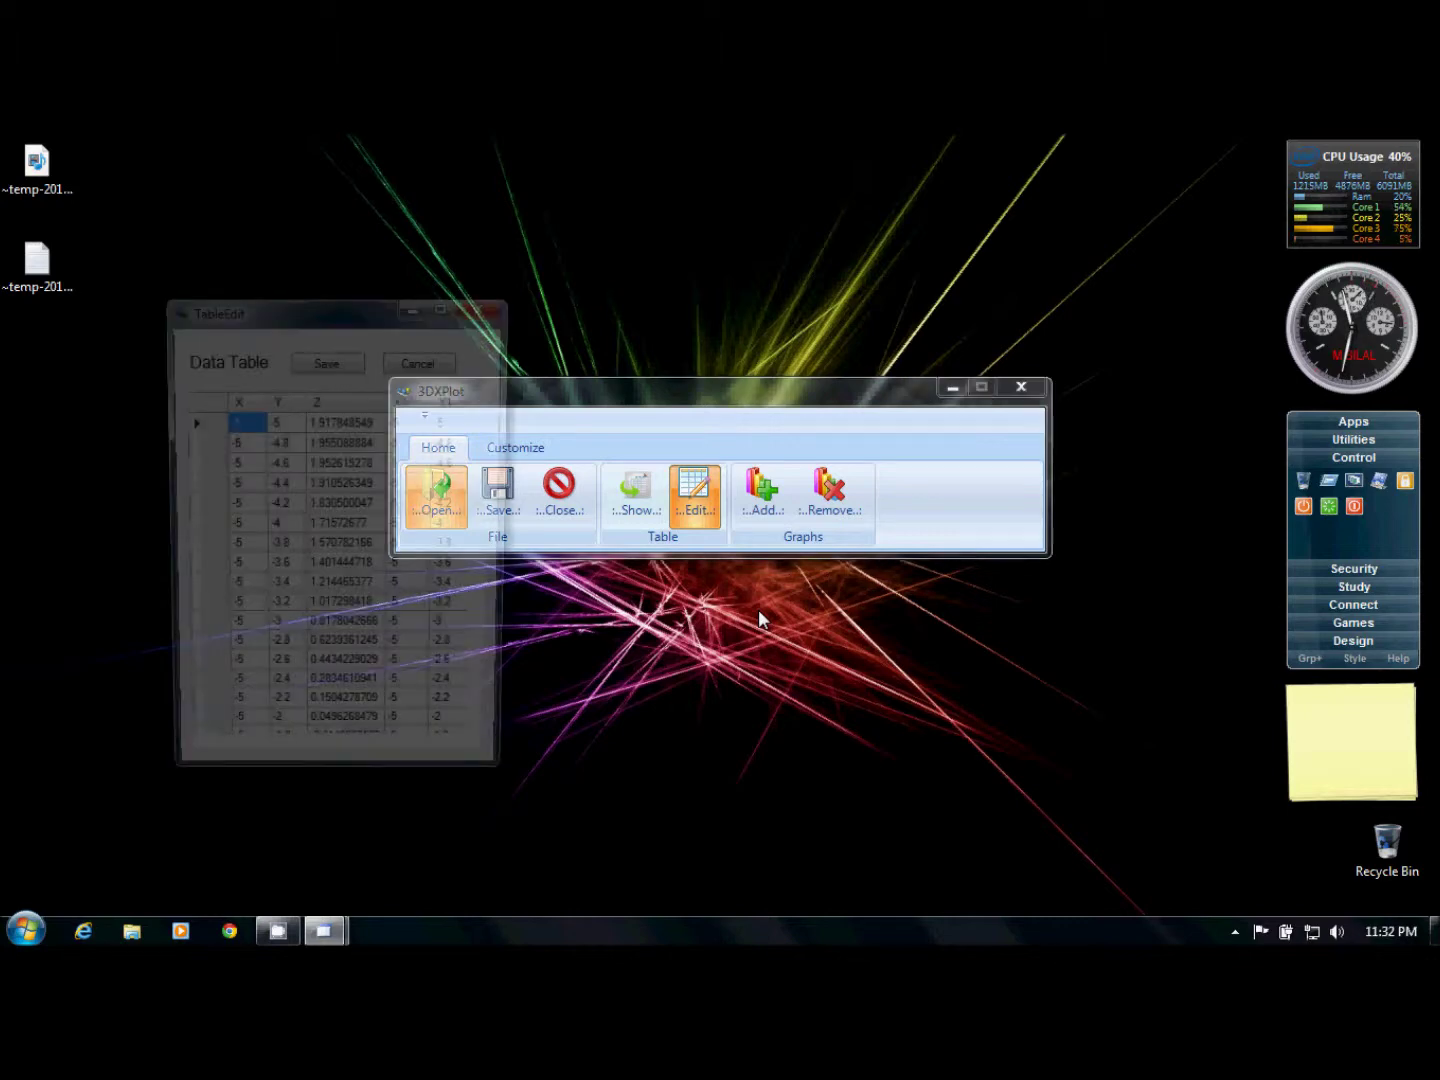
In the maximized data table editor, set the Y value 1.4 in the X 4.8 rows to 10 and save the table
{"action": "double_click", "coordinate": [364, 320]}
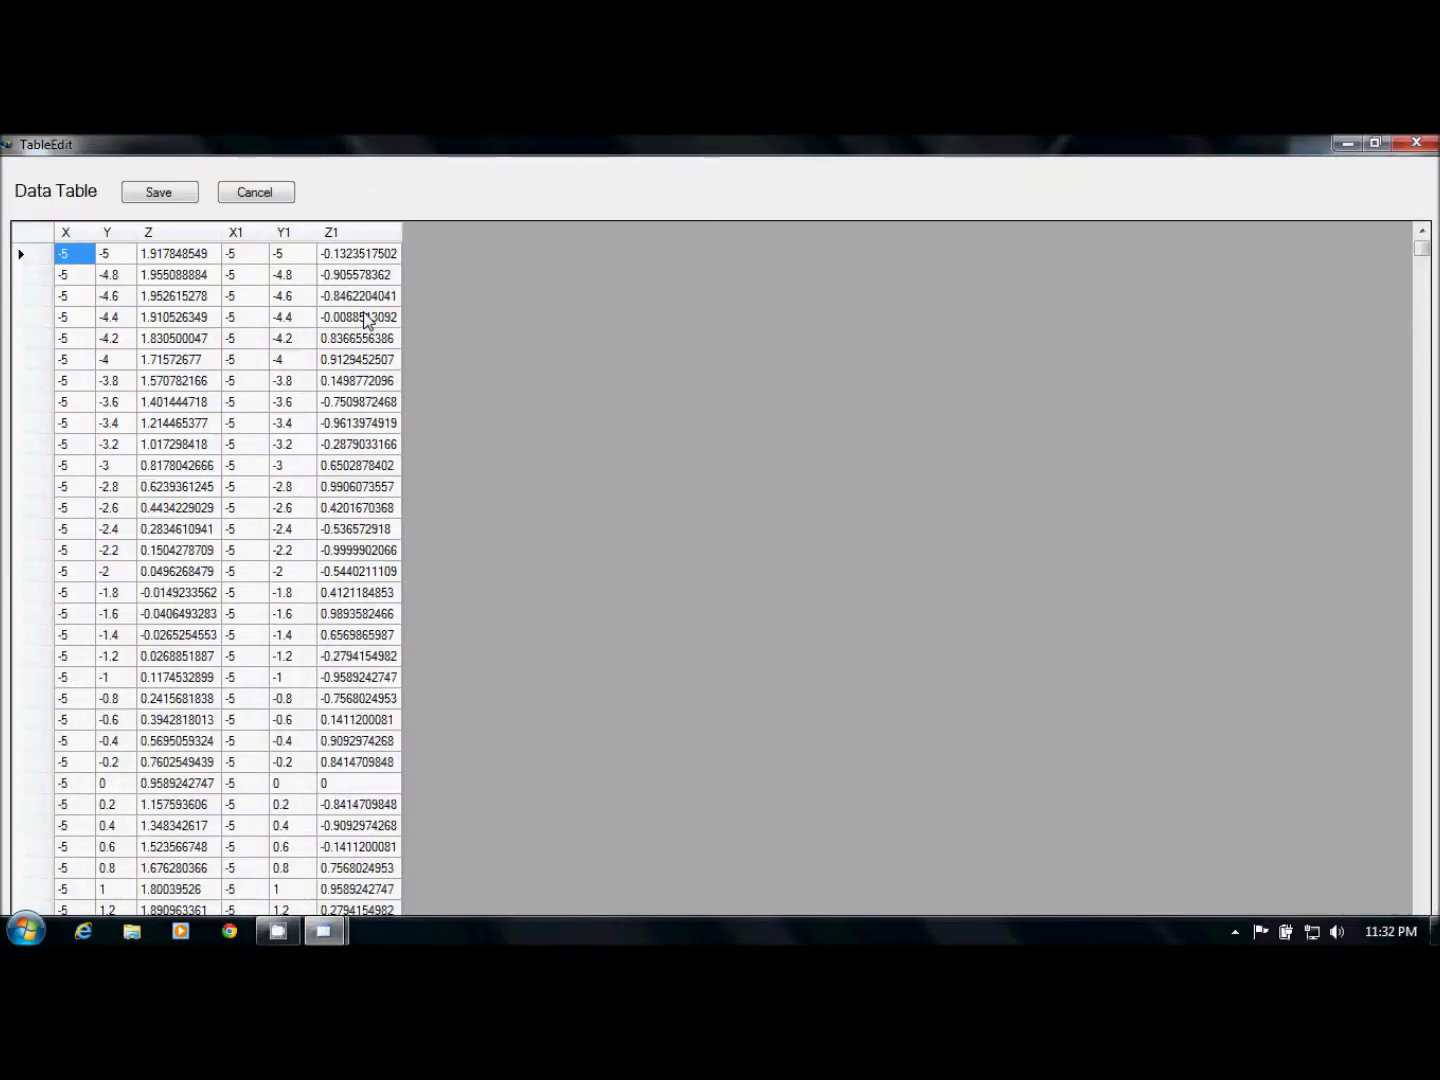
{"action": "left_click", "coordinate": [239, 259]}
{"action": "left_click", "coordinate": [240, 299]}
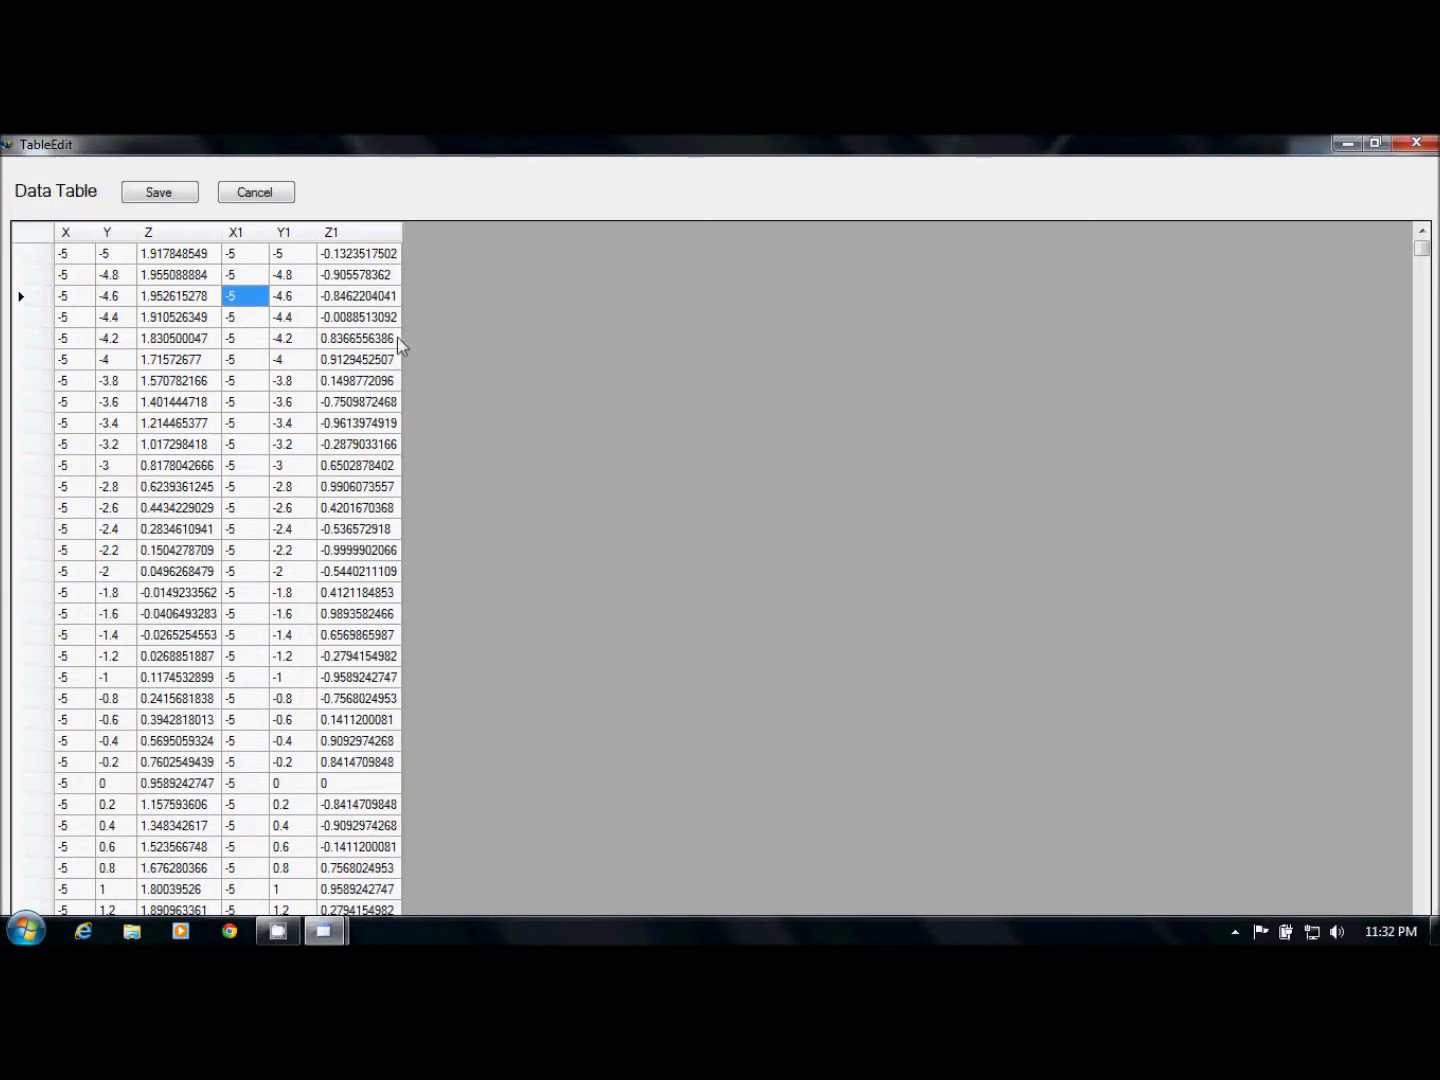
{"action": "left_click_drag", "start_coordinate": [1424, 260], "coordinate": [1435, 896]}
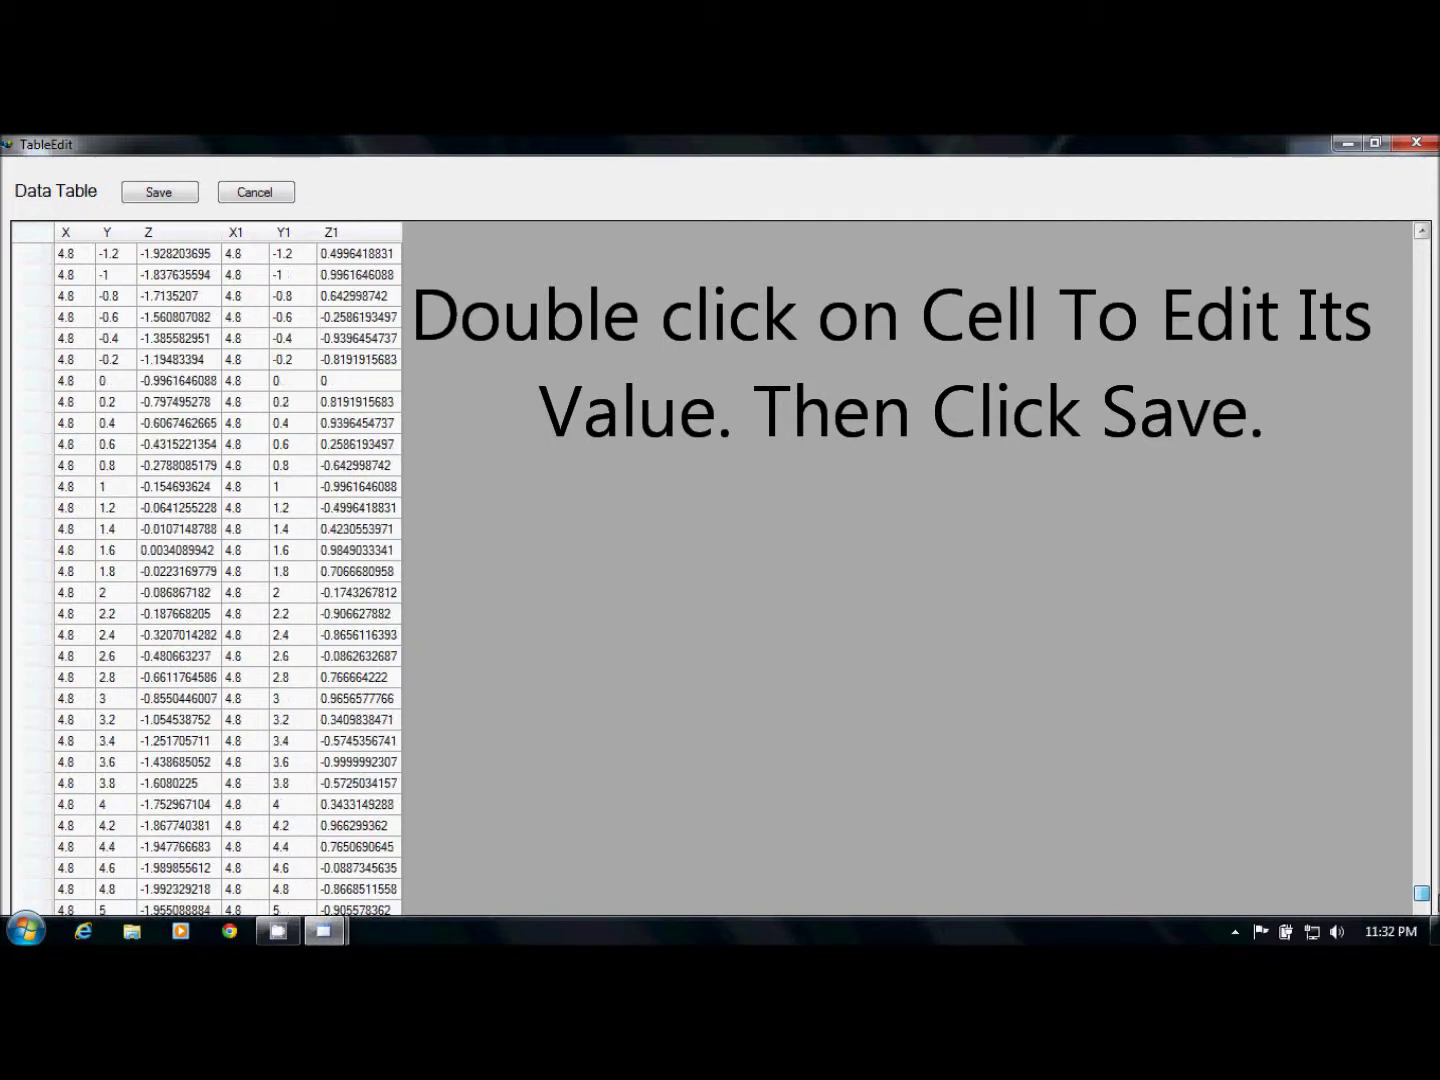
{"action": "left_click", "coordinate": [244, 620]}
{"action": "left_click", "coordinate": [166, 572]}
{"action": "left_click", "coordinate": [114, 553]}
{"action": "left_click", "coordinate": [112, 536]}
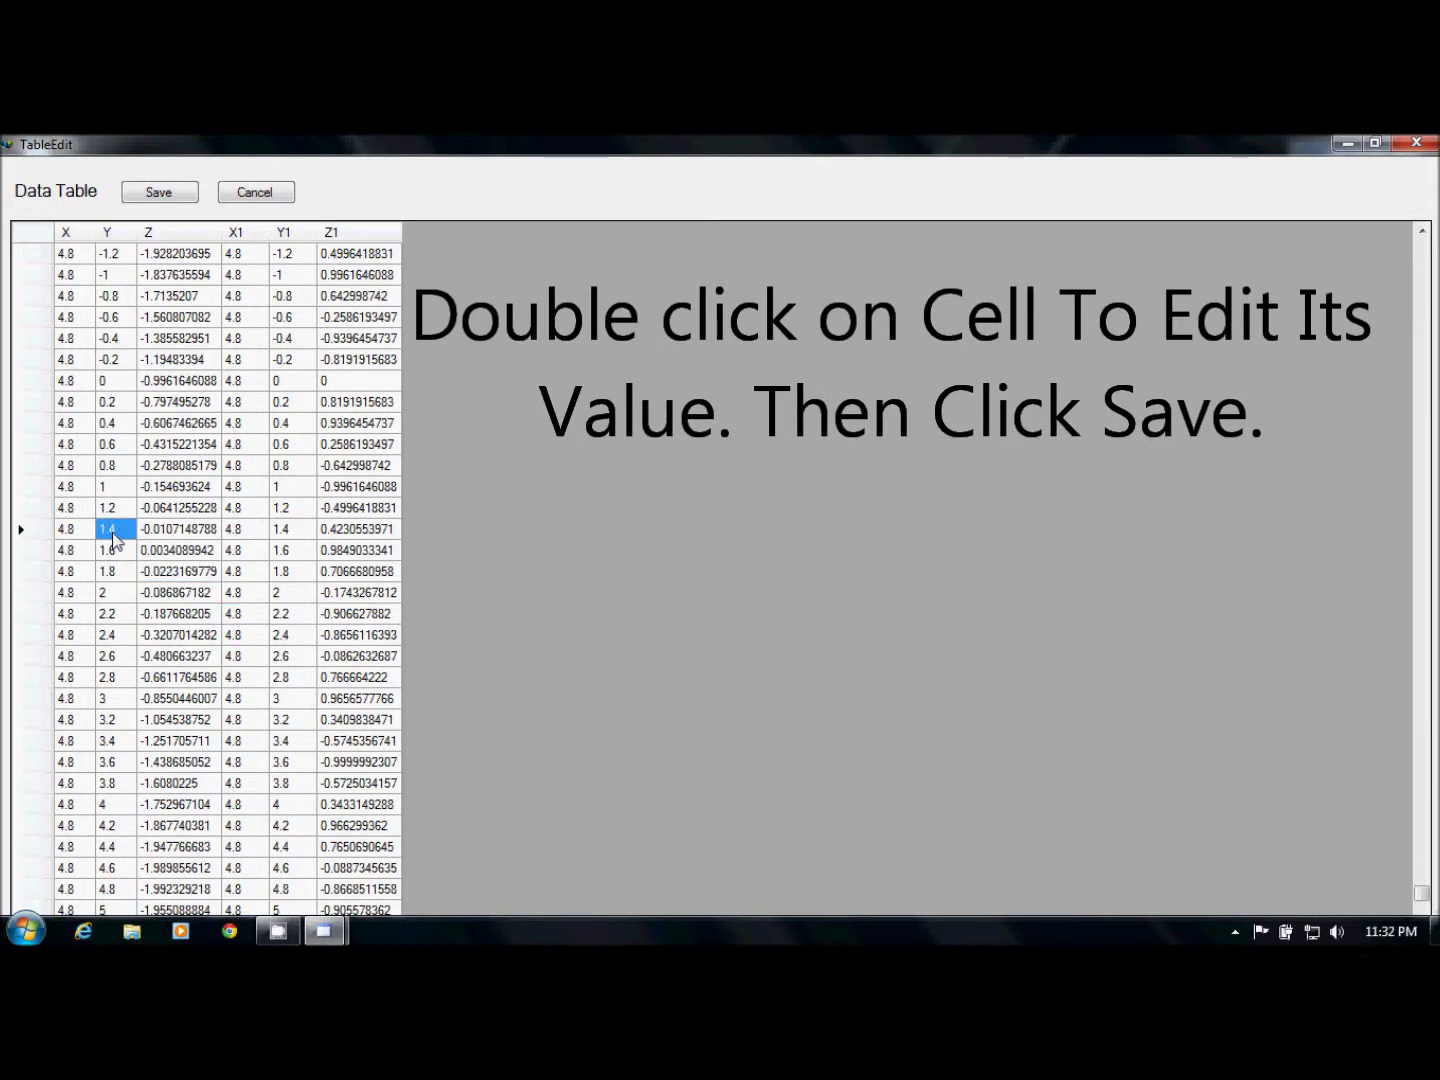
{"action": "double_click", "coordinate": [115, 536]}
{"action": "key", "text": "Return"}
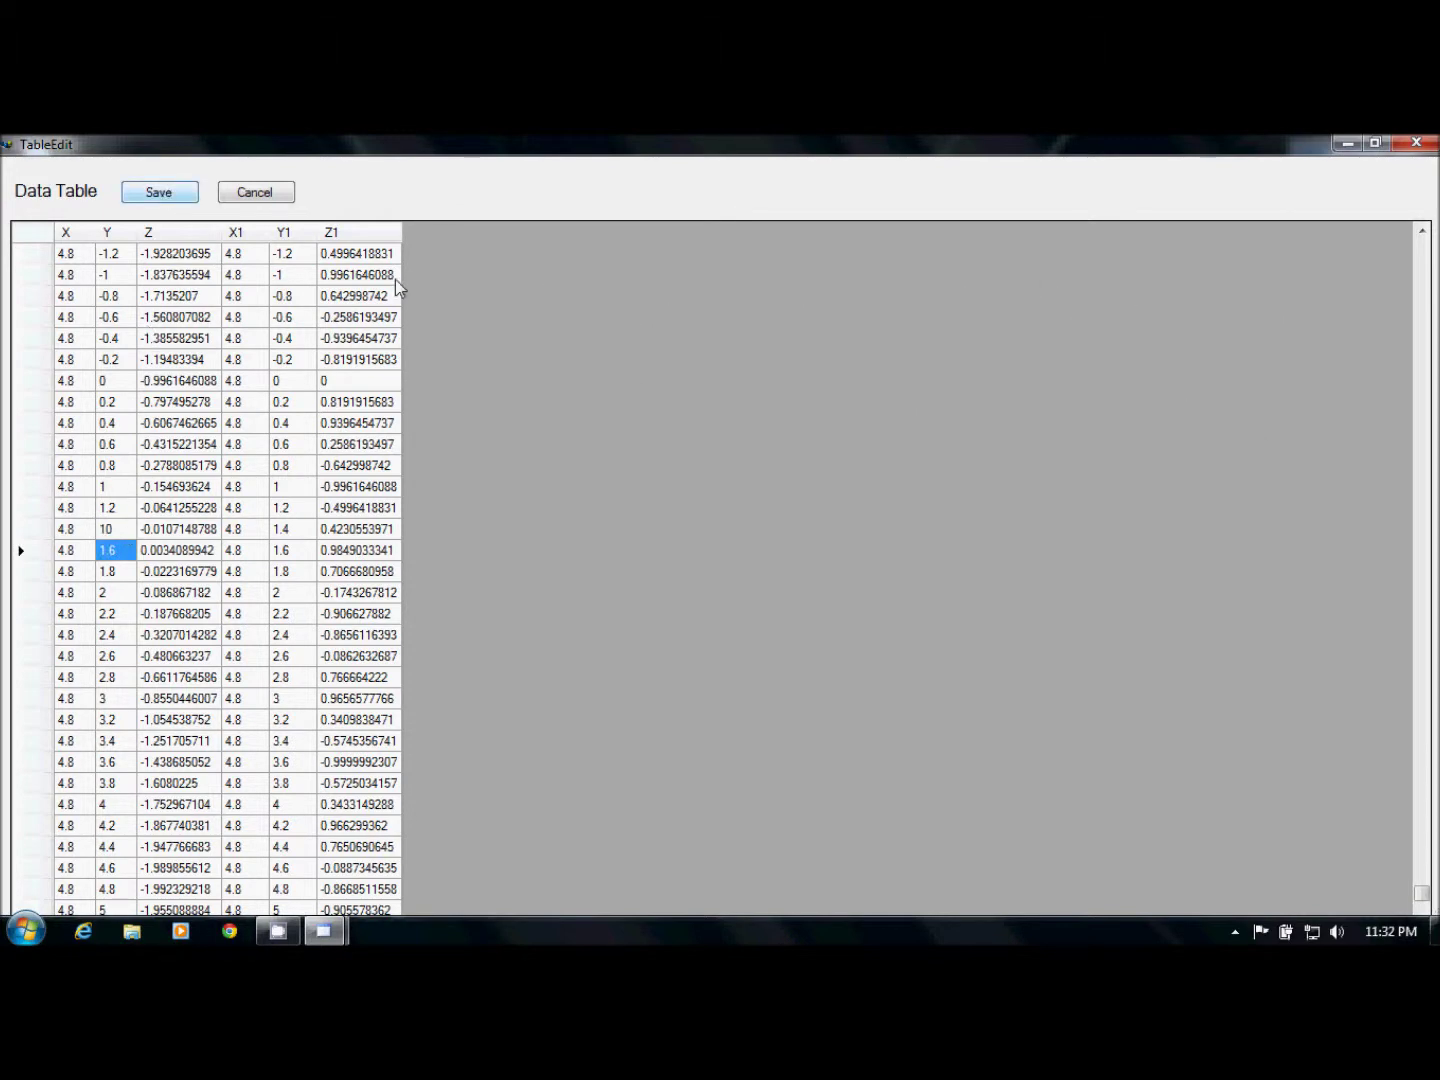
{"action": "left_click", "coordinate": [788, 601]}
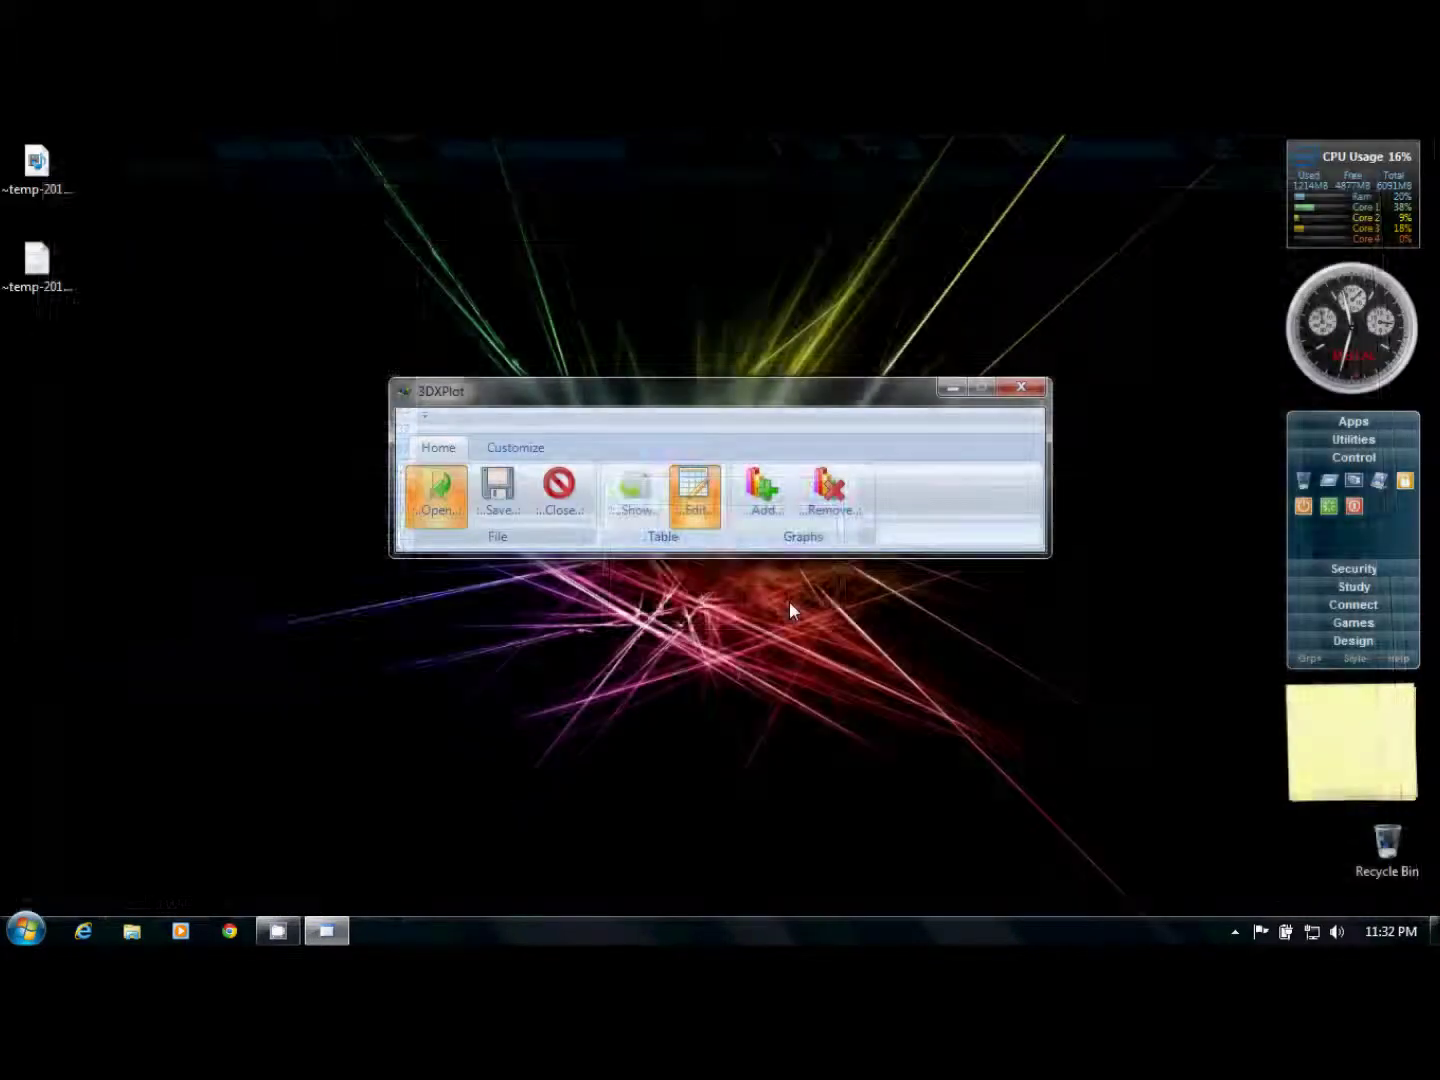
Start adding a new graph visualization and name it viz1
{"action": "left_click", "coordinate": [518, 446]}
{"action": "left_click", "coordinate": [438, 446]}
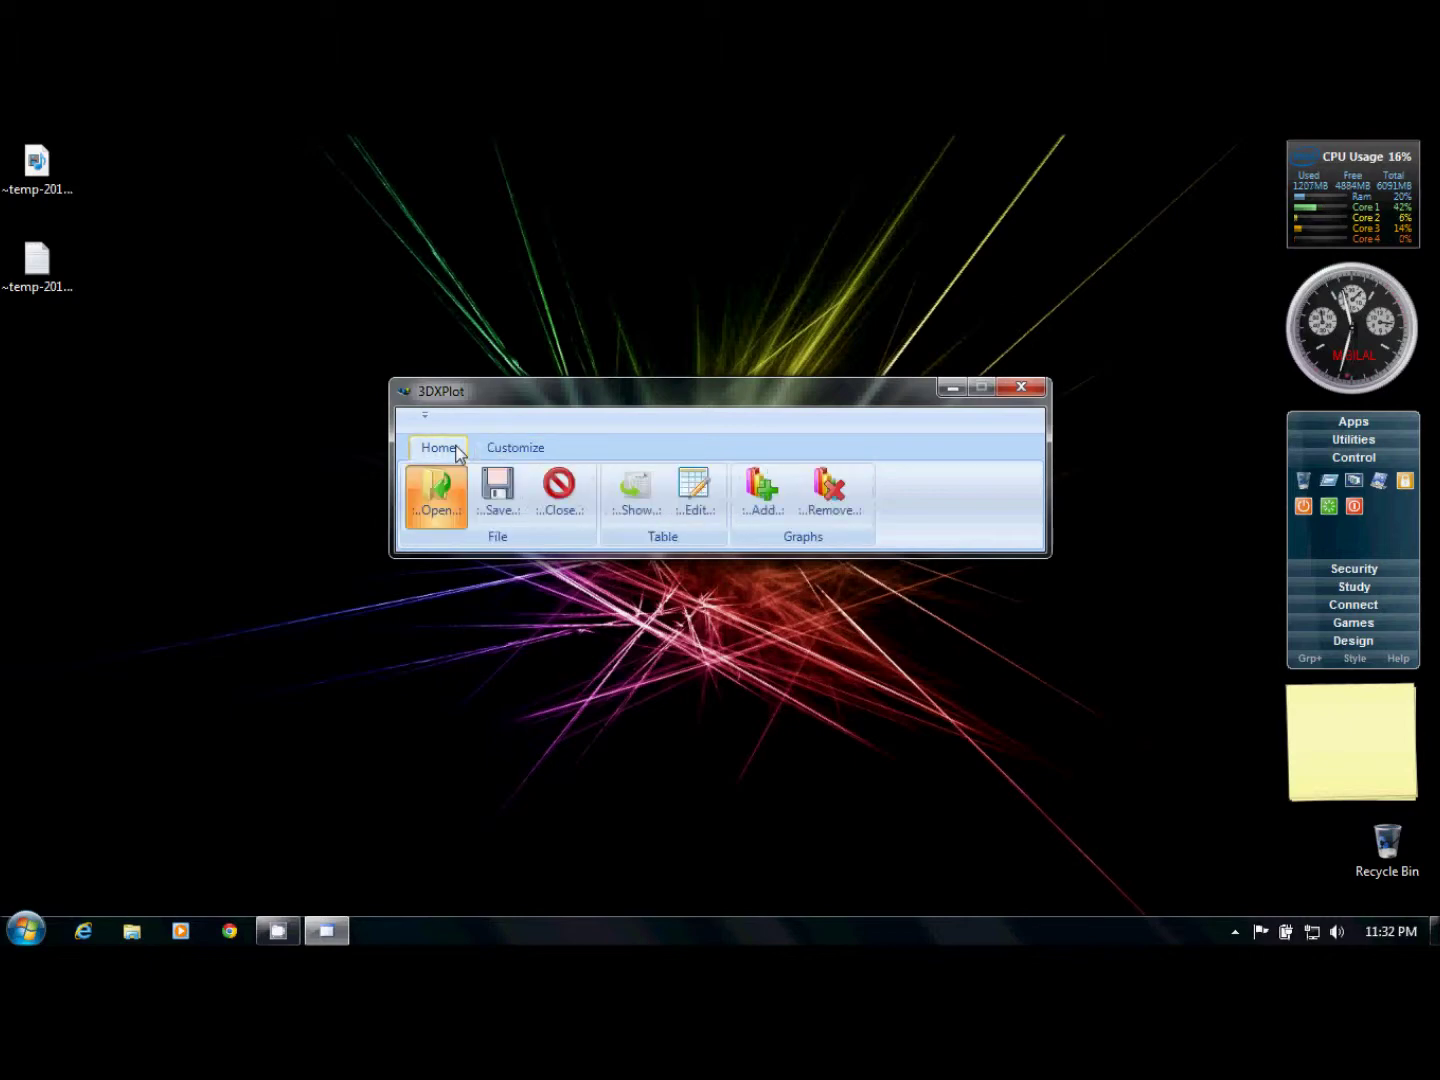
{"action": "left_click", "coordinate": [760, 500]}
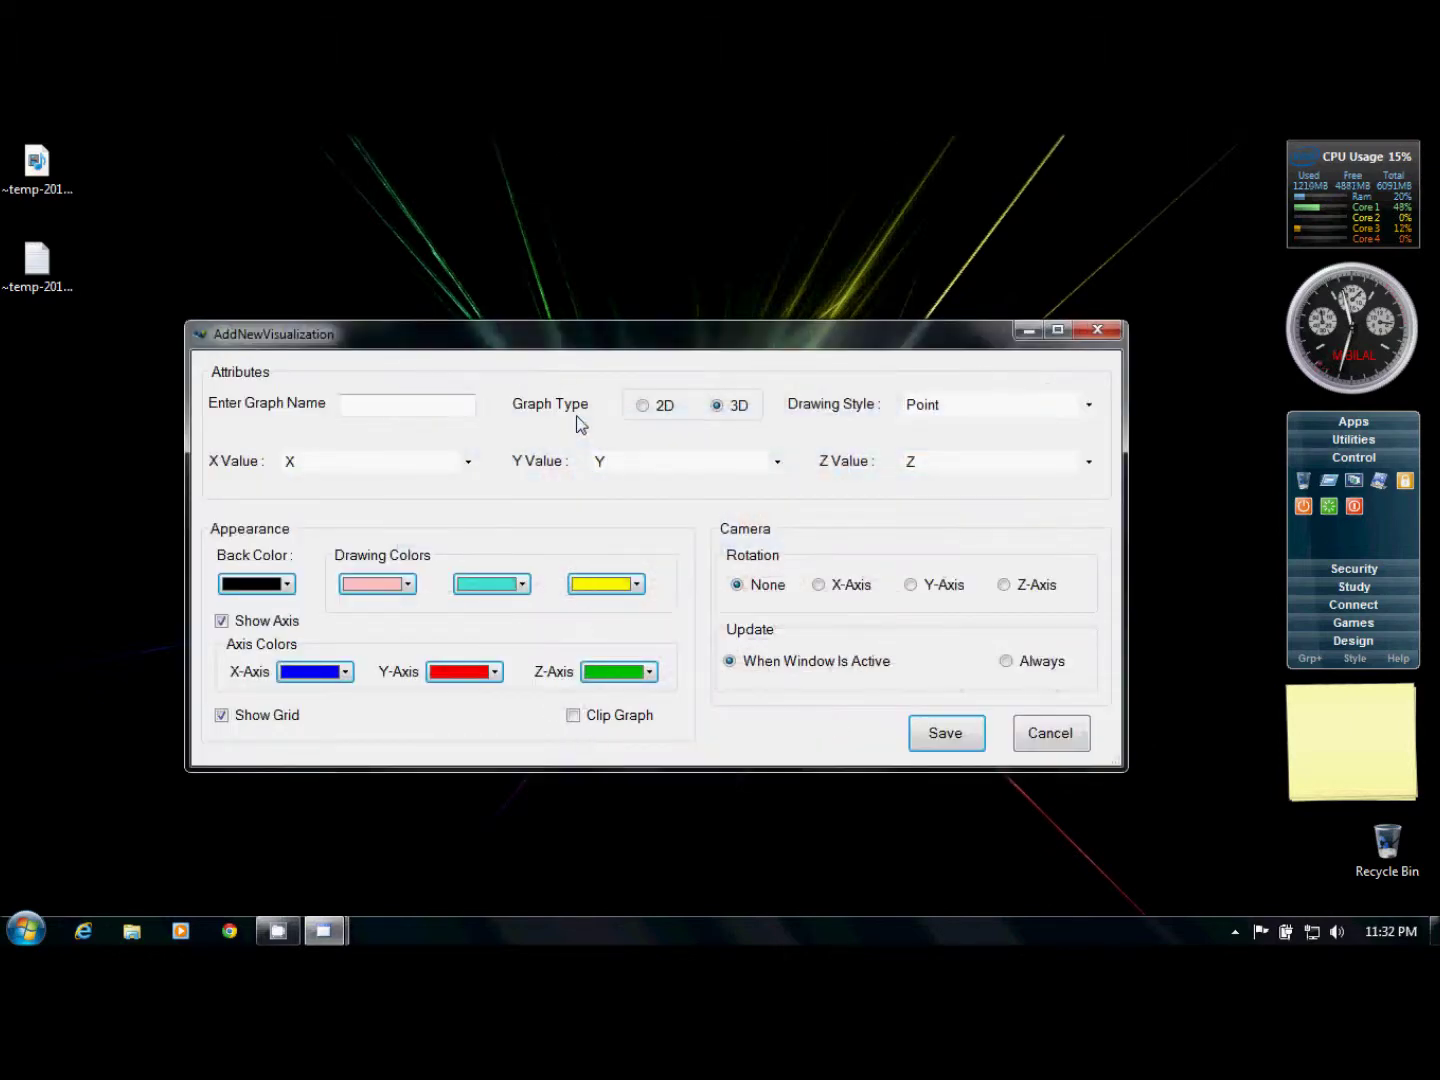
{"action": "left_click", "coordinate": [365, 402]}
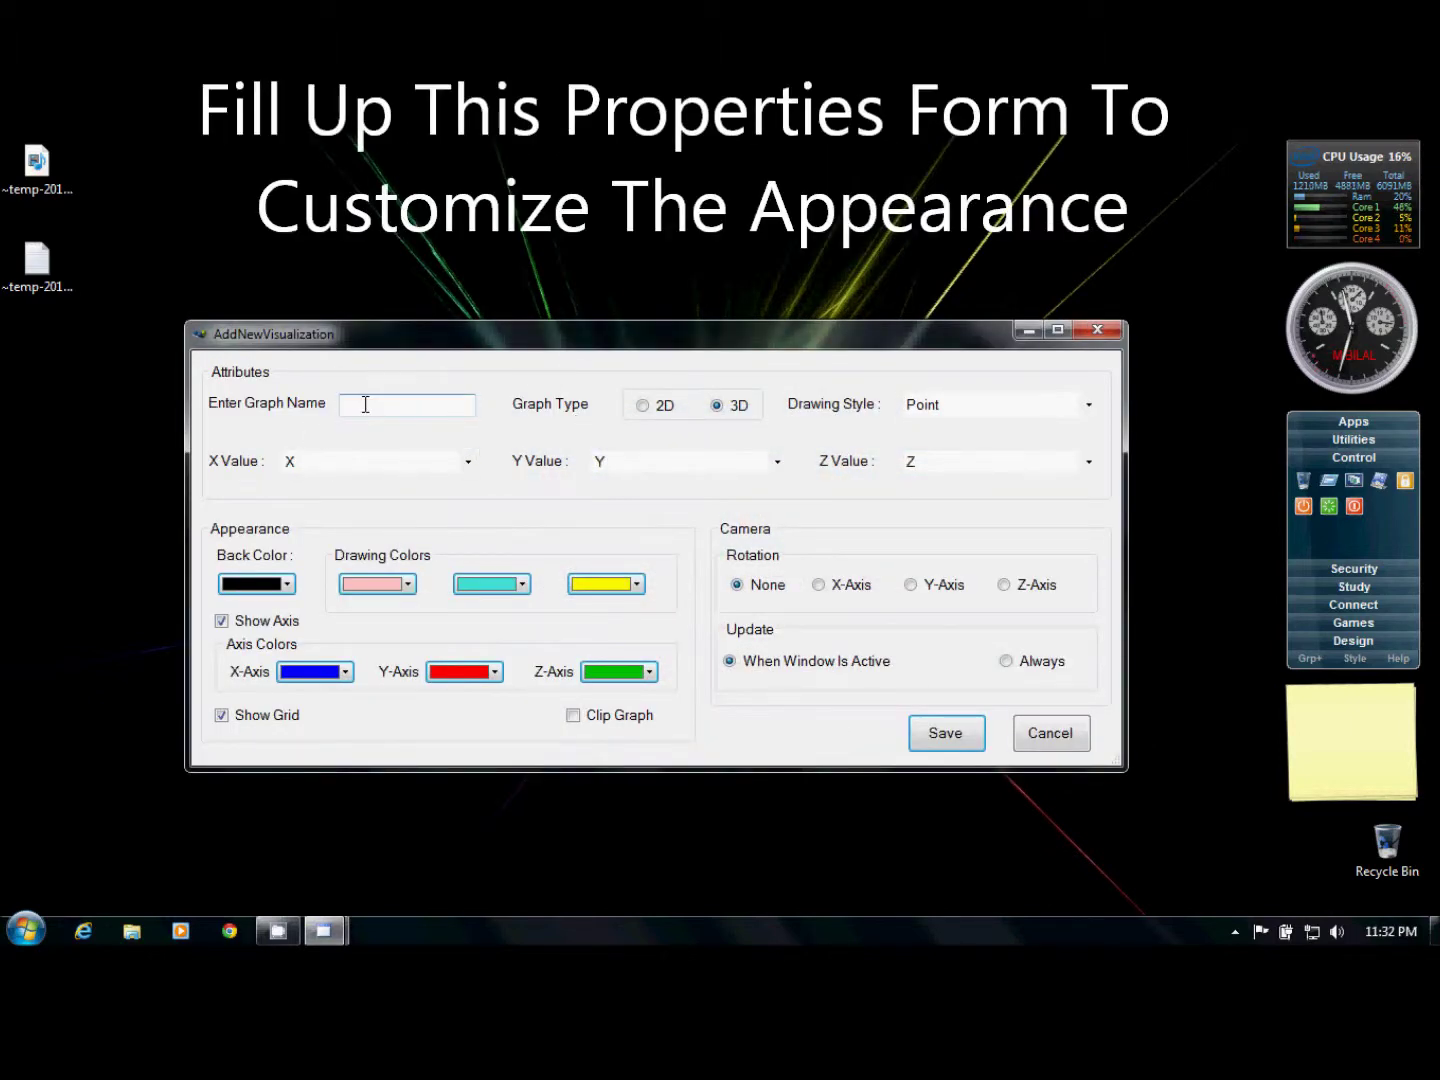
{"action": "type", "text": "viz1"}
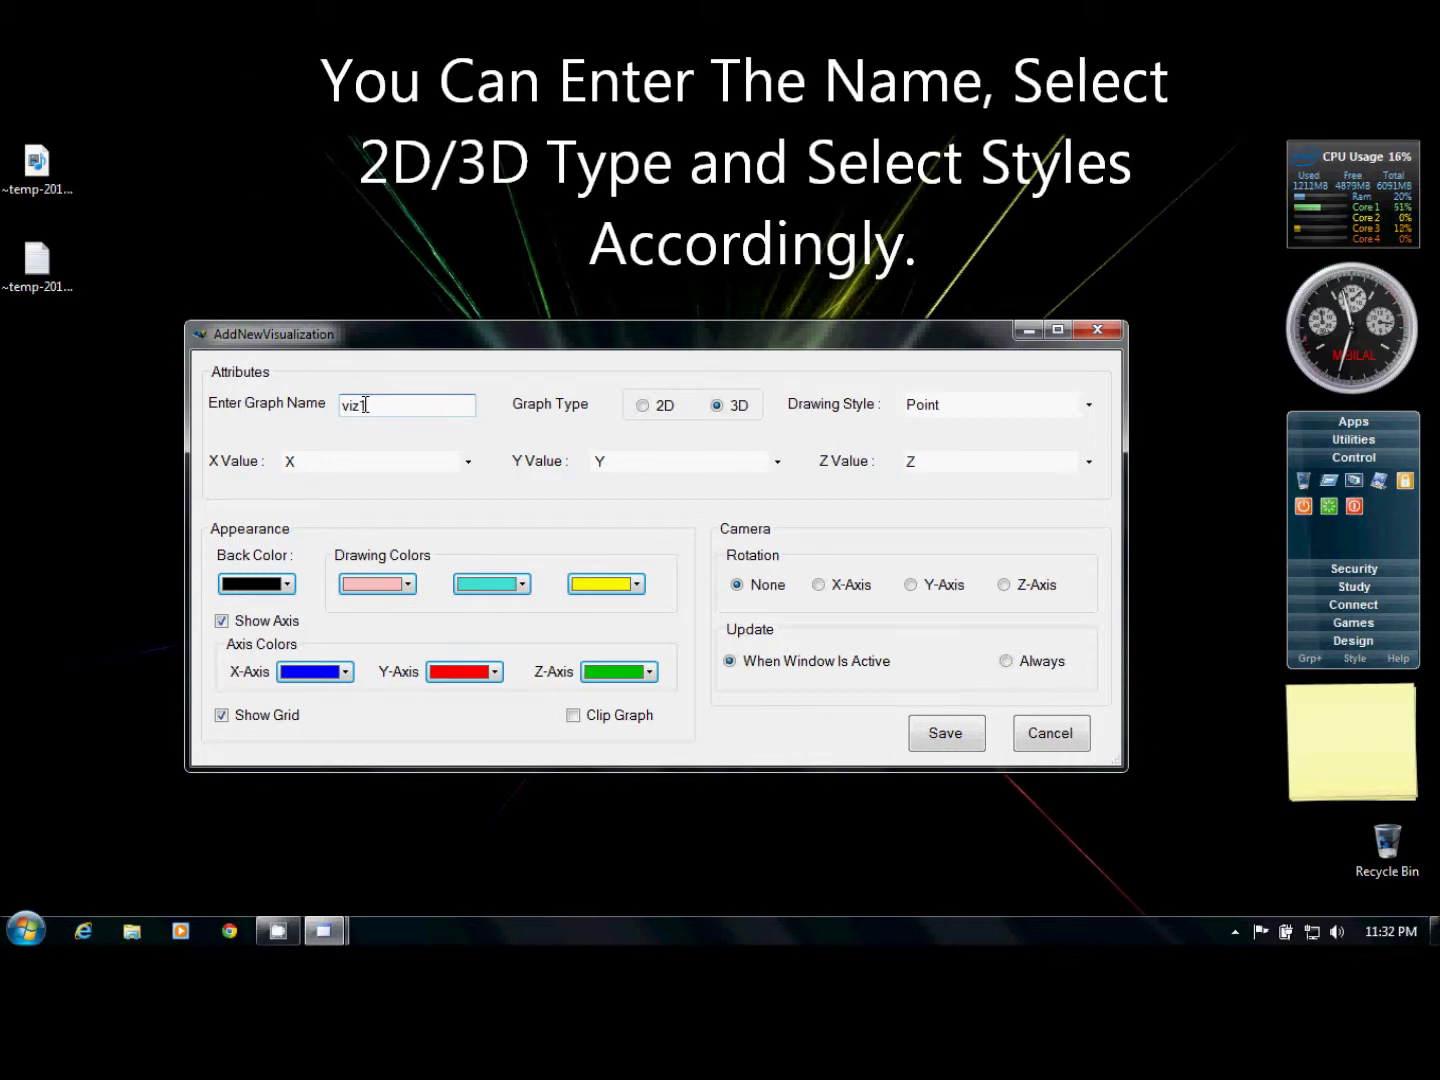
Set the graph type to 3D and the drawing style to Line for viz1
{"action": "left_click", "coordinate": [645, 407]}
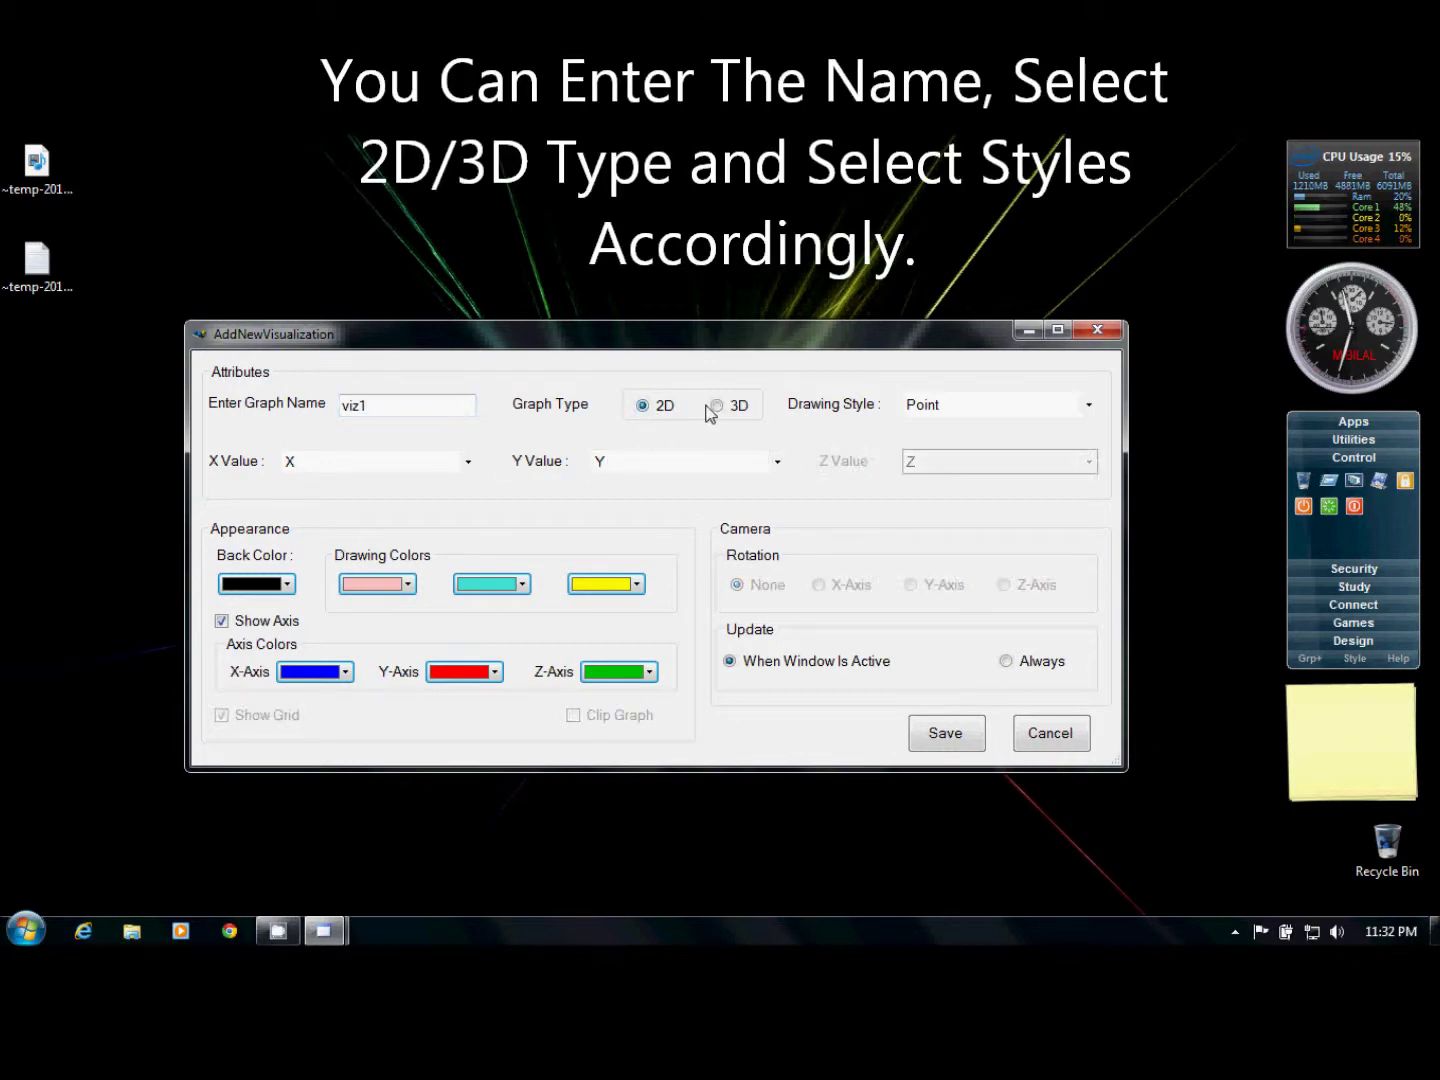
{"action": "left_click", "coordinate": [911, 407]}
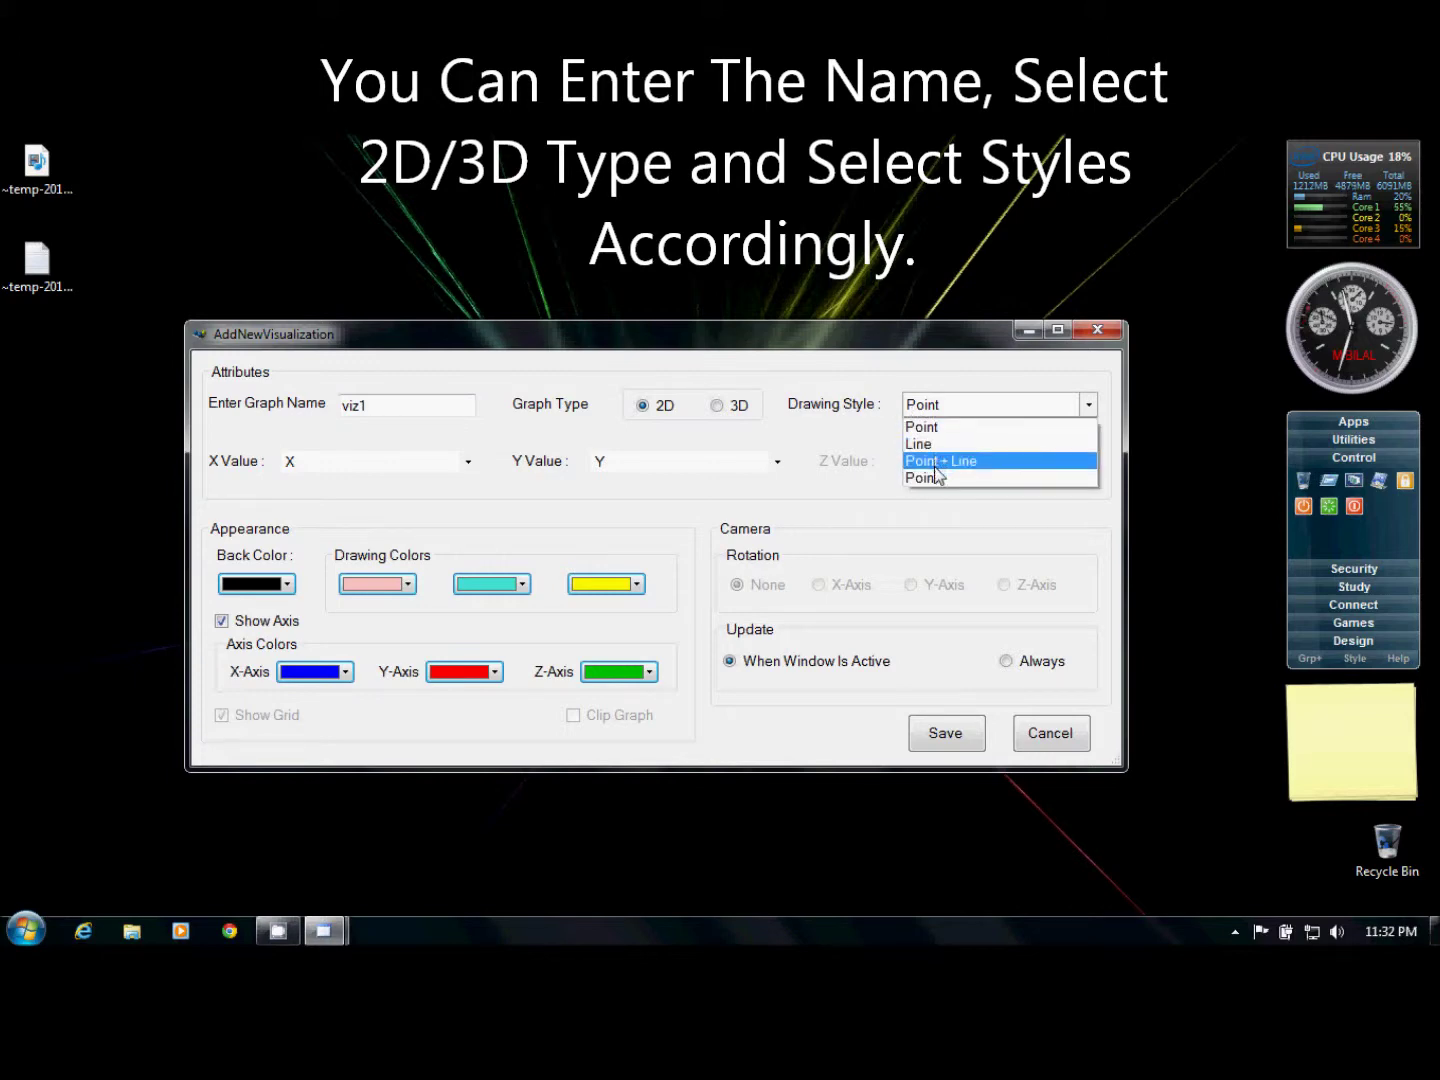
{"action": "left_click", "coordinate": [723, 409]}
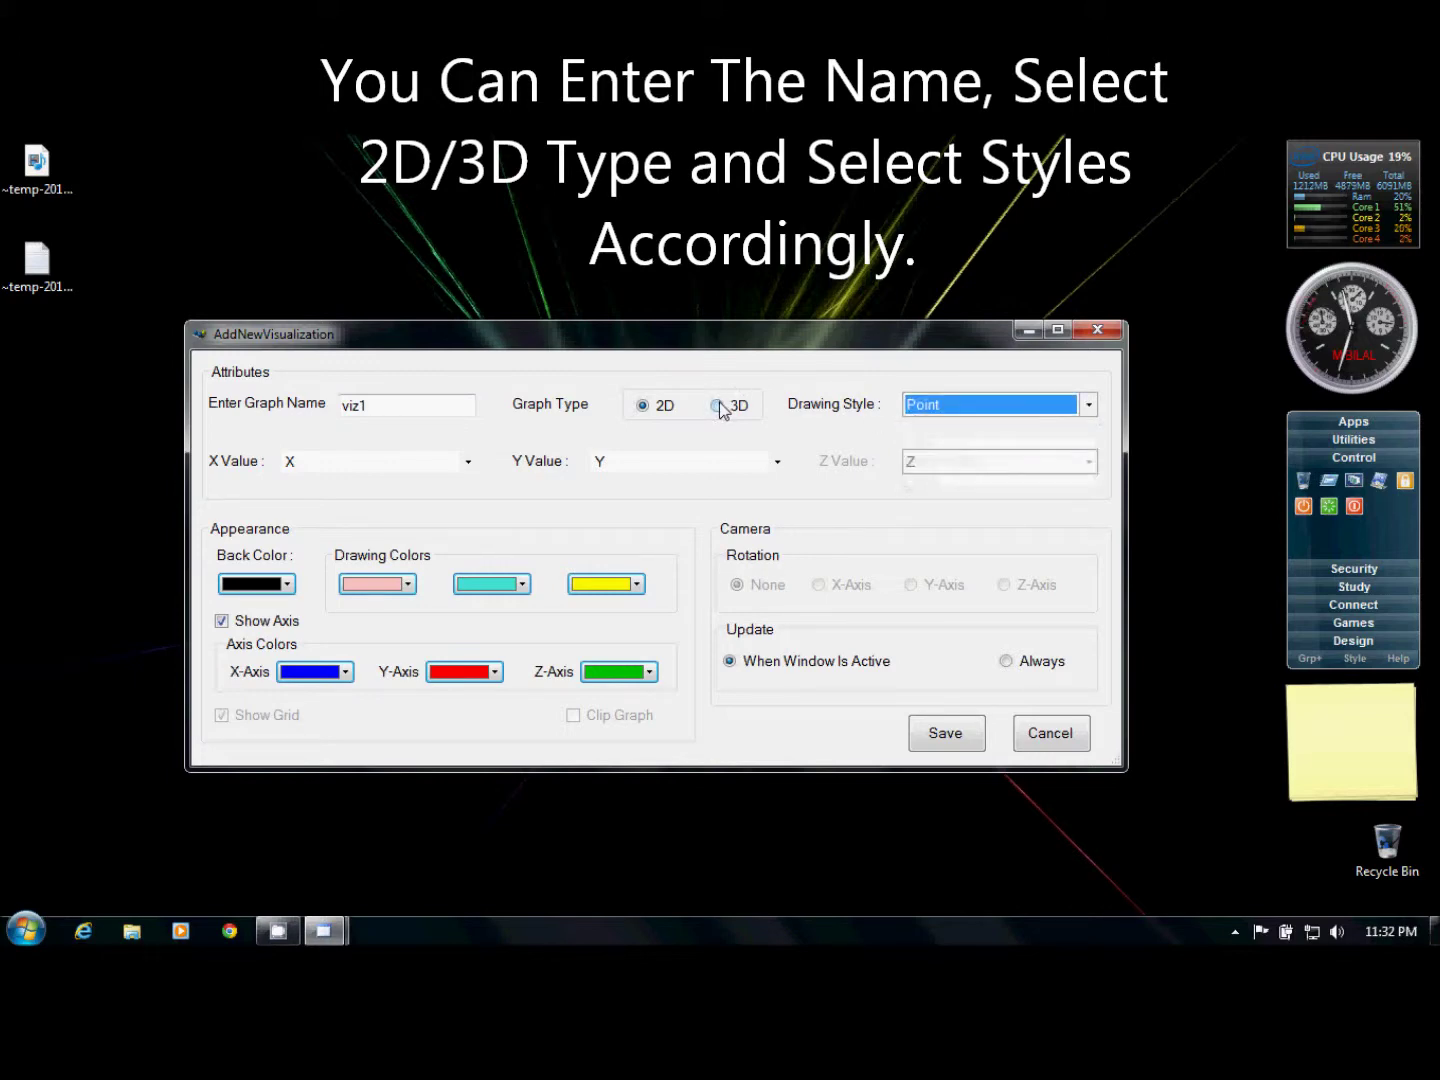
{"action": "left_click", "coordinate": [728, 408]}
{"action": "left_click", "coordinate": [948, 402]}
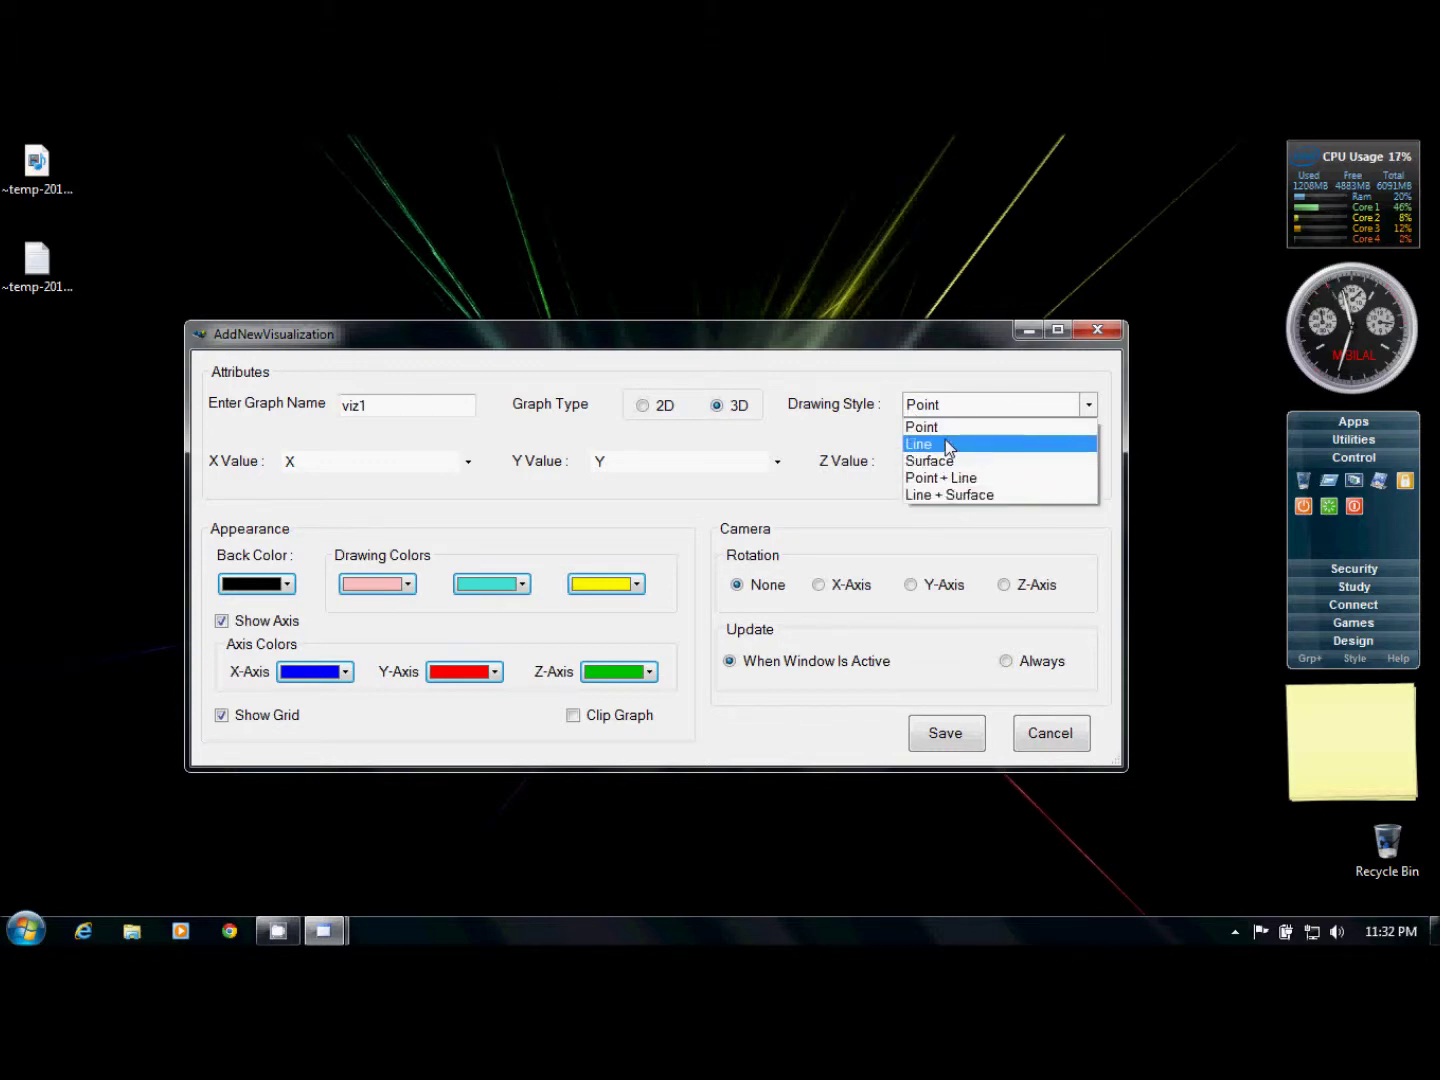
{"action": "left_click", "coordinate": [949, 445]}
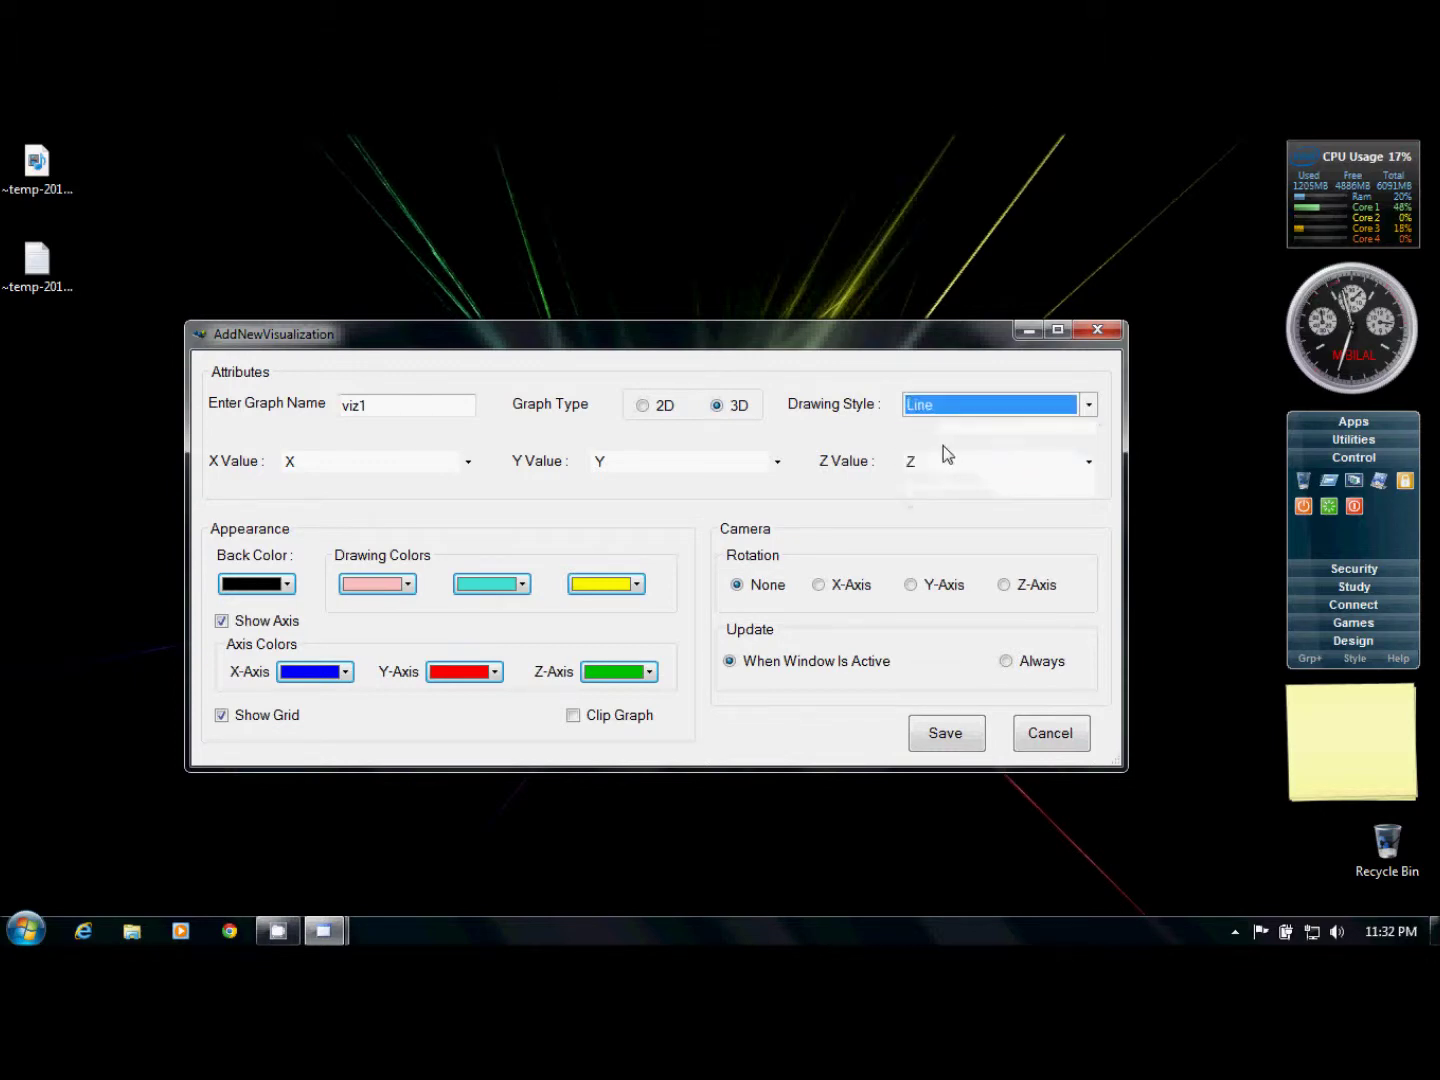
Assign variable X to the X value, Y to the Y value and Z to the Z value
{"action": "left_click", "coordinate": [428, 465]}
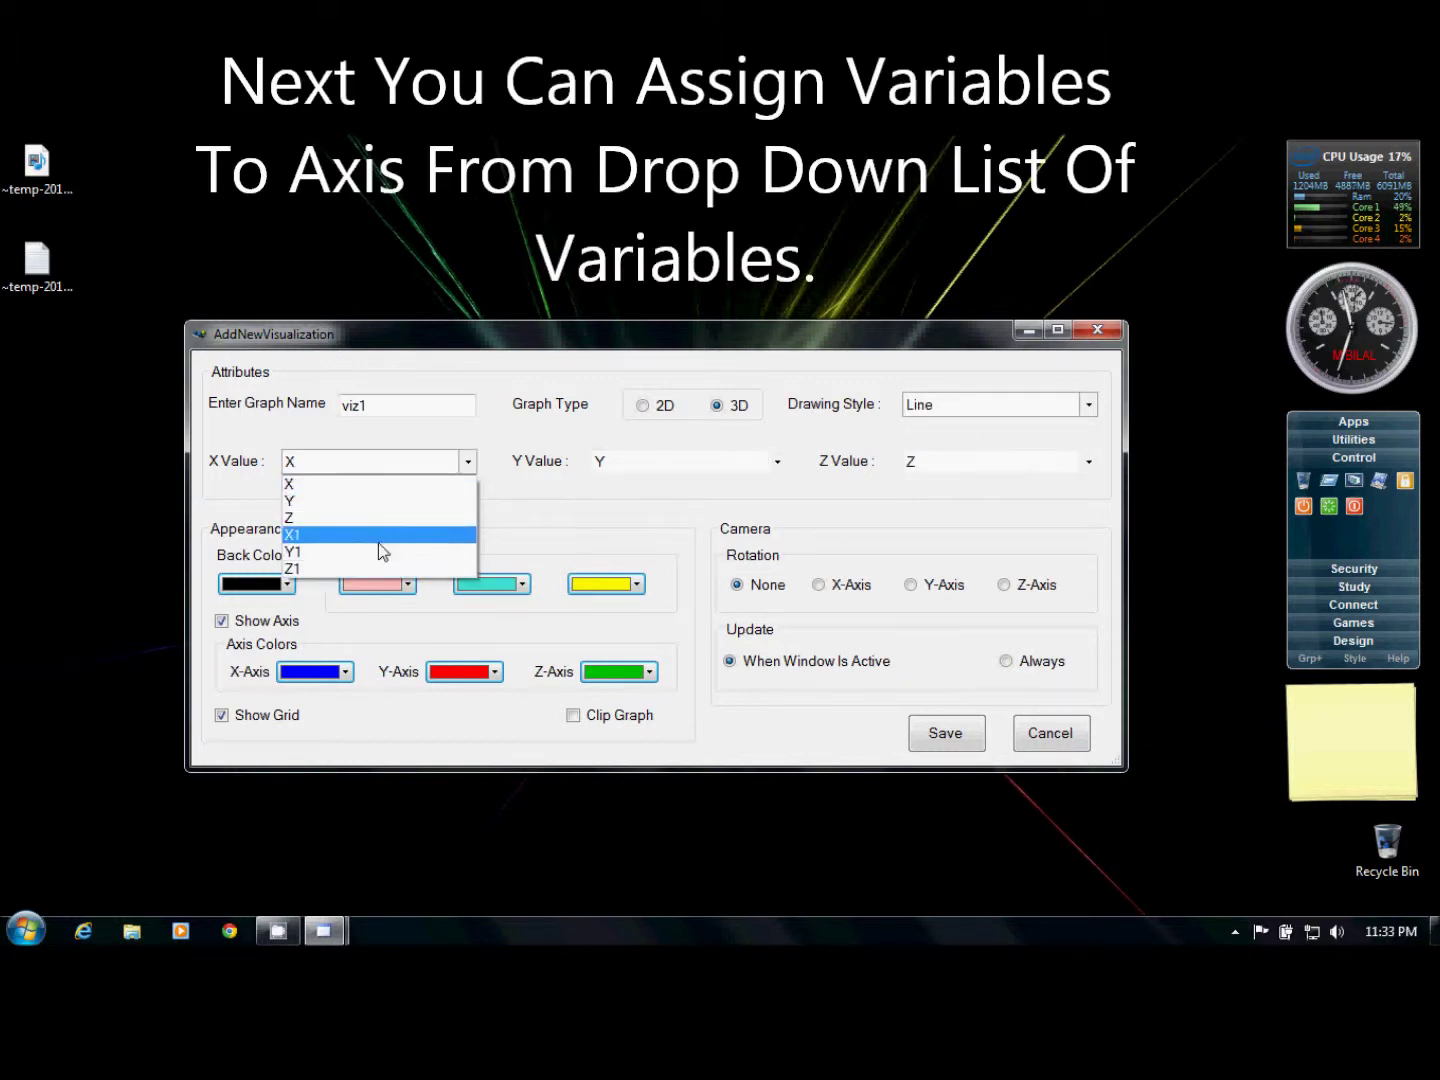
{"action": "left_click", "coordinate": [388, 486]}
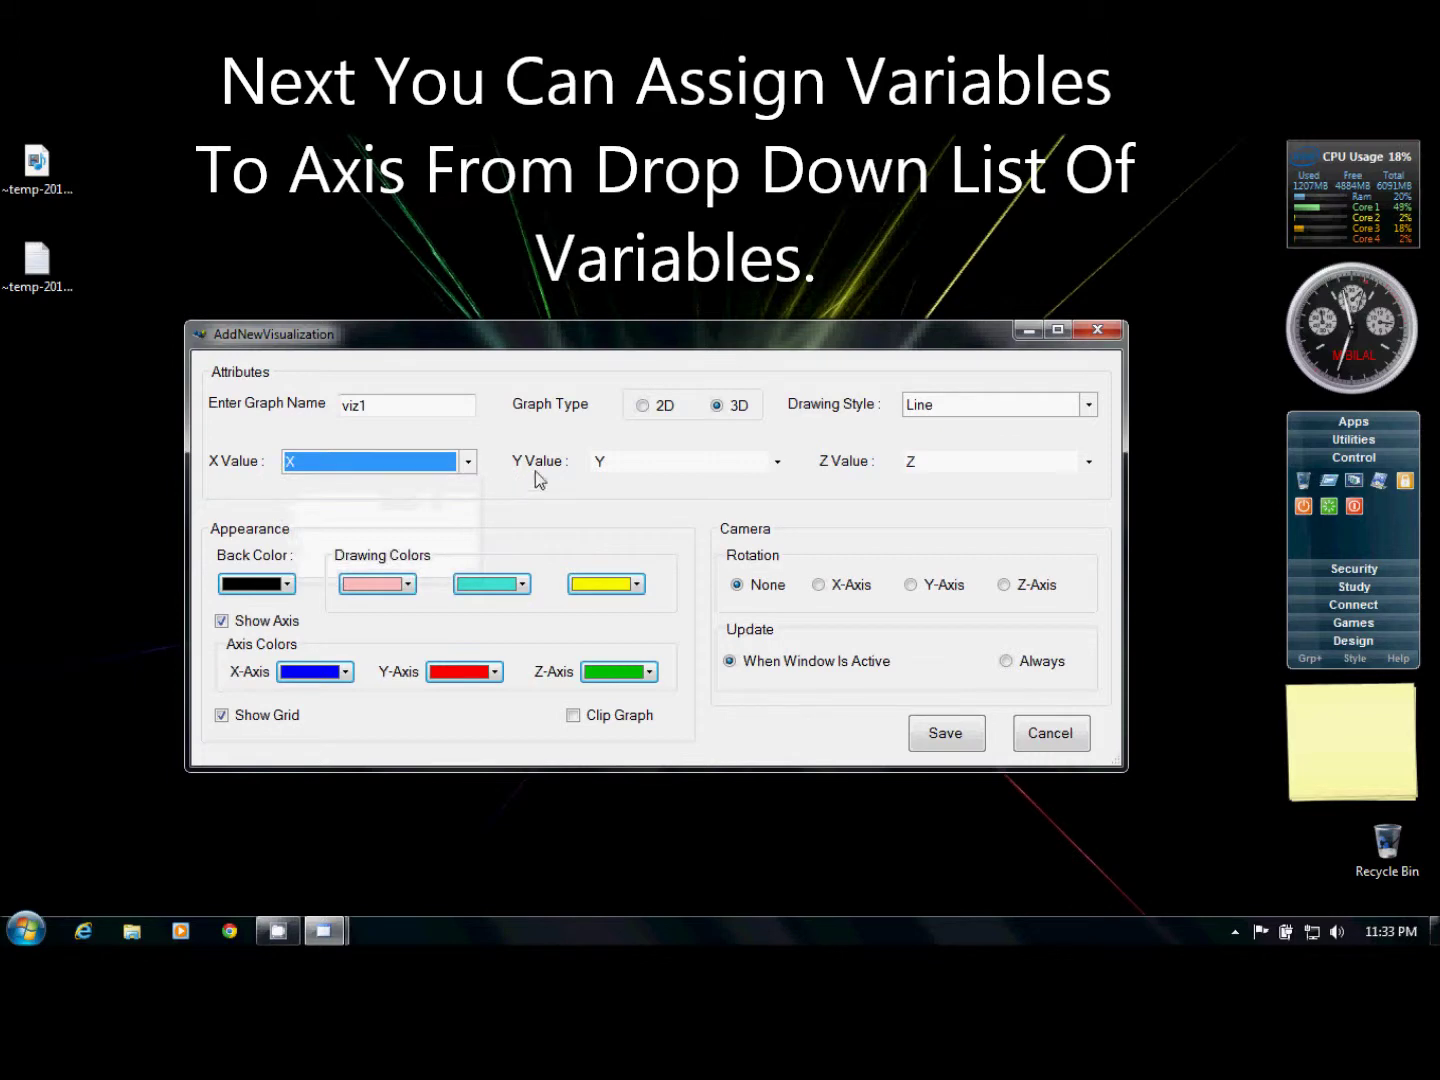
{"action": "left_click", "coordinate": [628, 468]}
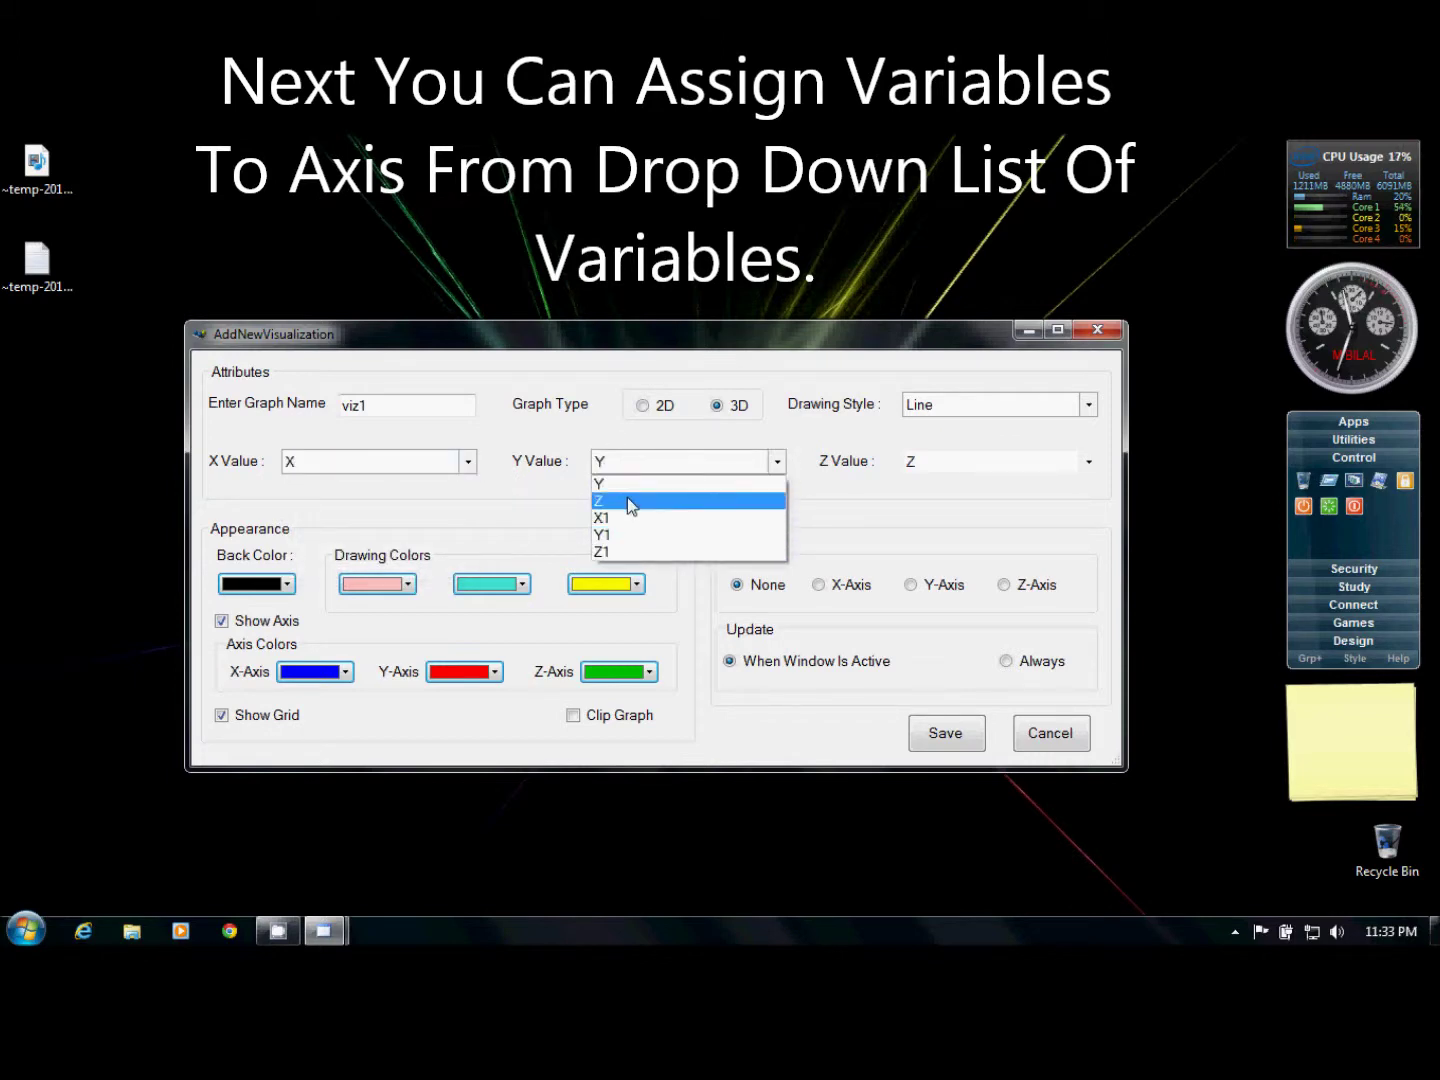
{"action": "left_click", "coordinate": [627, 482]}
{"action": "left_click", "coordinate": [931, 461]}
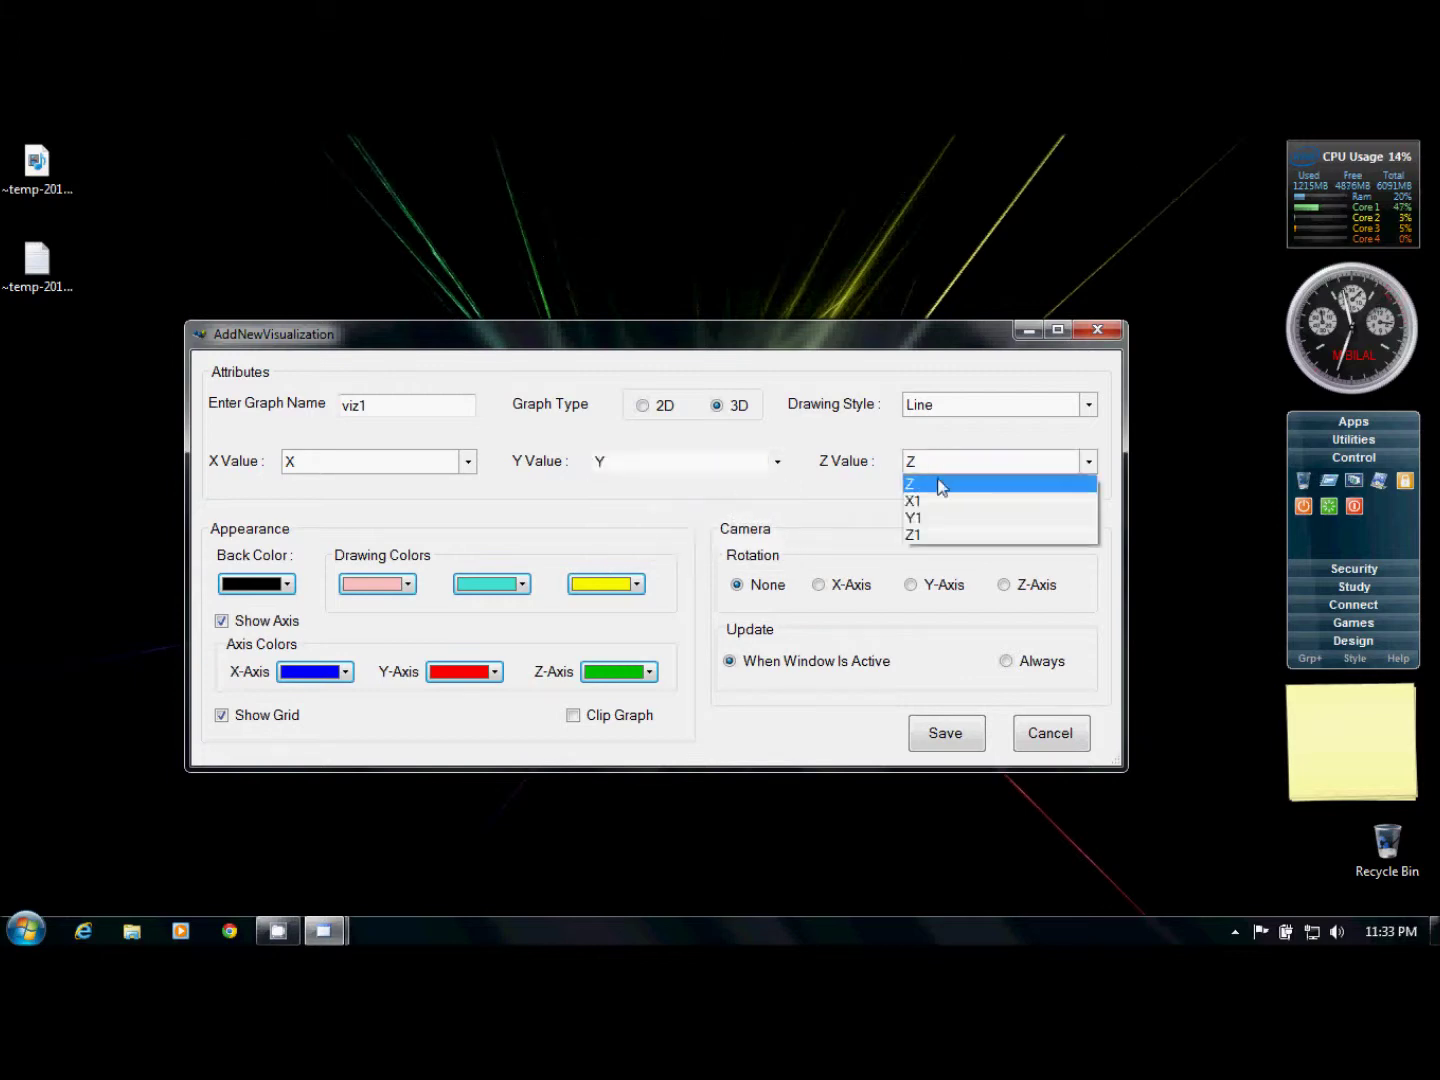
{"action": "left_click", "coordinate": [941, 486]}
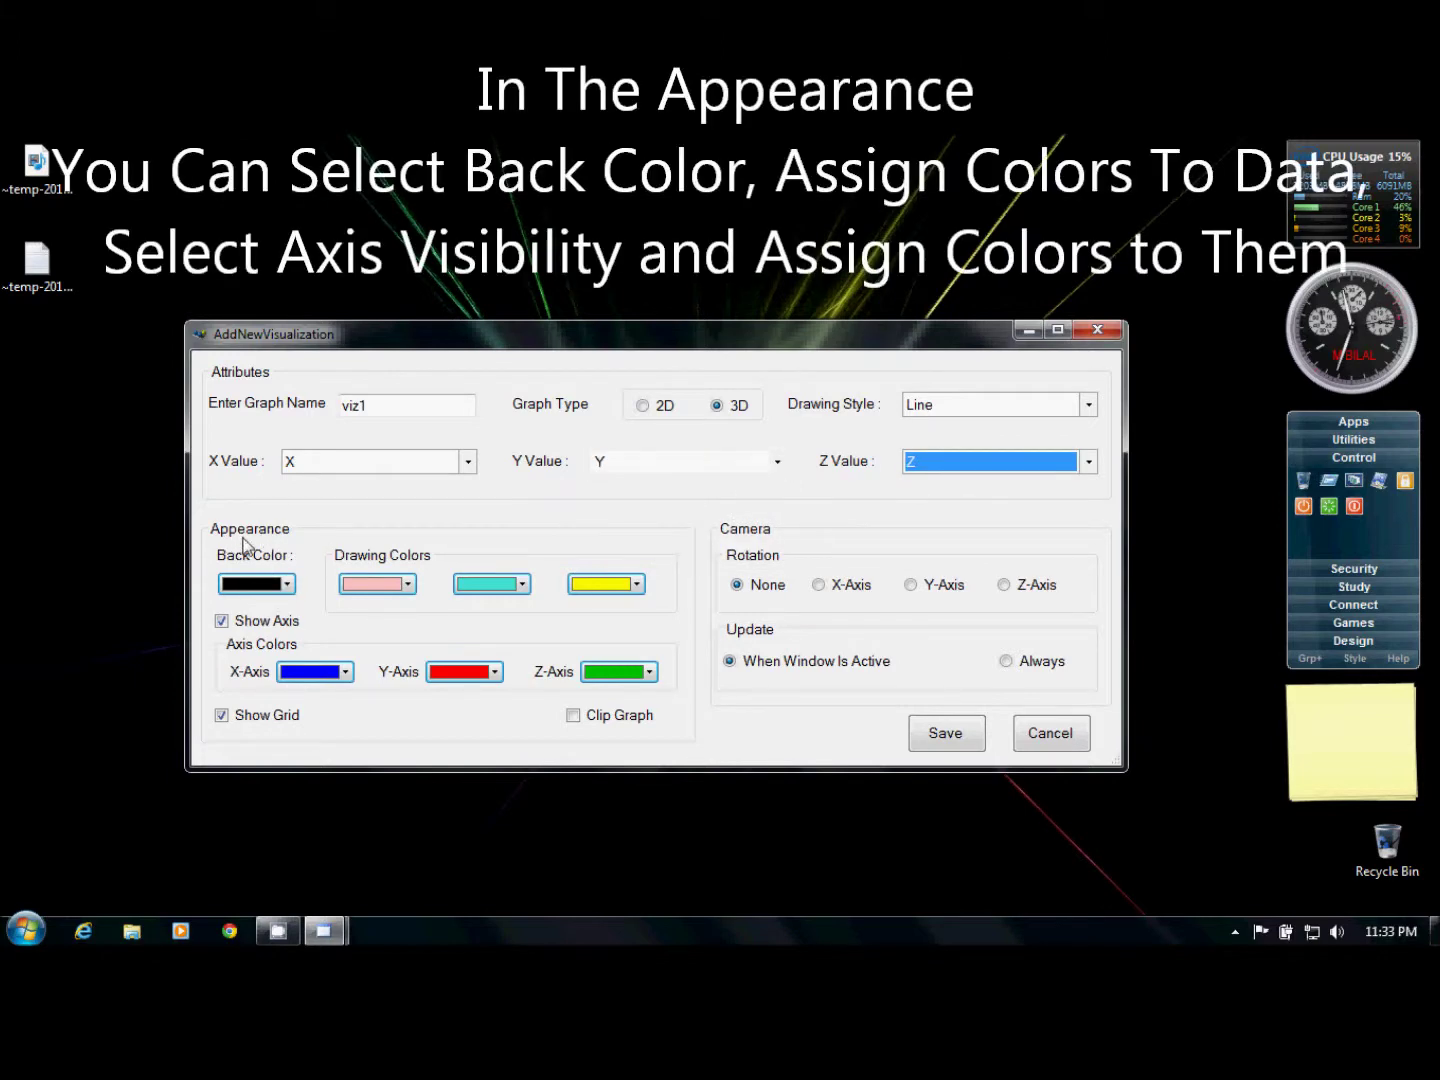
Define a custom light purple back color with red 167, green 148 and blue 254 and apply it
{"action": "left_click", "coordinate": [286, 584]}
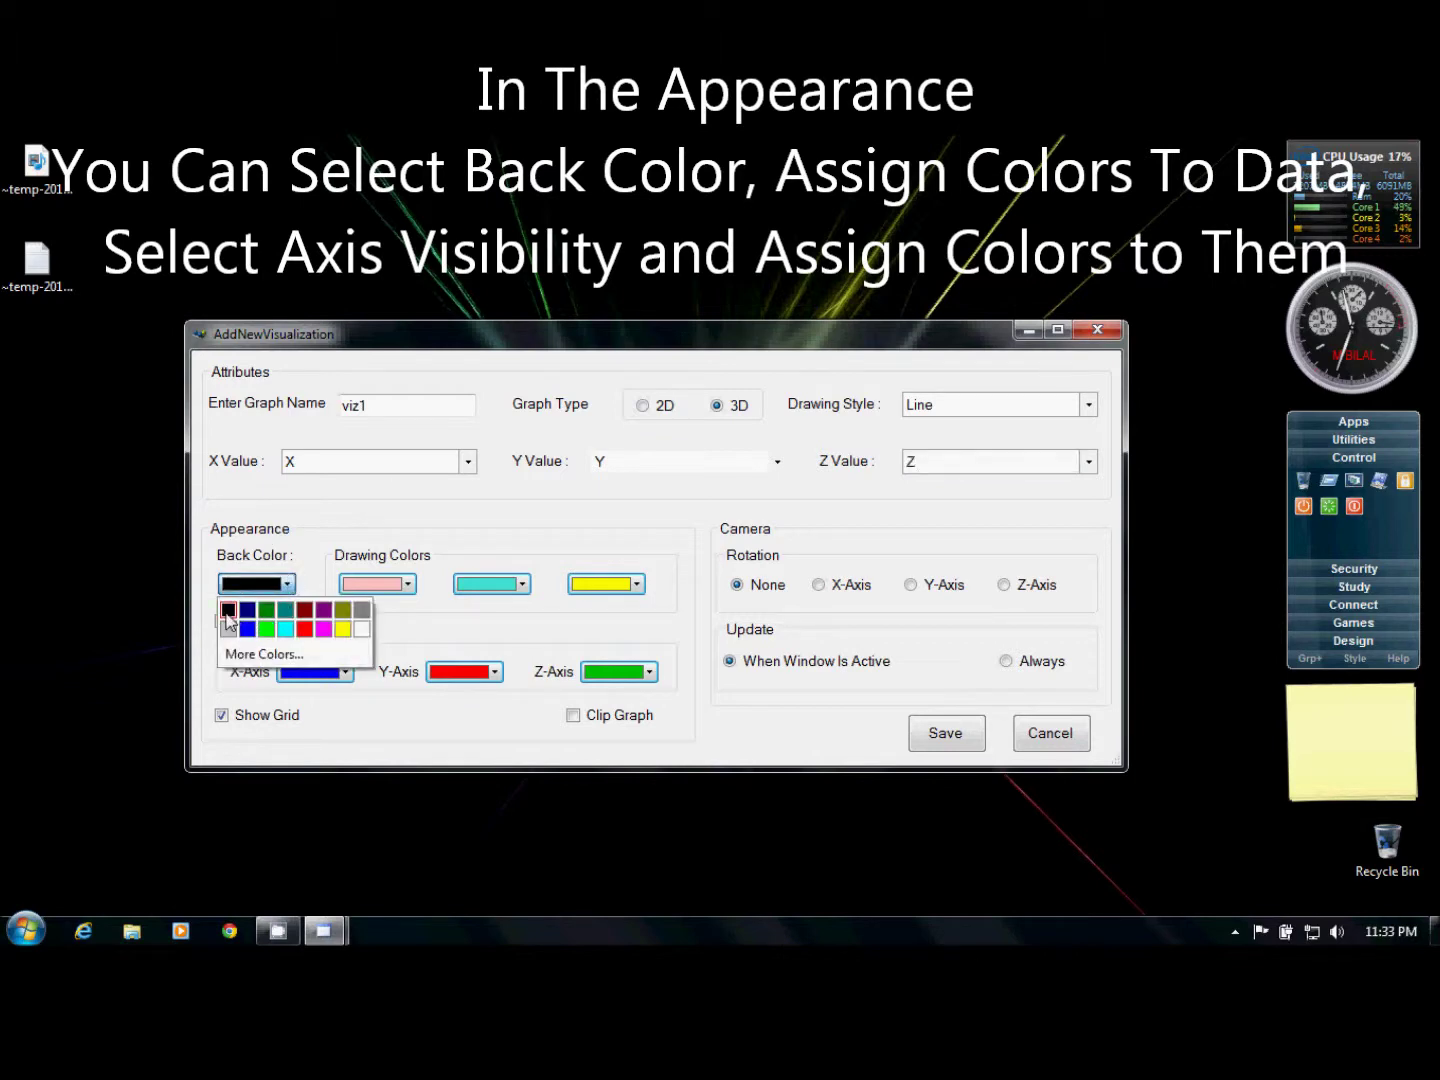
{"action": "left_click", "coordinate": [342, 627]}
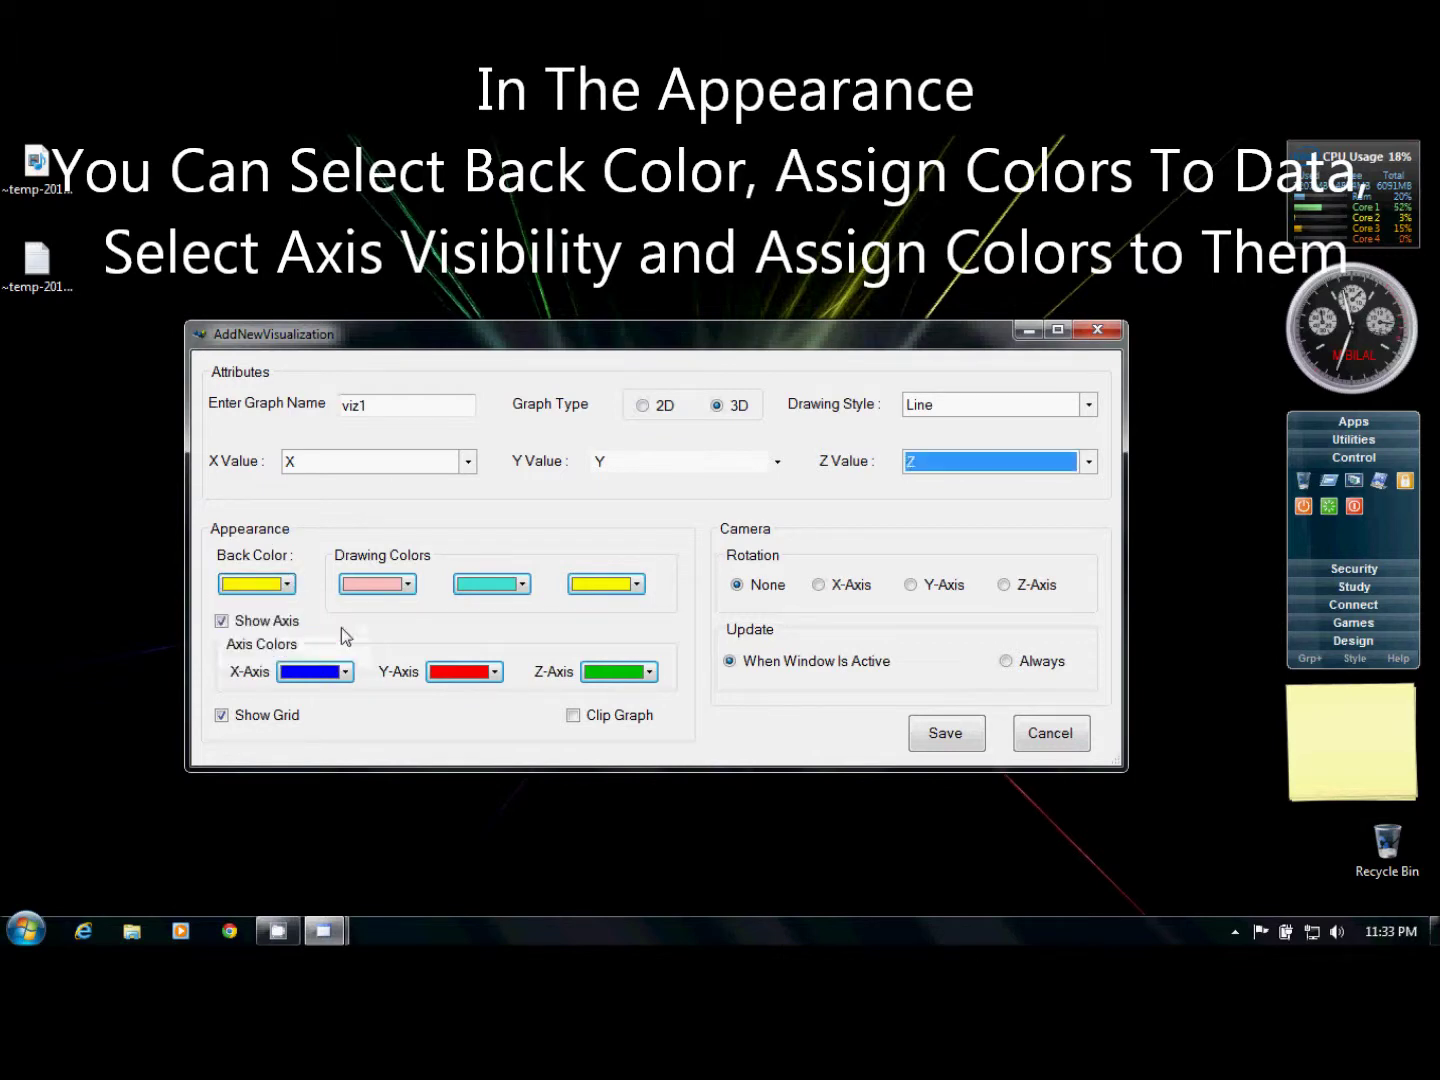
{"action": "left_click", "coordinate": [287, 584]}
{"action": "left_click", "coordinate": [292, 658]}
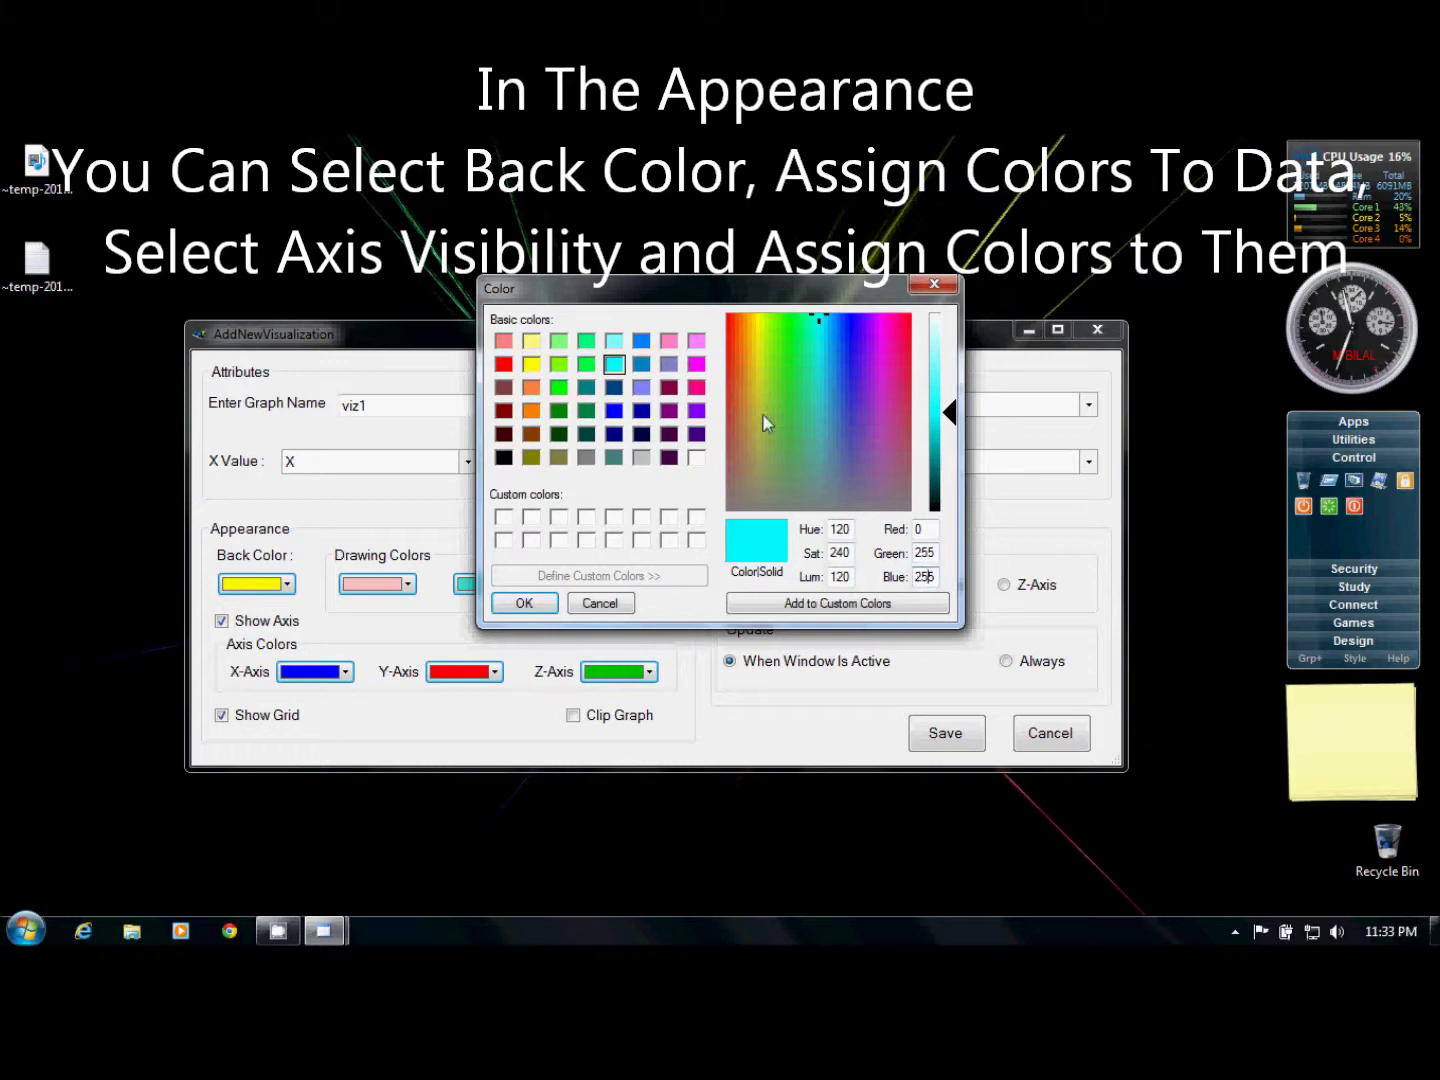
{"action": "left_click_drag", "start_coordinate": [819, 315], "coordinate": [857, 326]}
{"action": "left_click_drag", "start_coordinate": [950, 419], "coordinate": [949, 358]}
{"action": "left_click", "coordinate": [810, 604]}
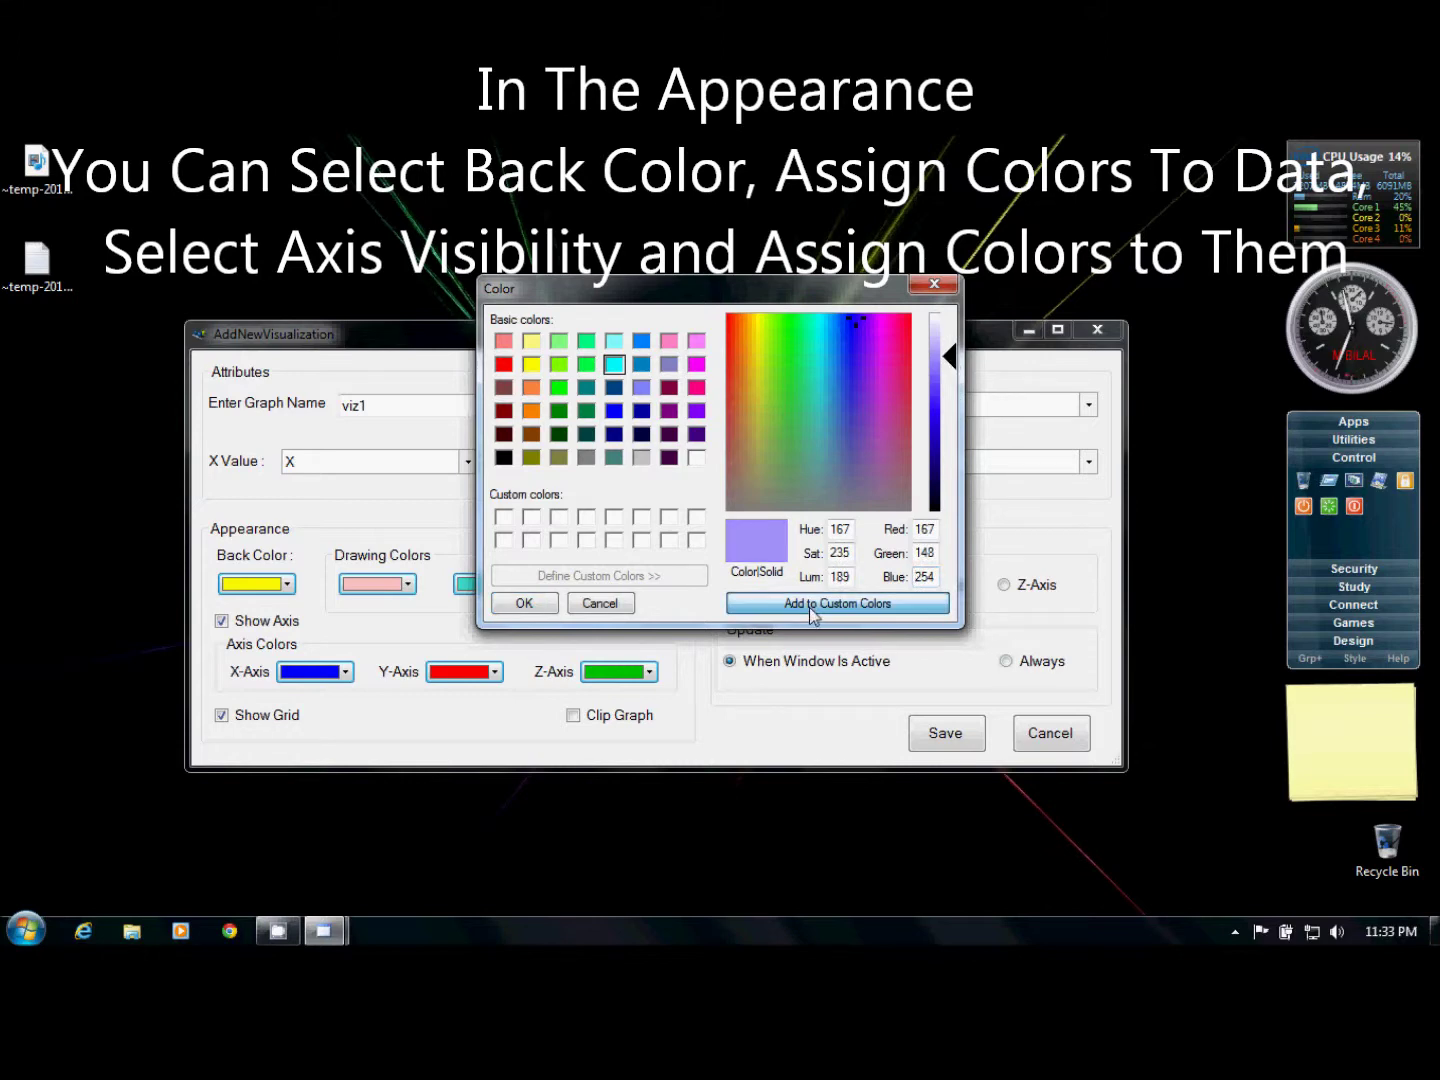
{"action": "left_click", "coordinate": [524, 603]}
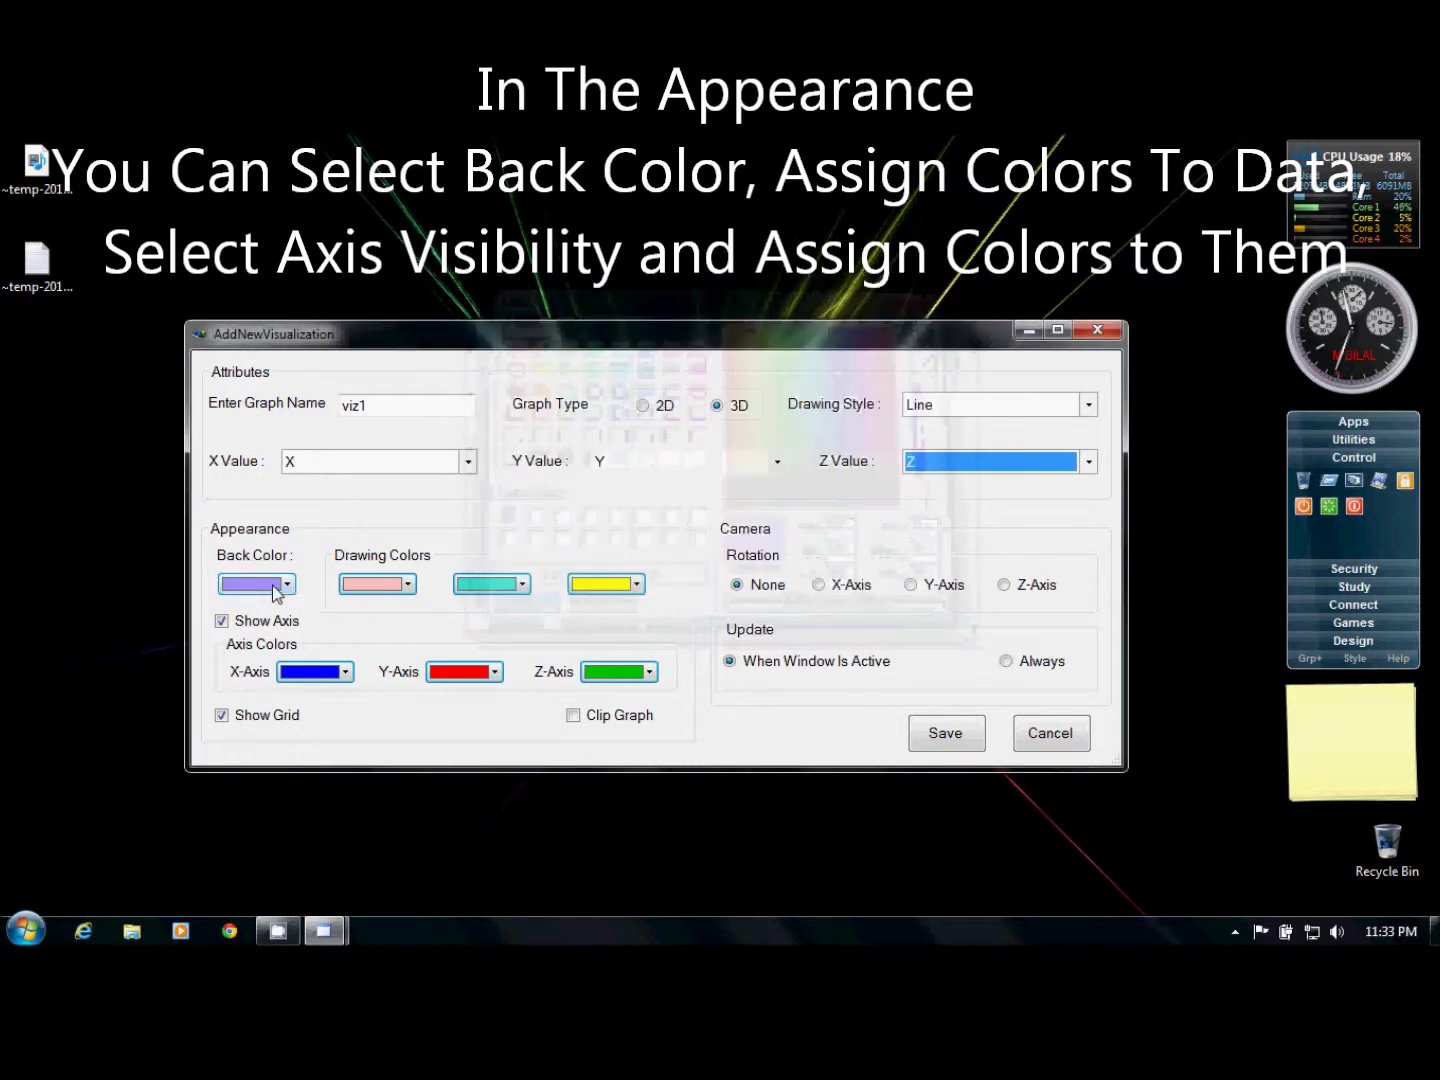
Set the three drawing colors, in order, to blue, white and red
{"action": "left_click", "coordinate": [408, 584]}
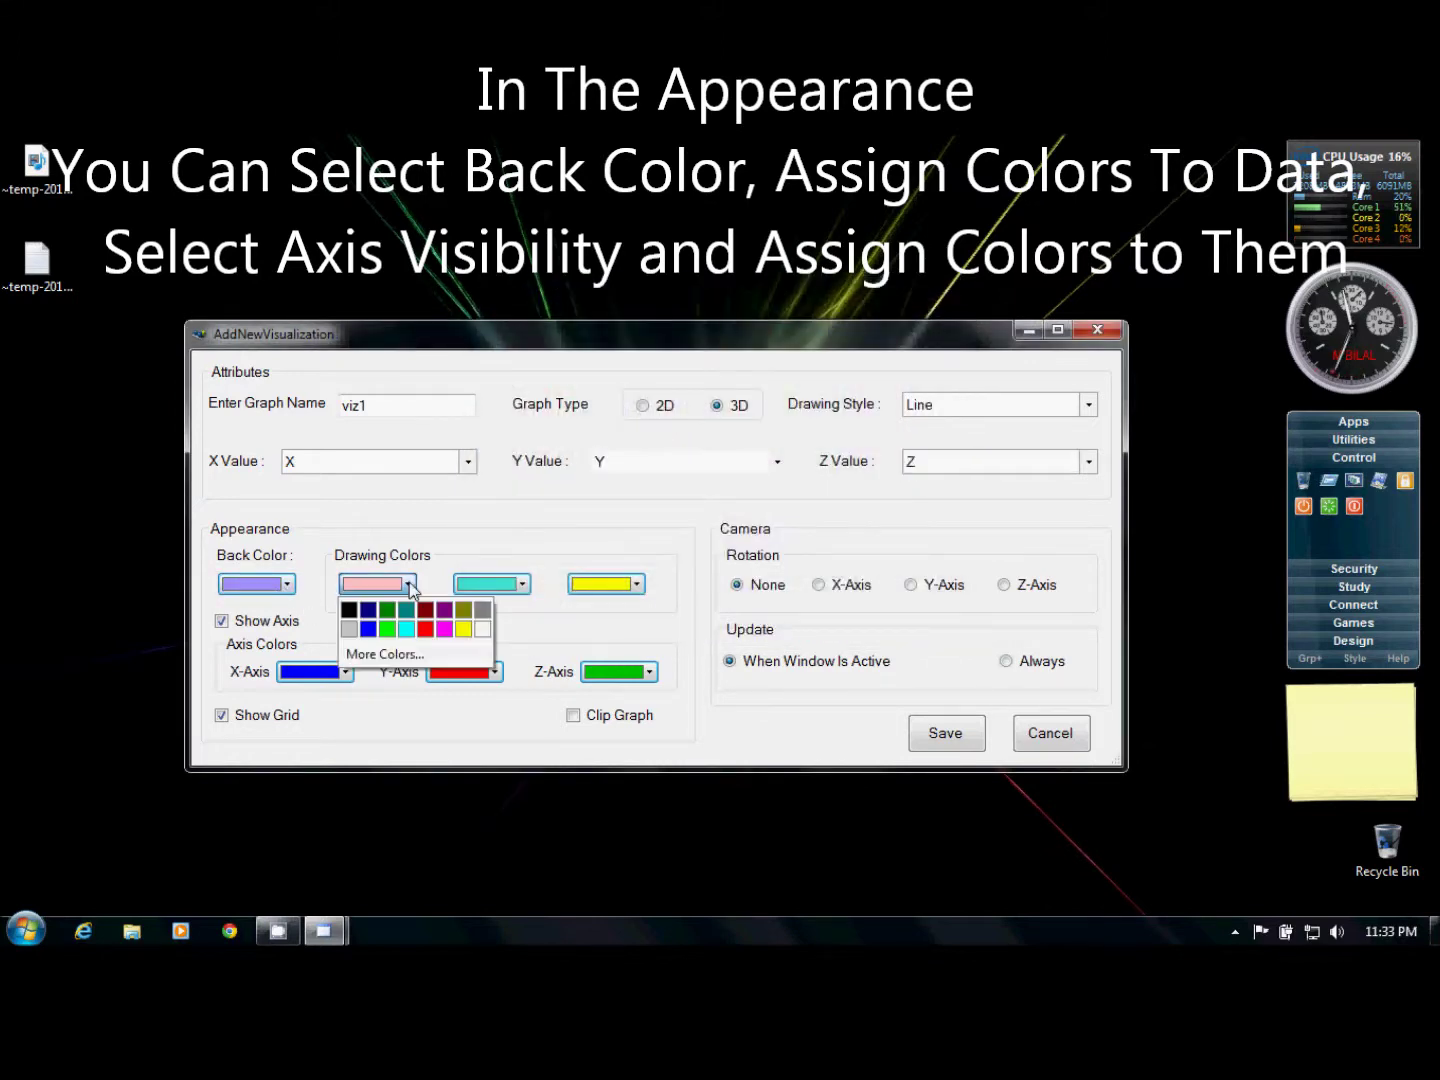
{"action": "left_click", "coordinate": [367, 627]}
{"action": "left_click", "coordinate": [522, 583]}
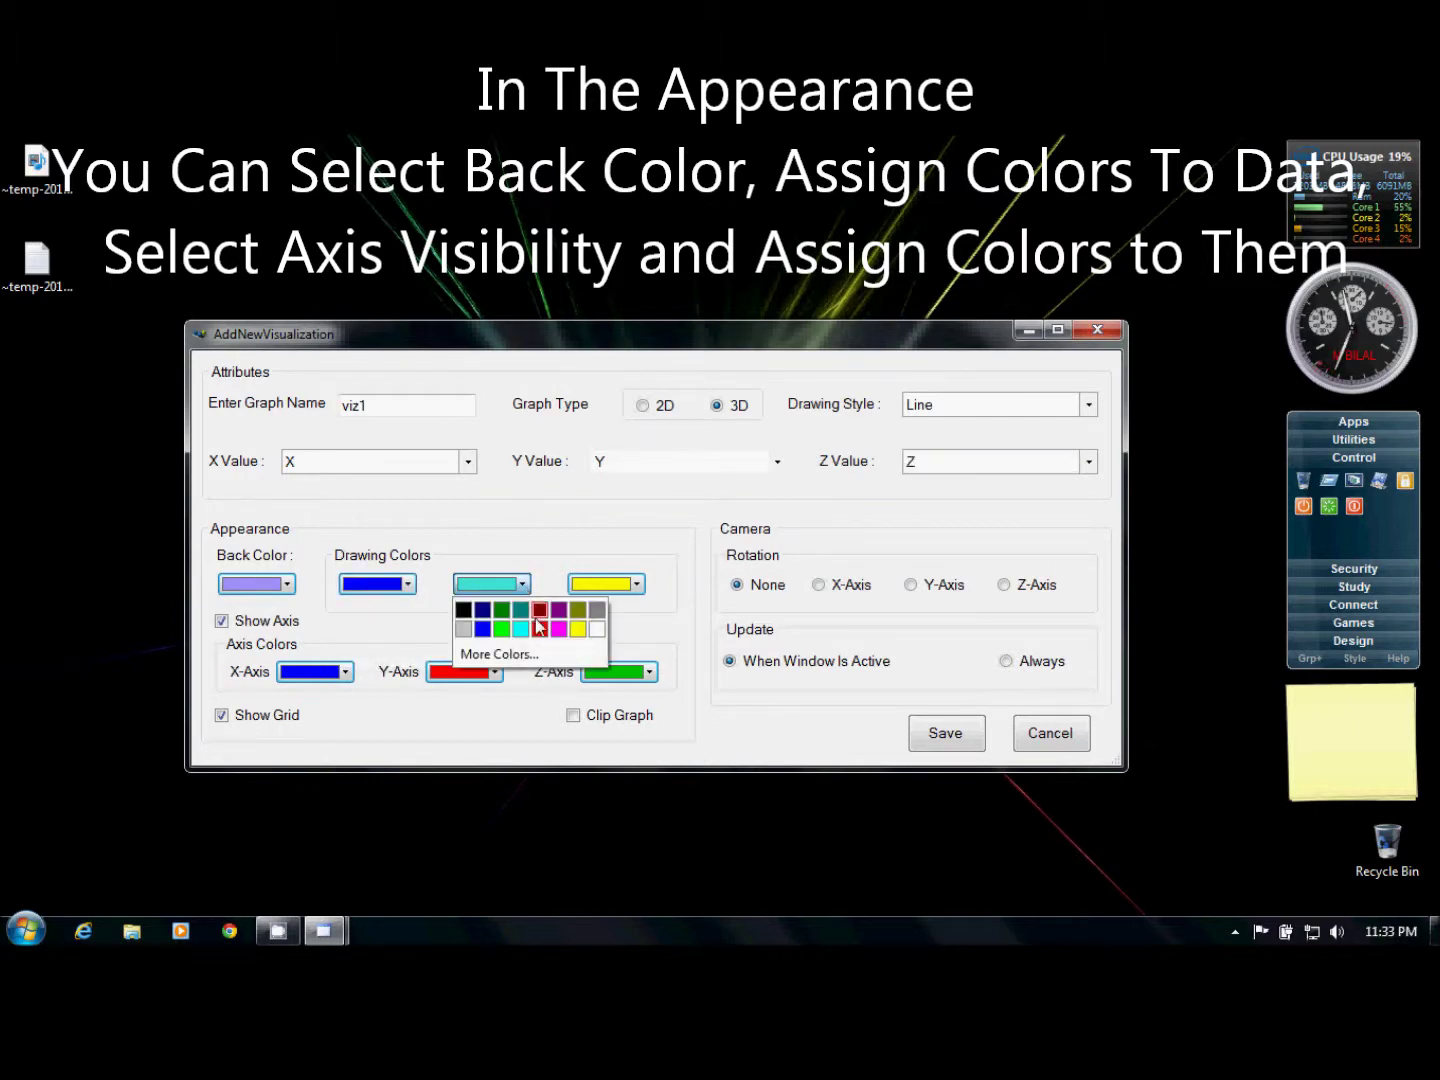
{"action": "left_click", "coordinate": [596, 628]}
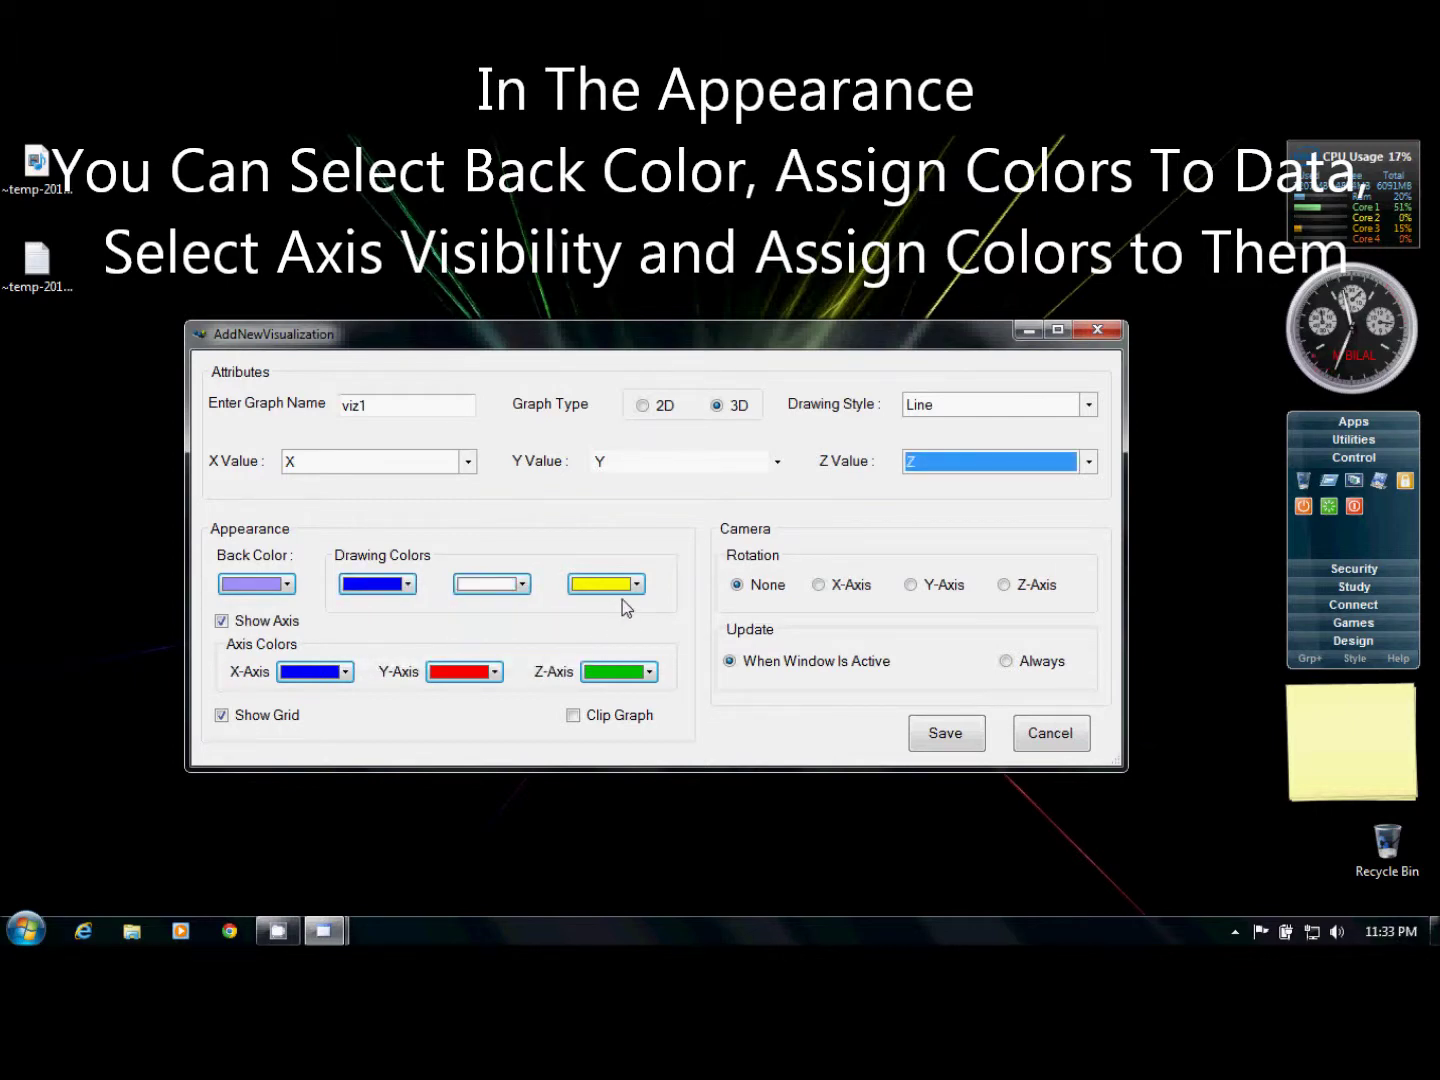
{"action": "left_click", "coordinate": [622, 592]}
{"action": "left_click", "coordinate": [658, 628]}
Toggle the axis display off and back on, and choose blue for the X-axis color
{"action": "left_click", "coordinate": [222, 622]}
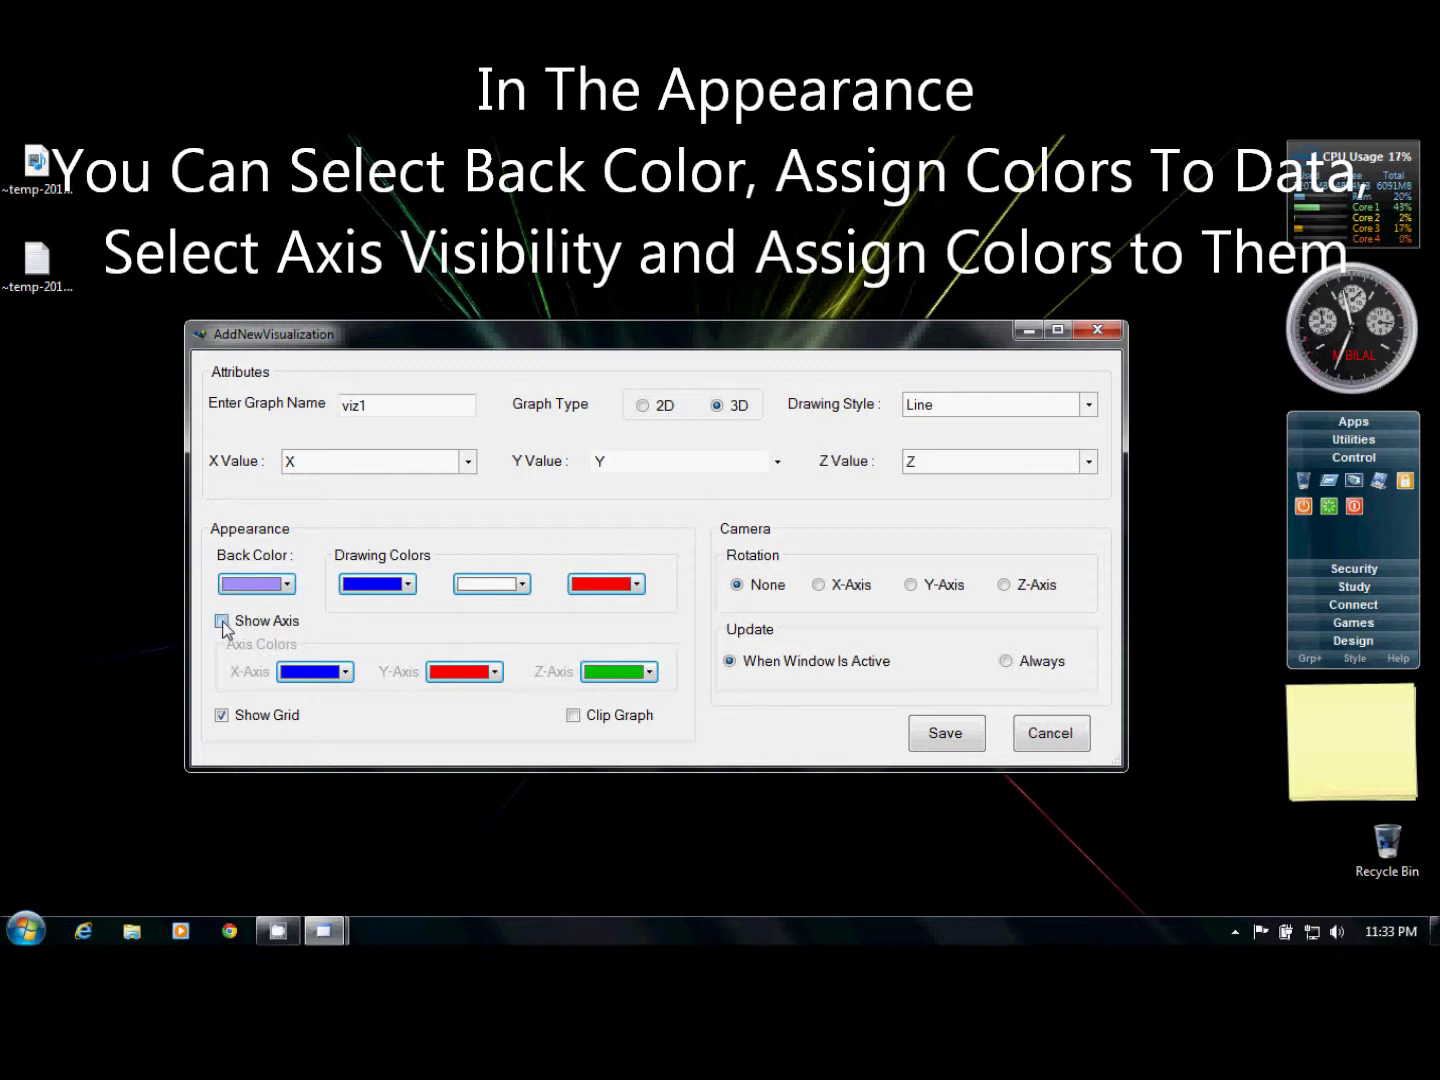
{"action": "left_click", "coordinate": [222, 621]}
{"action": "left_click", "coordinate": [320, 671]}
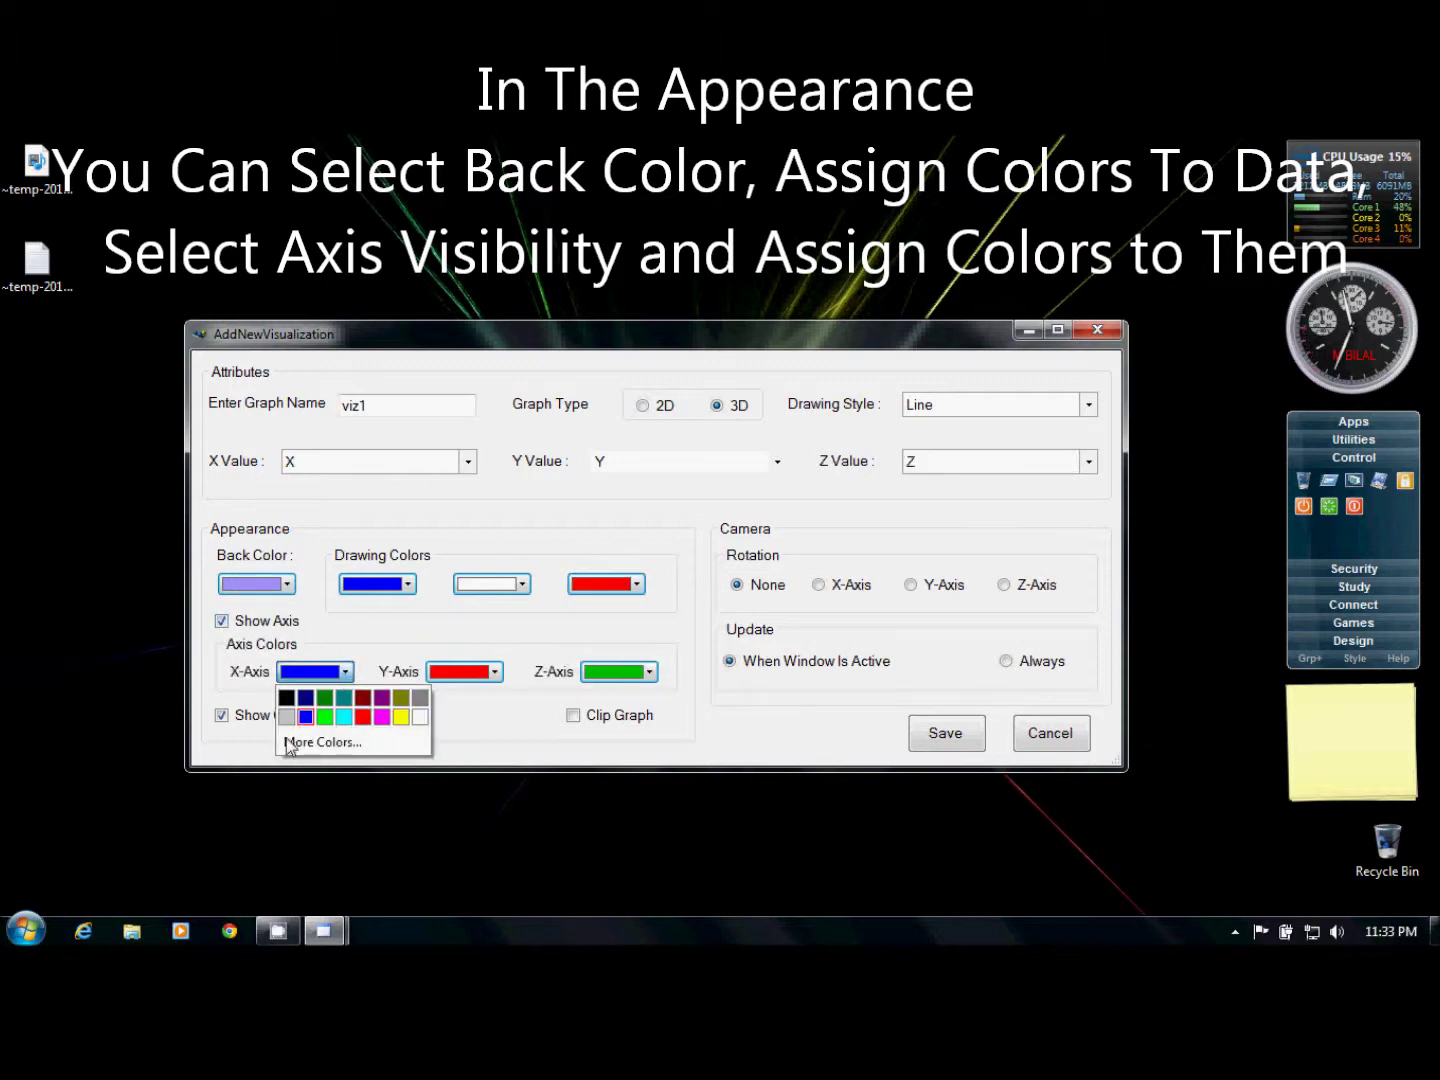
{"action": "left_click", "coordinate": [306, 716]}
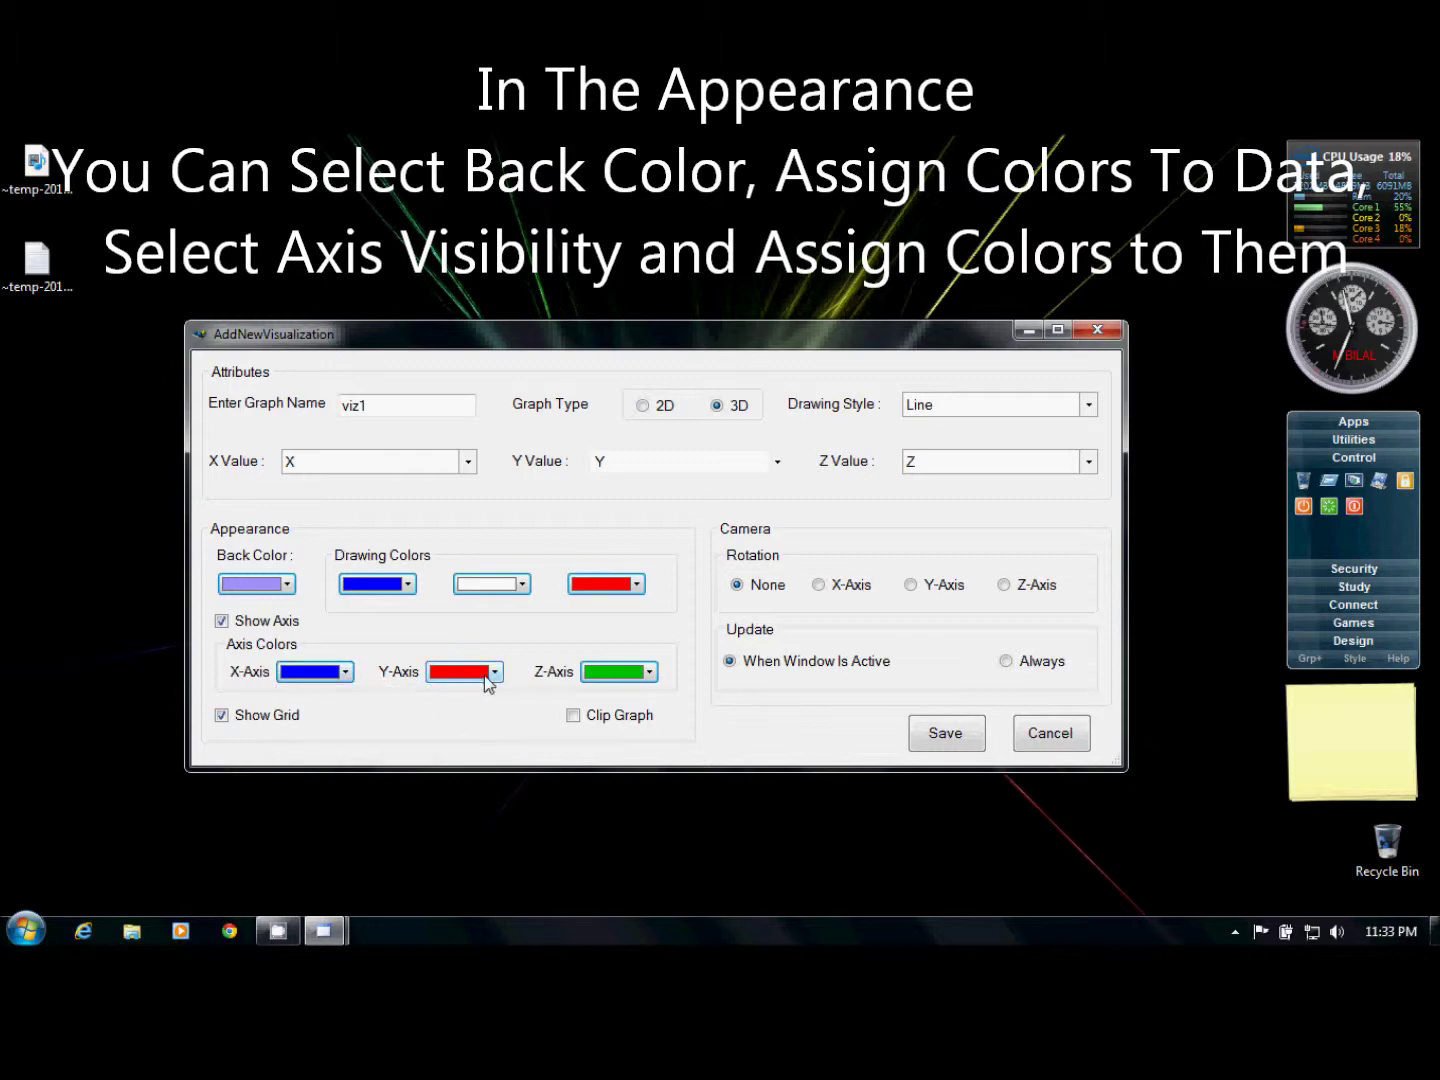
{"action": "left_click", "coordinate": [247, 723]}
{"action": "left_click", "coordinate": [598, 720]}
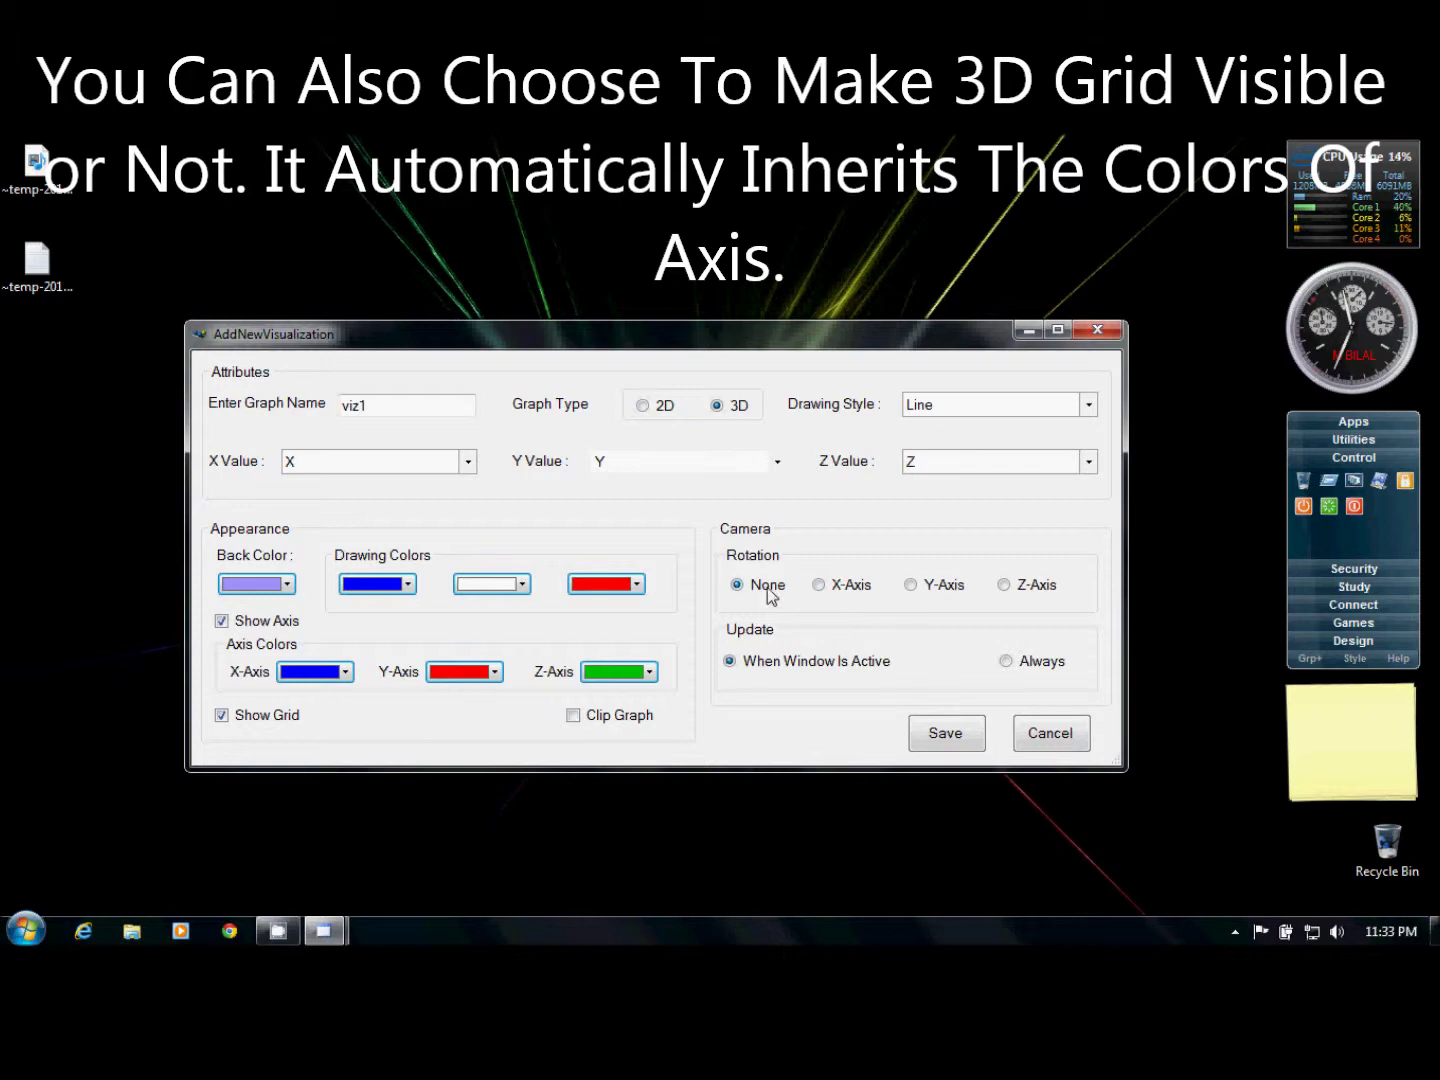
Choose no camera rotation and updating when the window is active, and save the visualization
{"action": "left_click", "coordinate": [910, 588]}
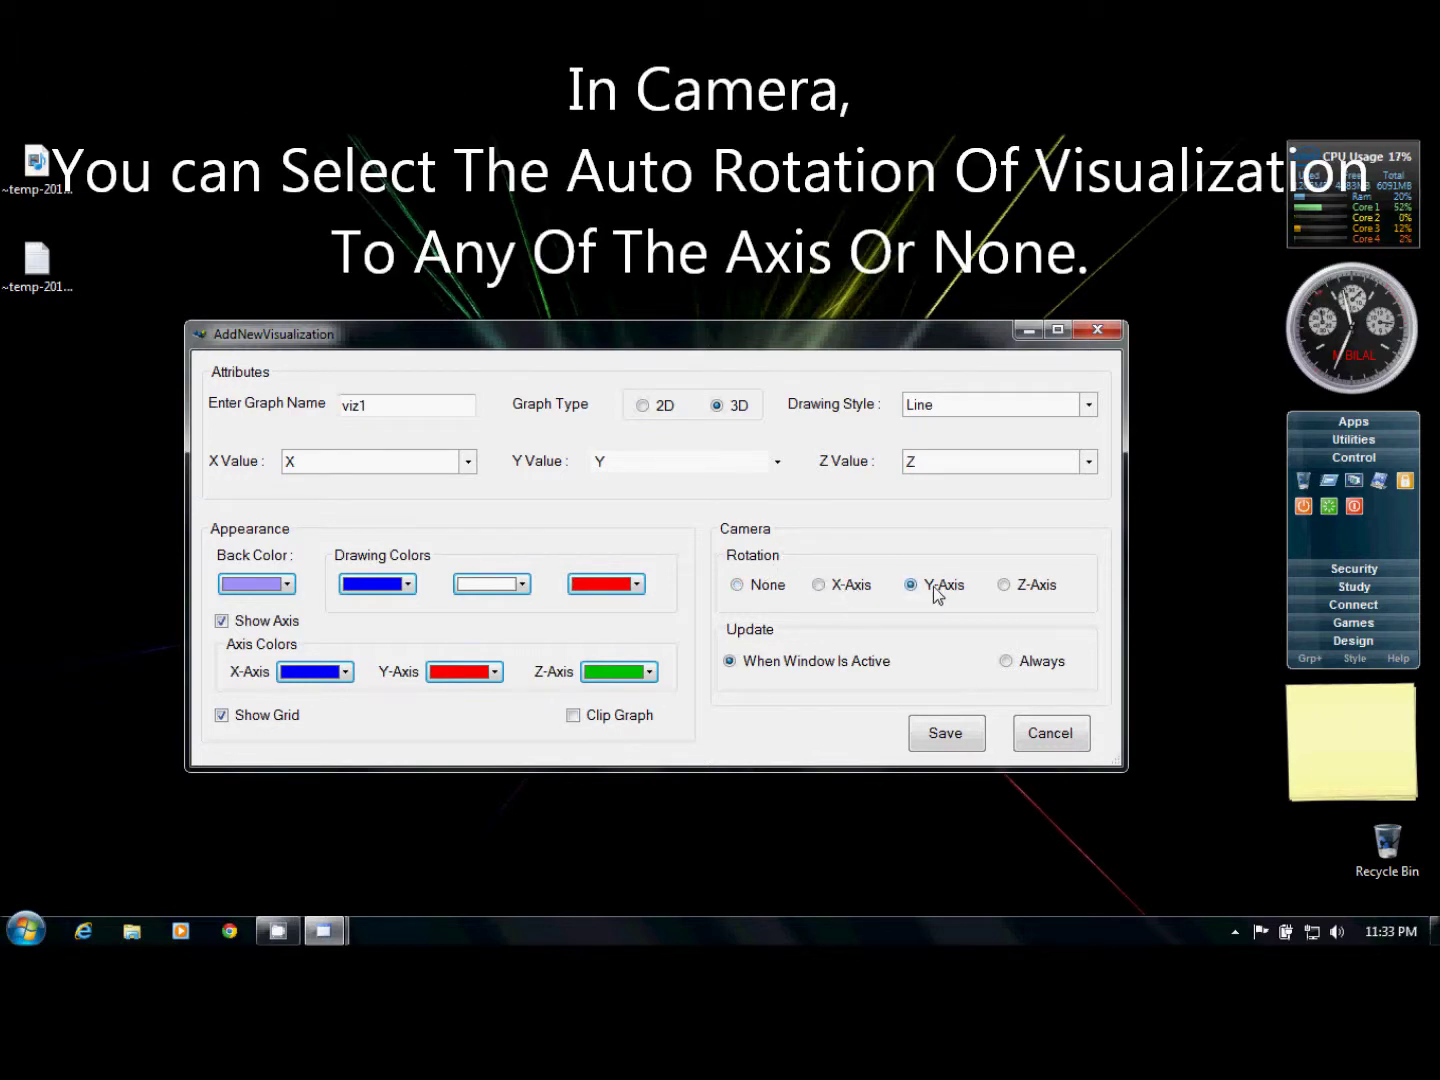
{"action": "left_click", "coordinate": [775, 588]}
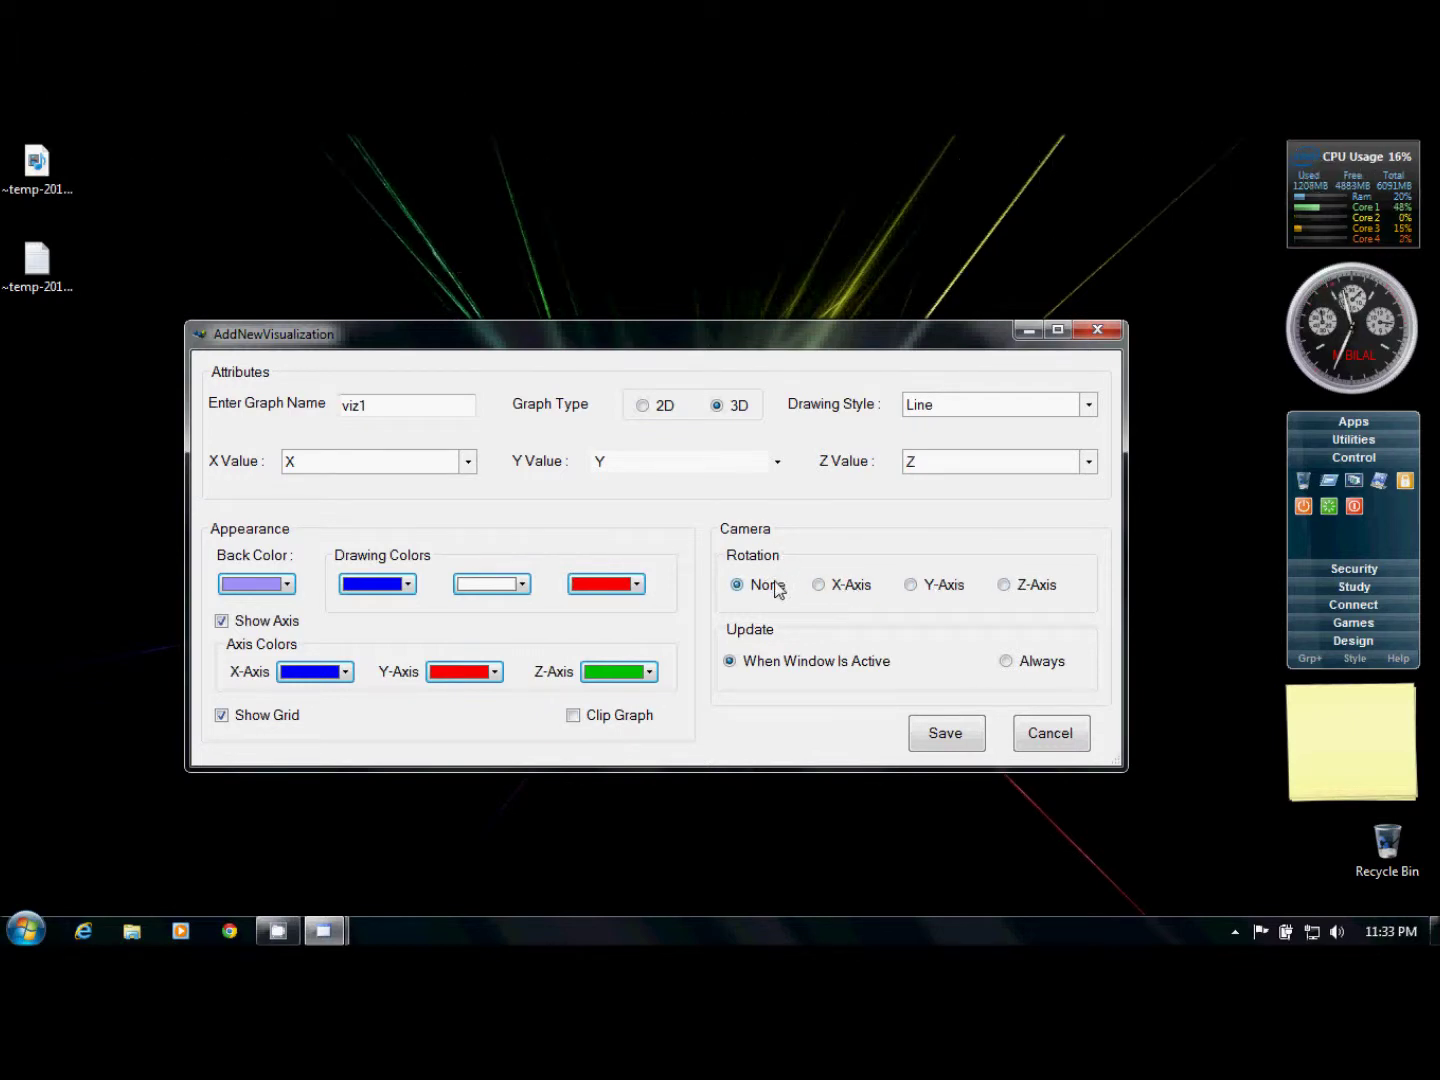
{"action": "left_click", "coordinate": [1029, 663]}
{"action": "left_click", "coordinate": [841, 660]}
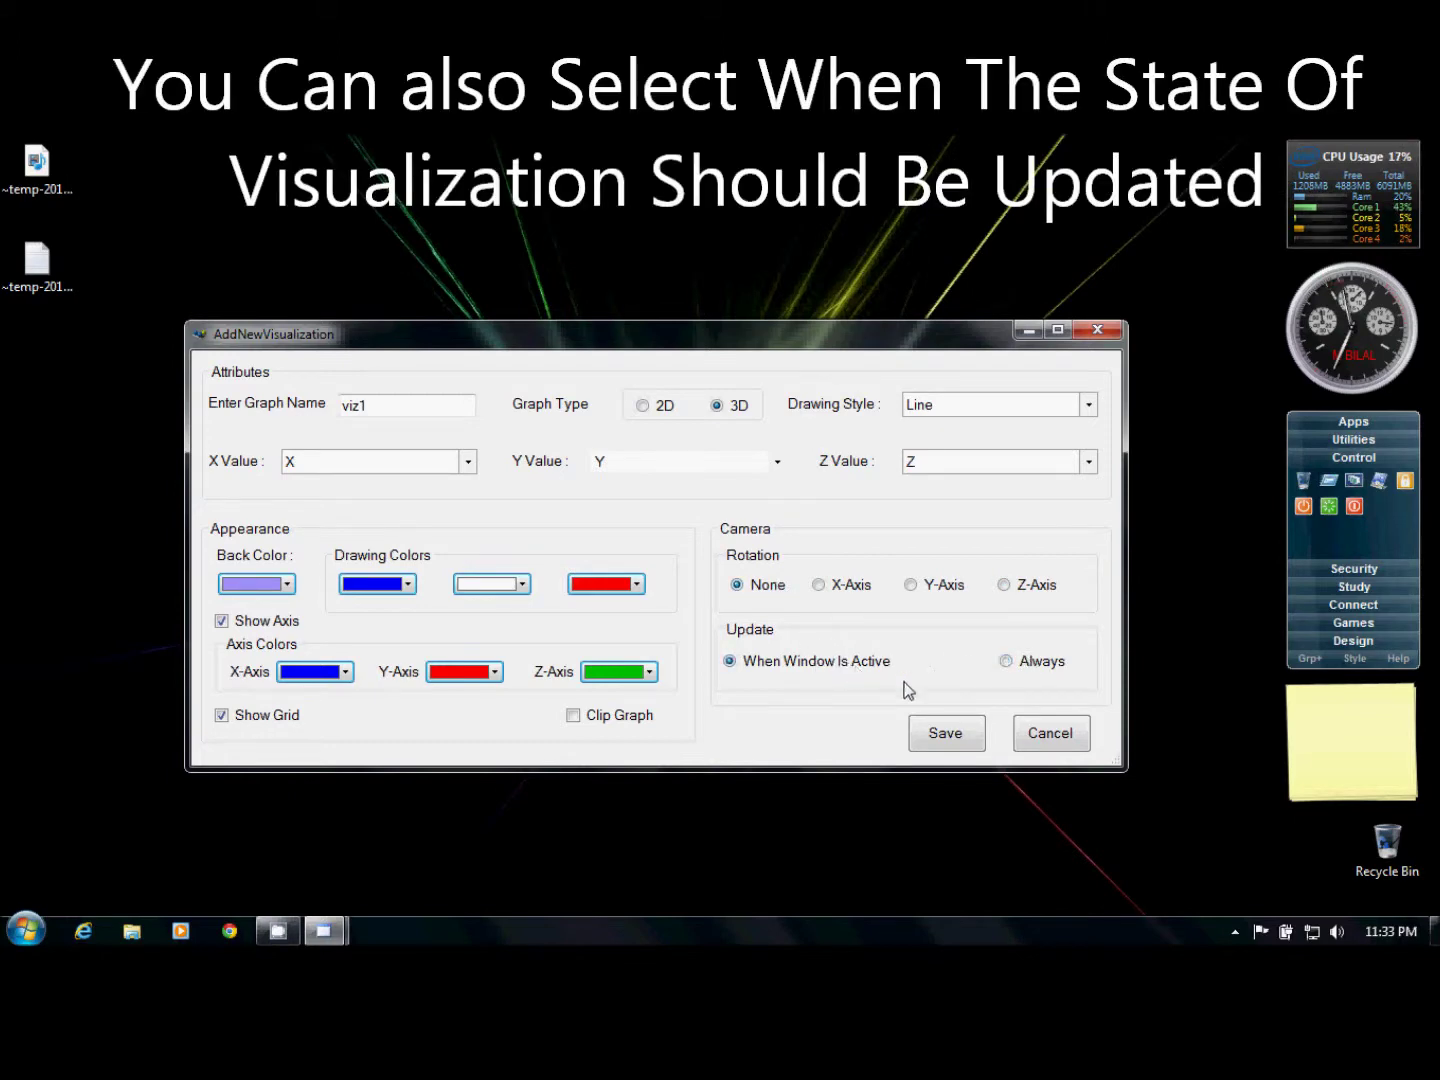
{"action": "left_click", "coordinate": [947, 733]}
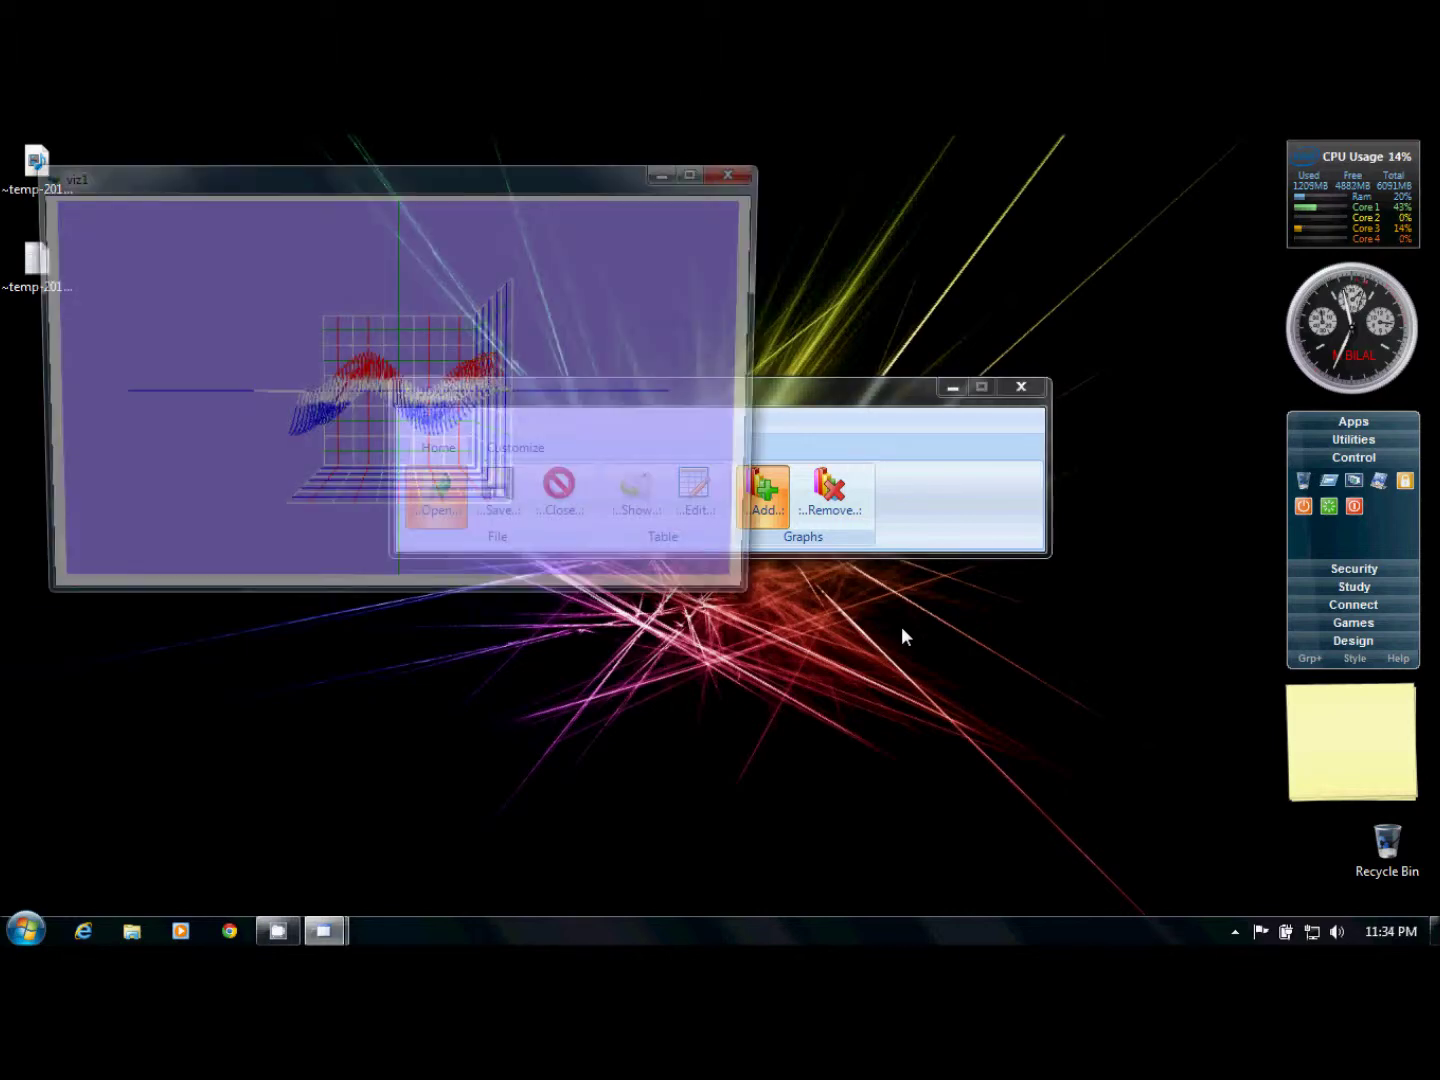
Move the viz1 and 3DXPlot windows apart and rotate the 3D graph horizontally to view it from another side
{"action": "left_click_drag", "start_coordinate": [497, 188], "coordinate": [1031, 195]}
{"action": "left_click_drag", "start_coordinate": [517, 404], "coordinate": [184, 674]}
{"action": "left_click", "coordinate": [669, 453]}
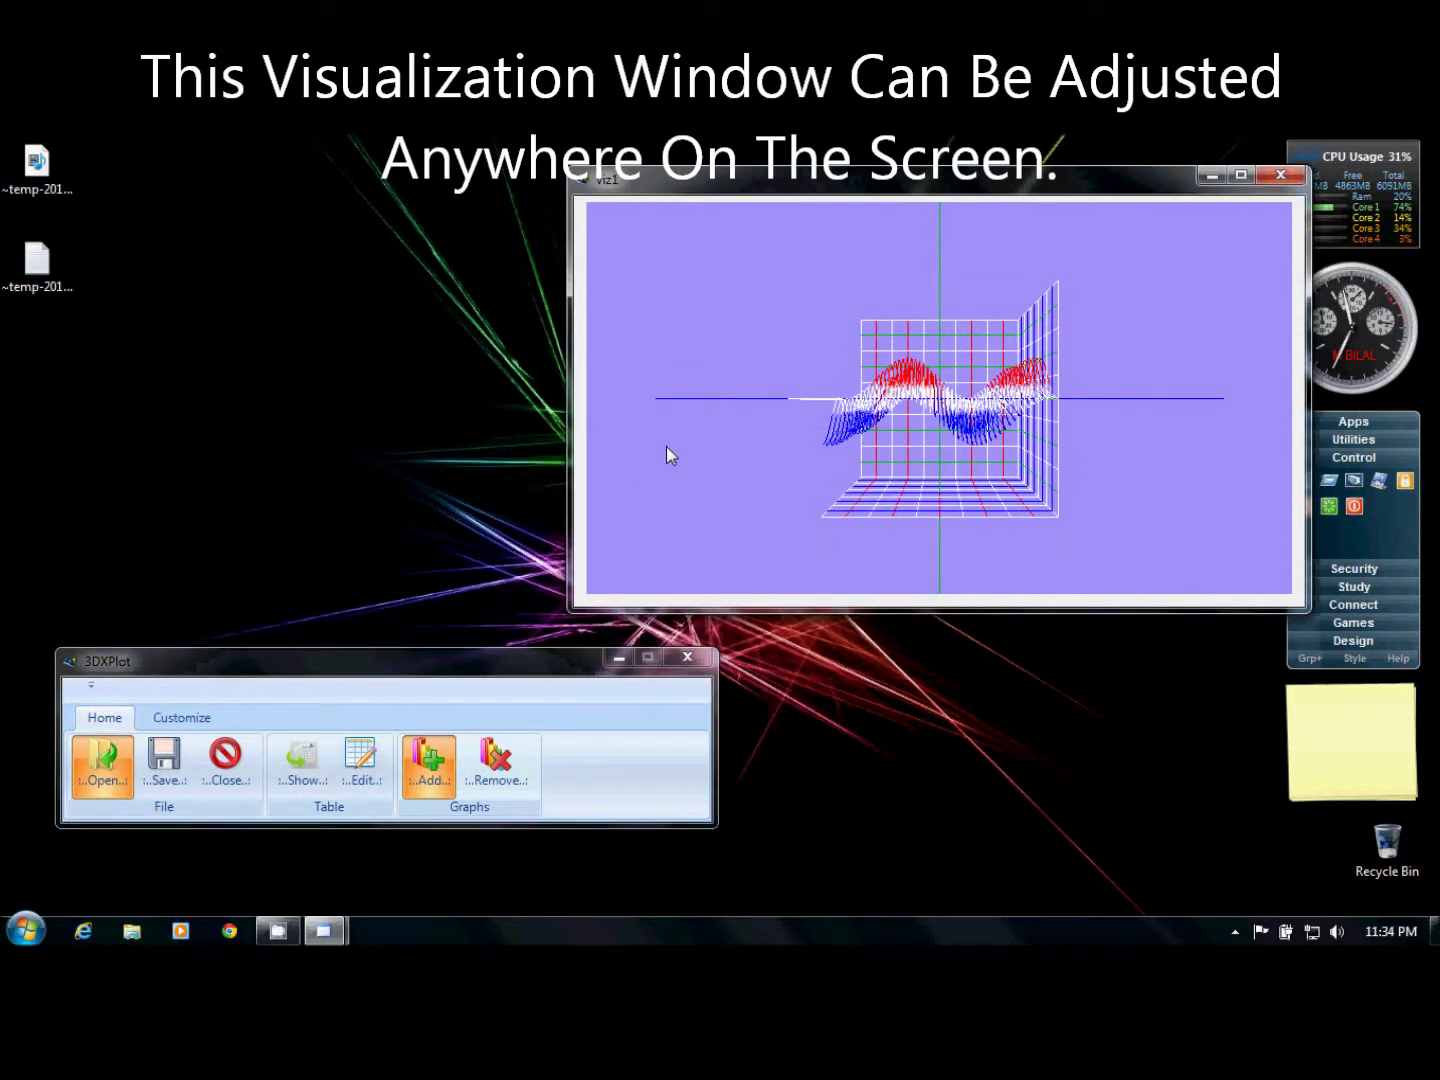
{"action": "key", "text": "Left"}
{"action": "key", "text": "Left"}
{"action": "key", "text": "Left"}
{"action": "key", "text": "Left"}
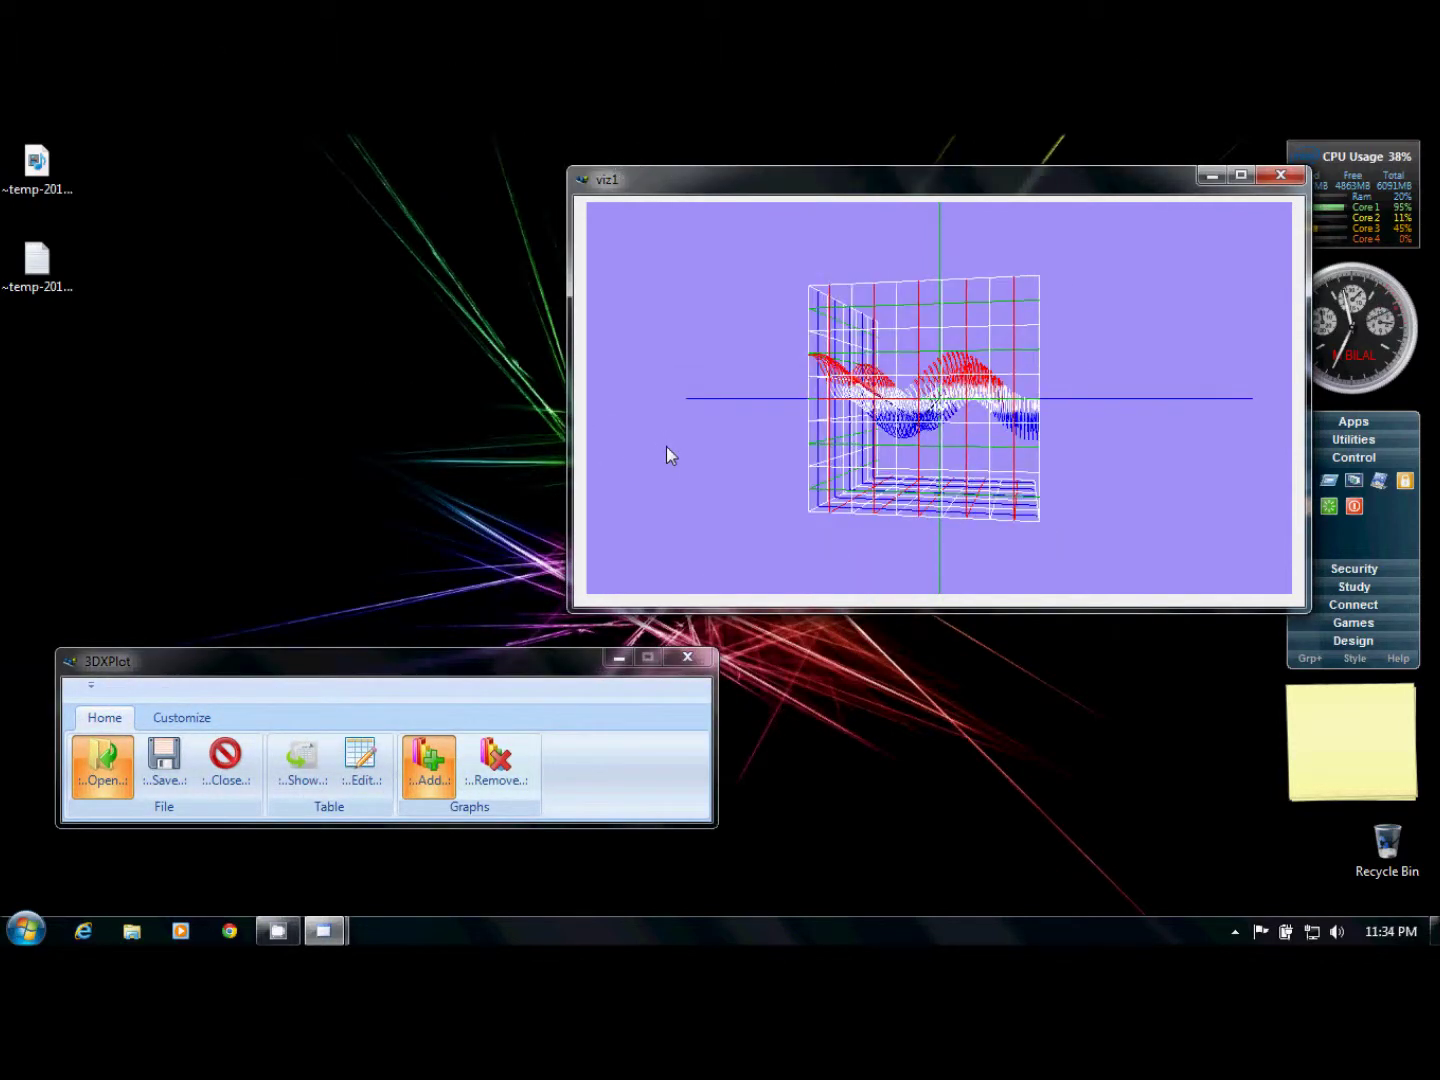
Edit the properties of viz1 to make its back color black and save the change
{"action": "left_click_drag", "start_coordinate": [361, 680], "coordinate": [379, 481]}
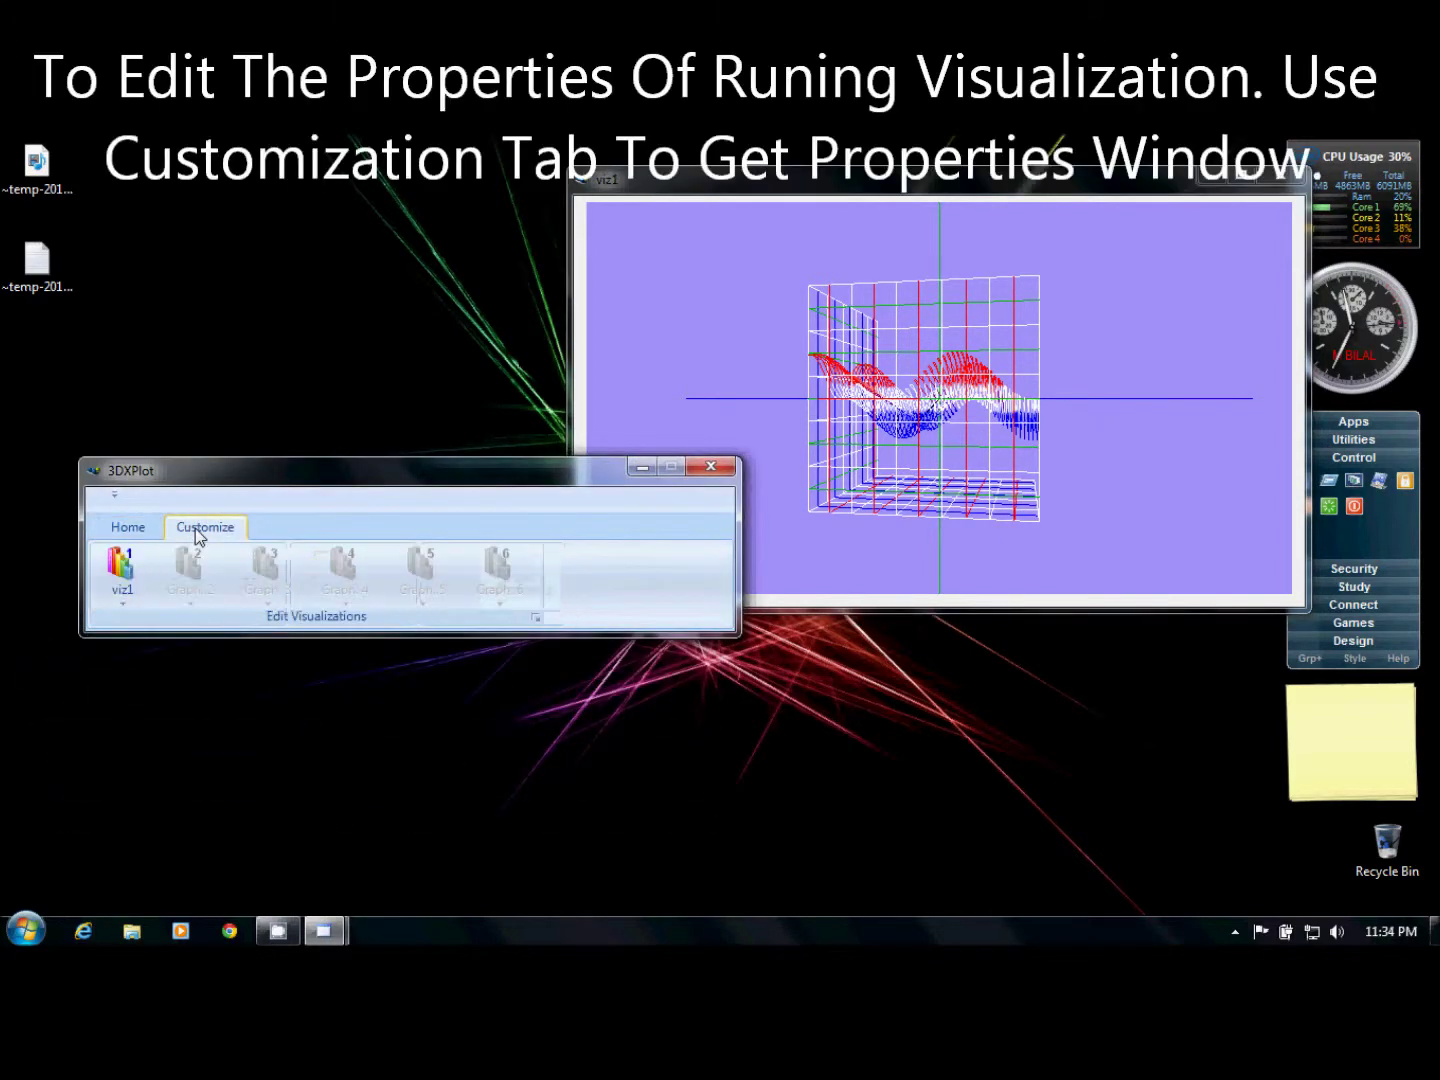
{"action": "left_click", "coordinate": [121, 570]}
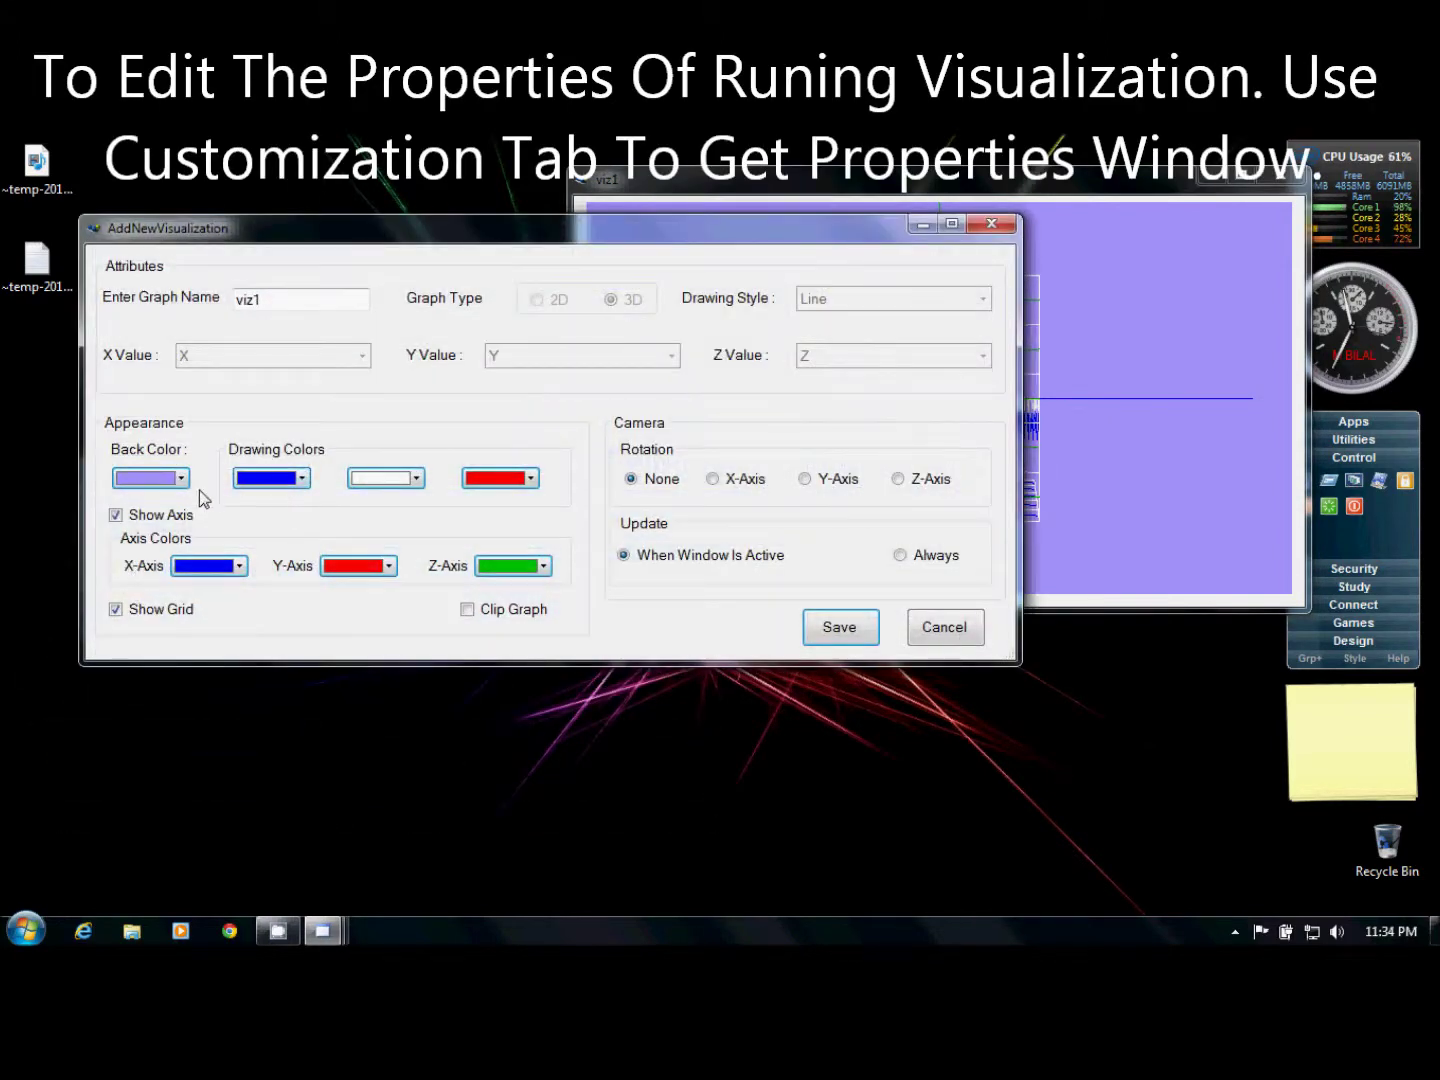
{"action": "left_click", "coordinate": [184, 483]}
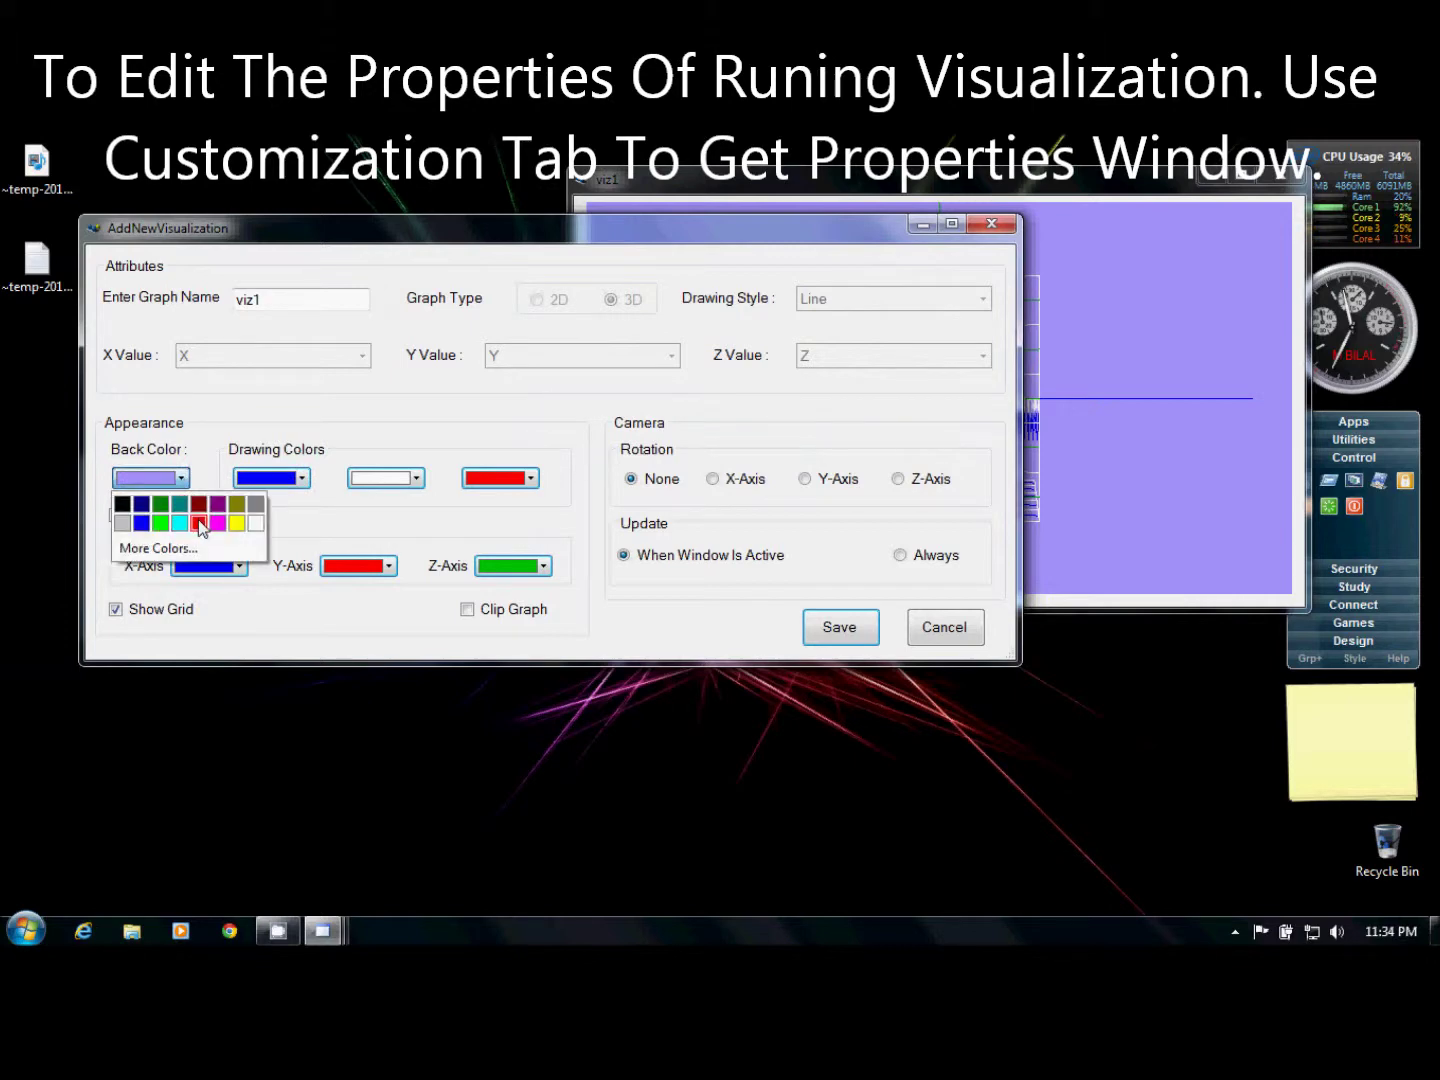
{"action": "left_click", "coordinate": [121, 504]}
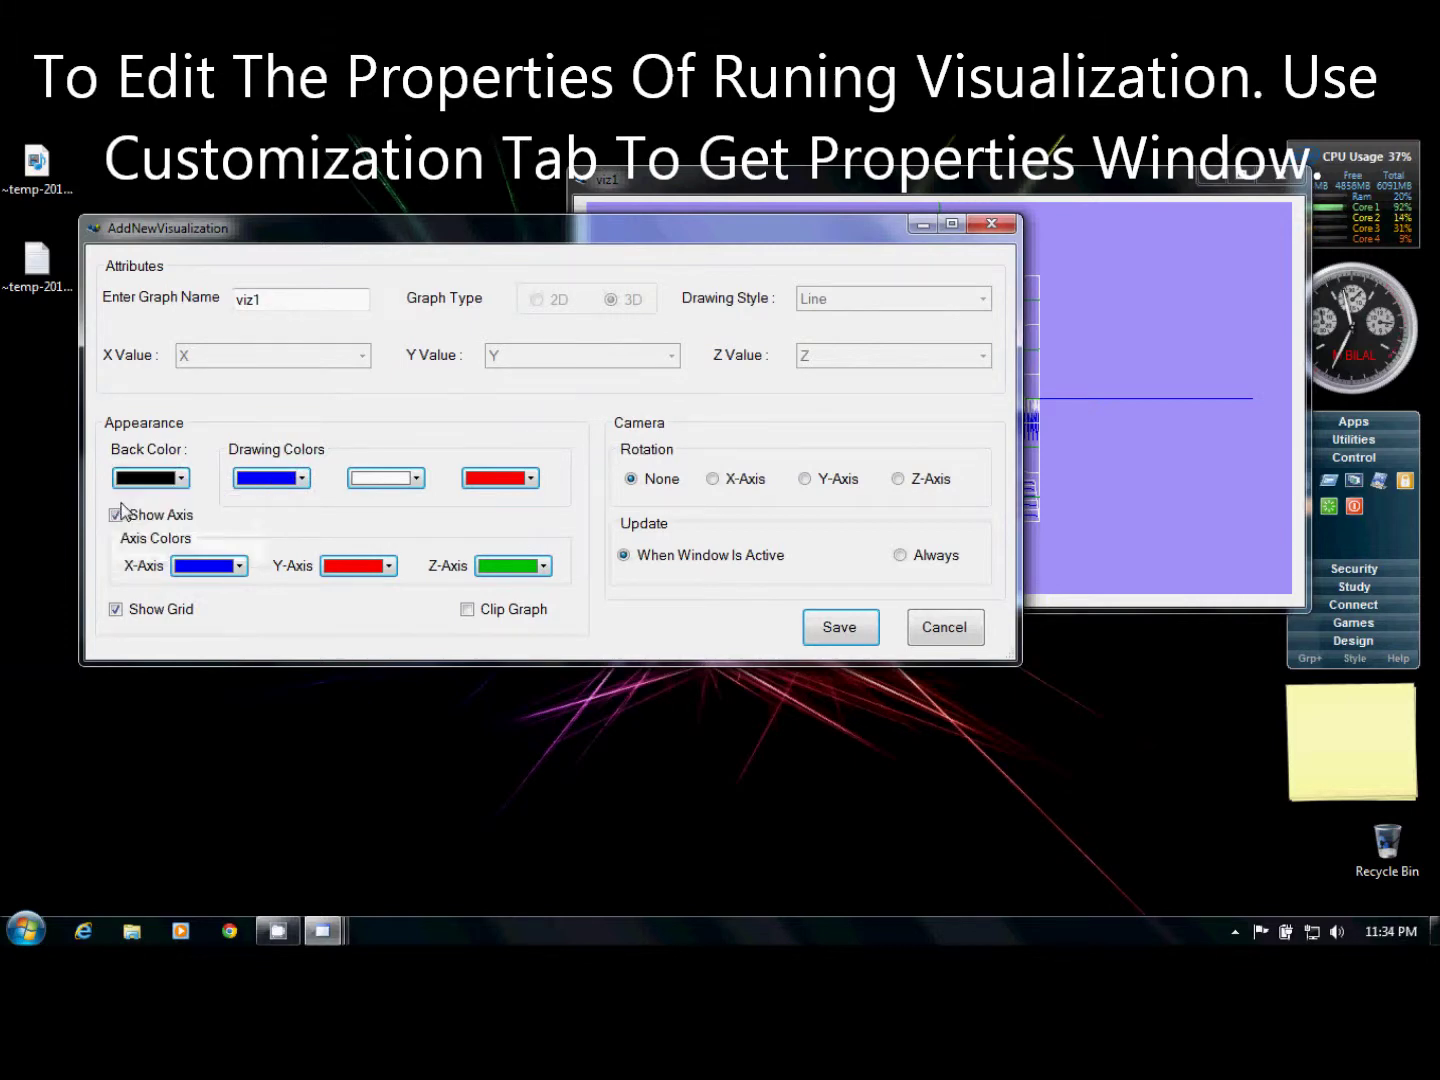
{"action": "left_click", "coordinate": [856, 637]}
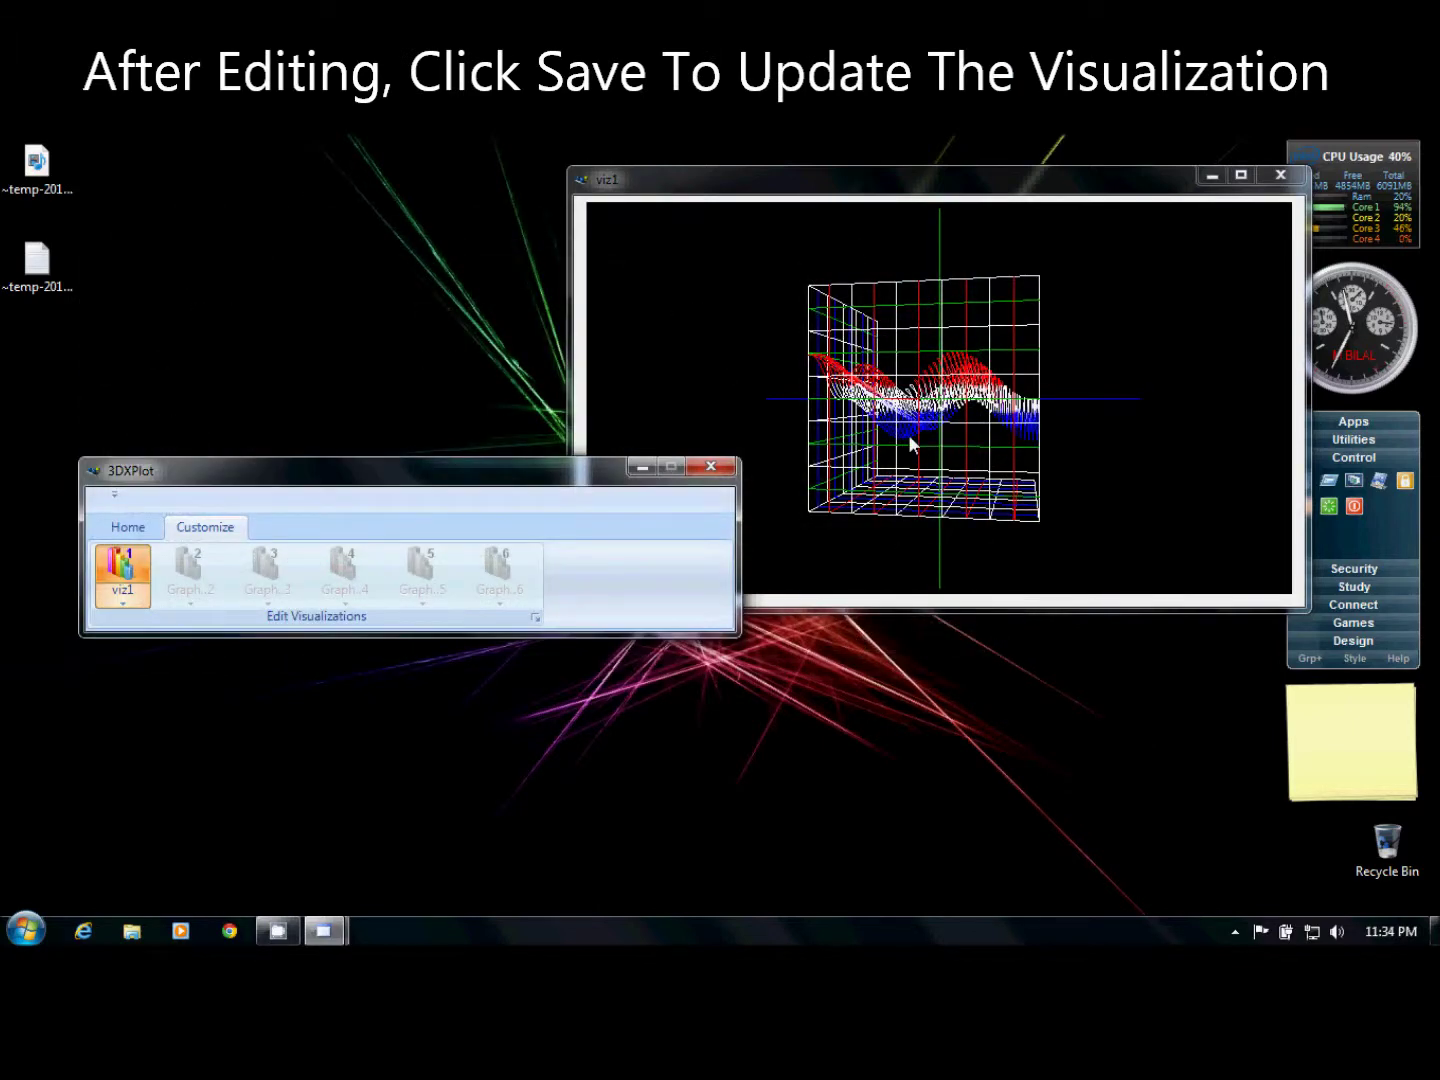
Hide the grid of viz1 through its properties and save the change
{"action": "left_click", "coordinate": [125, 559]}
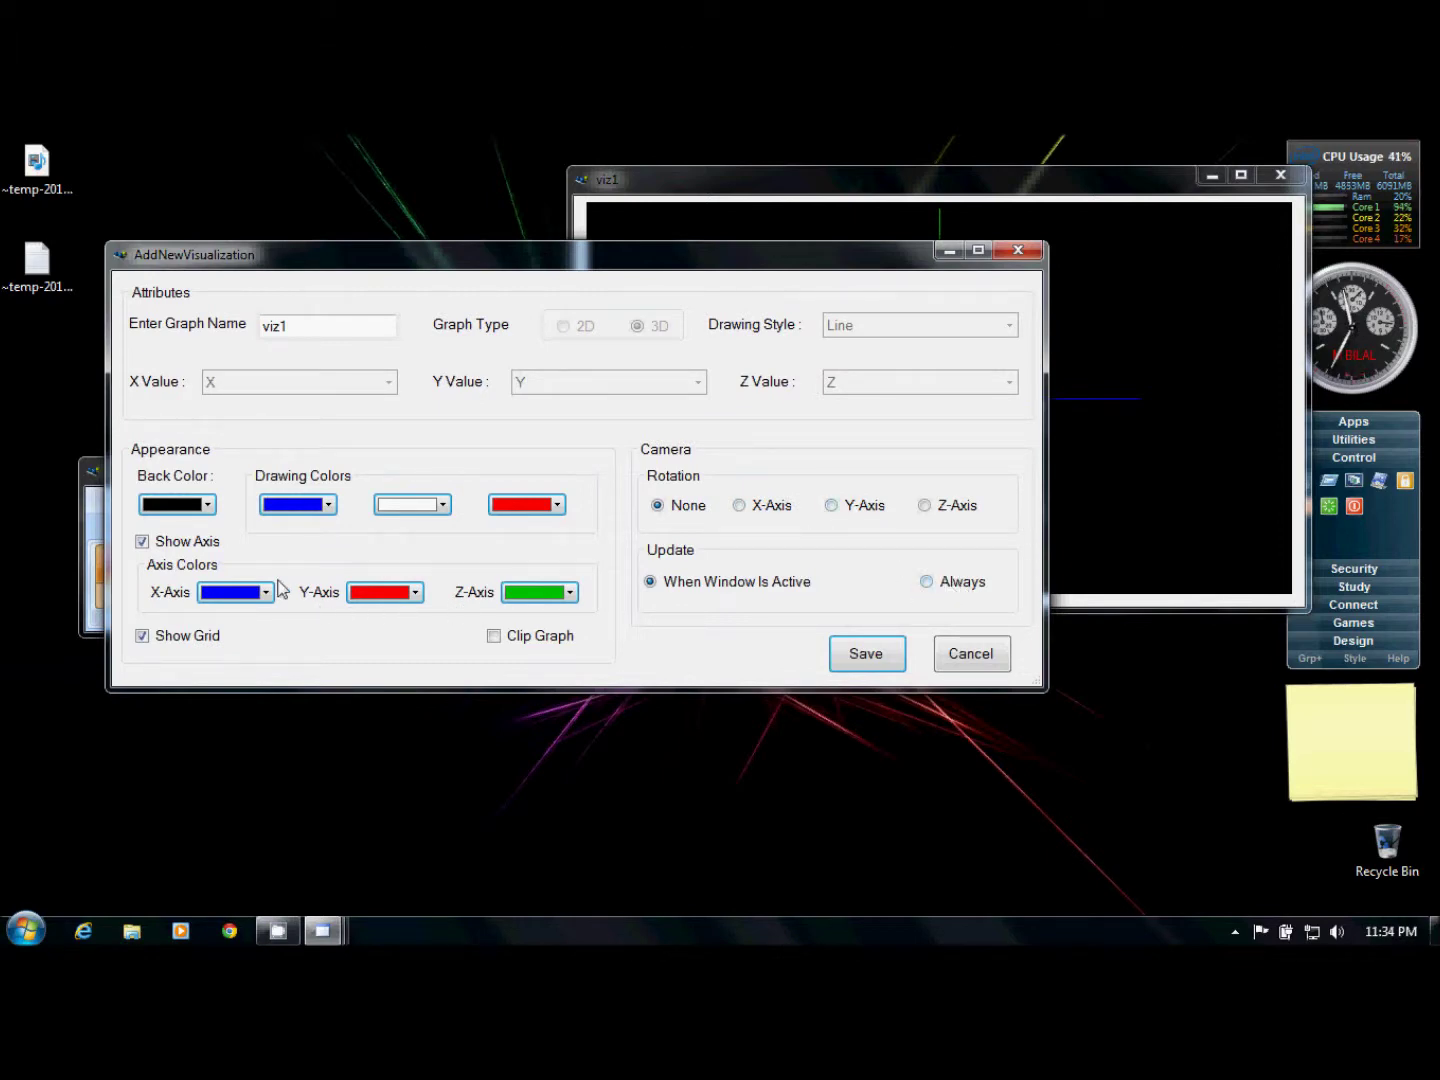
{"action": "left_click", "coordinate": [159, 637]}
{"action": "left_click", "coordinate": [866, 653]}
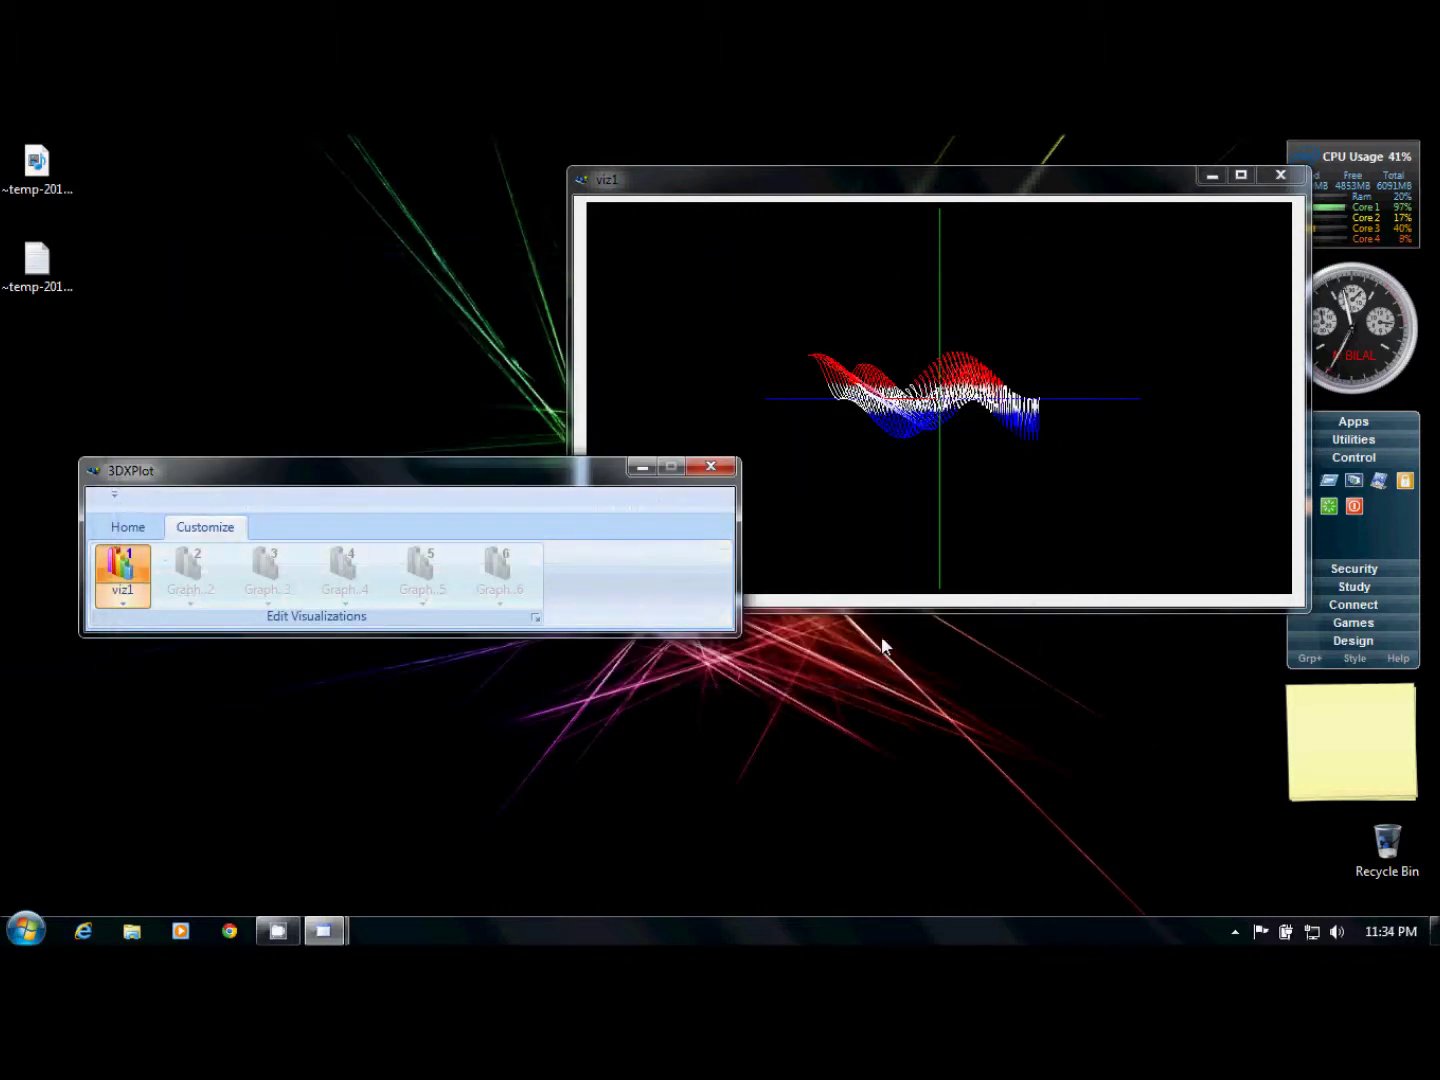
Turn the grid of viz1 back on through its properties and save the change
{"action": "left_click", "coordinate": [140, 590]}
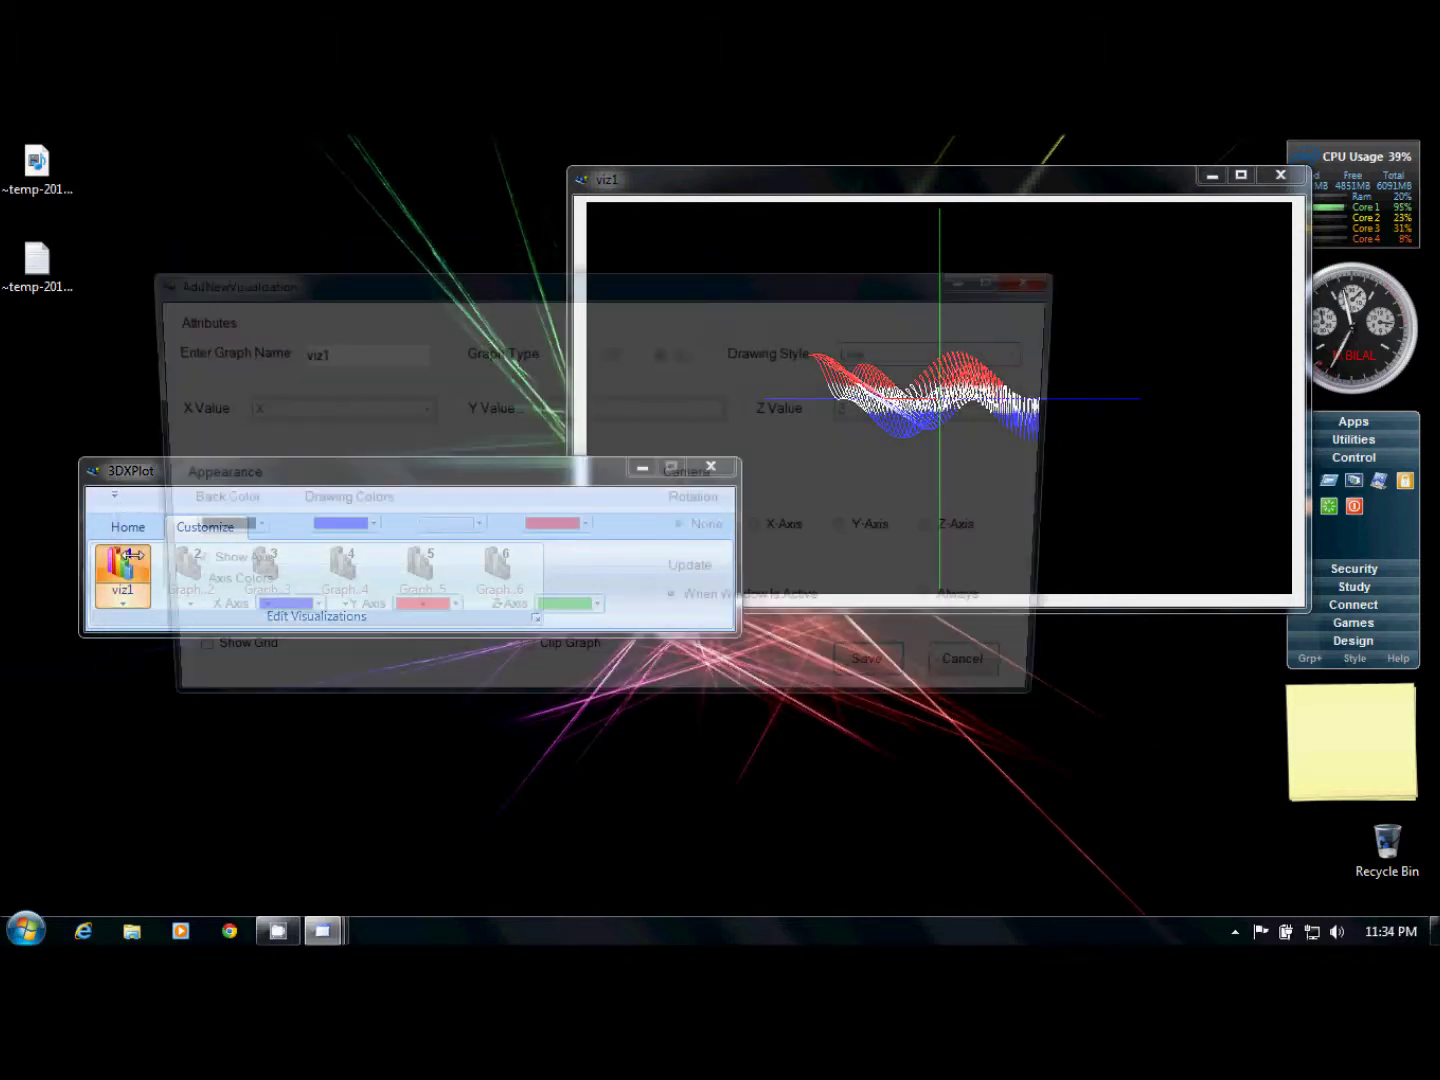
{"action": "left_click_drag", "start_coordinate": [712, 300], "coordinate": [759, 514]}
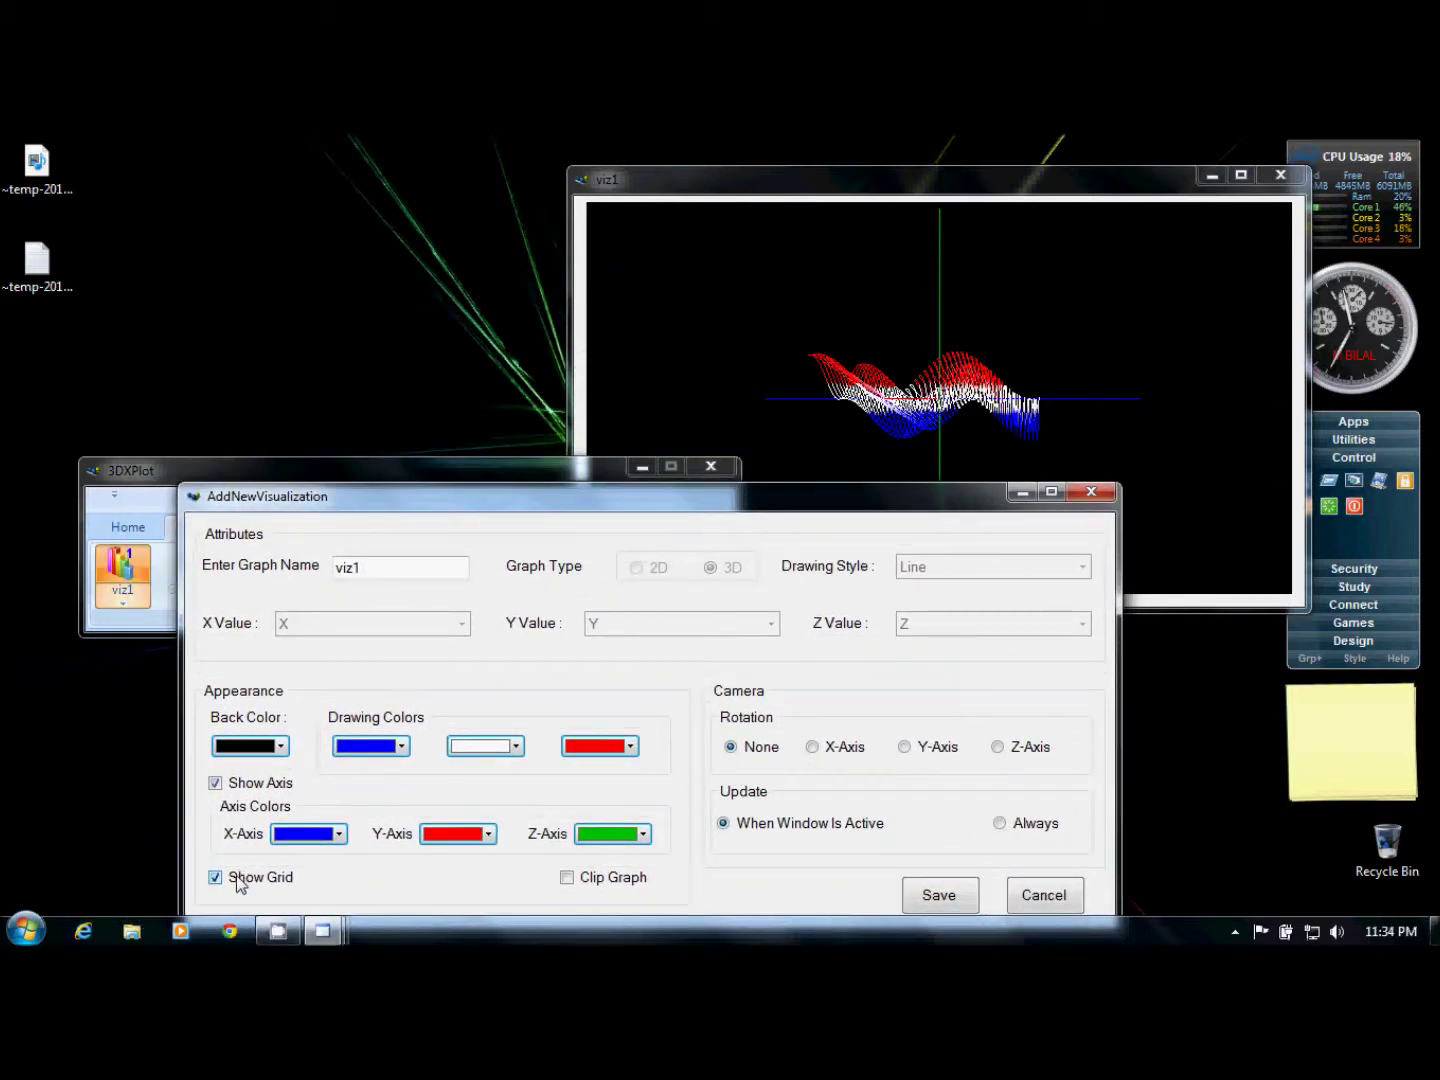
{"action": "left_click", "coordinate": [940, 893]}
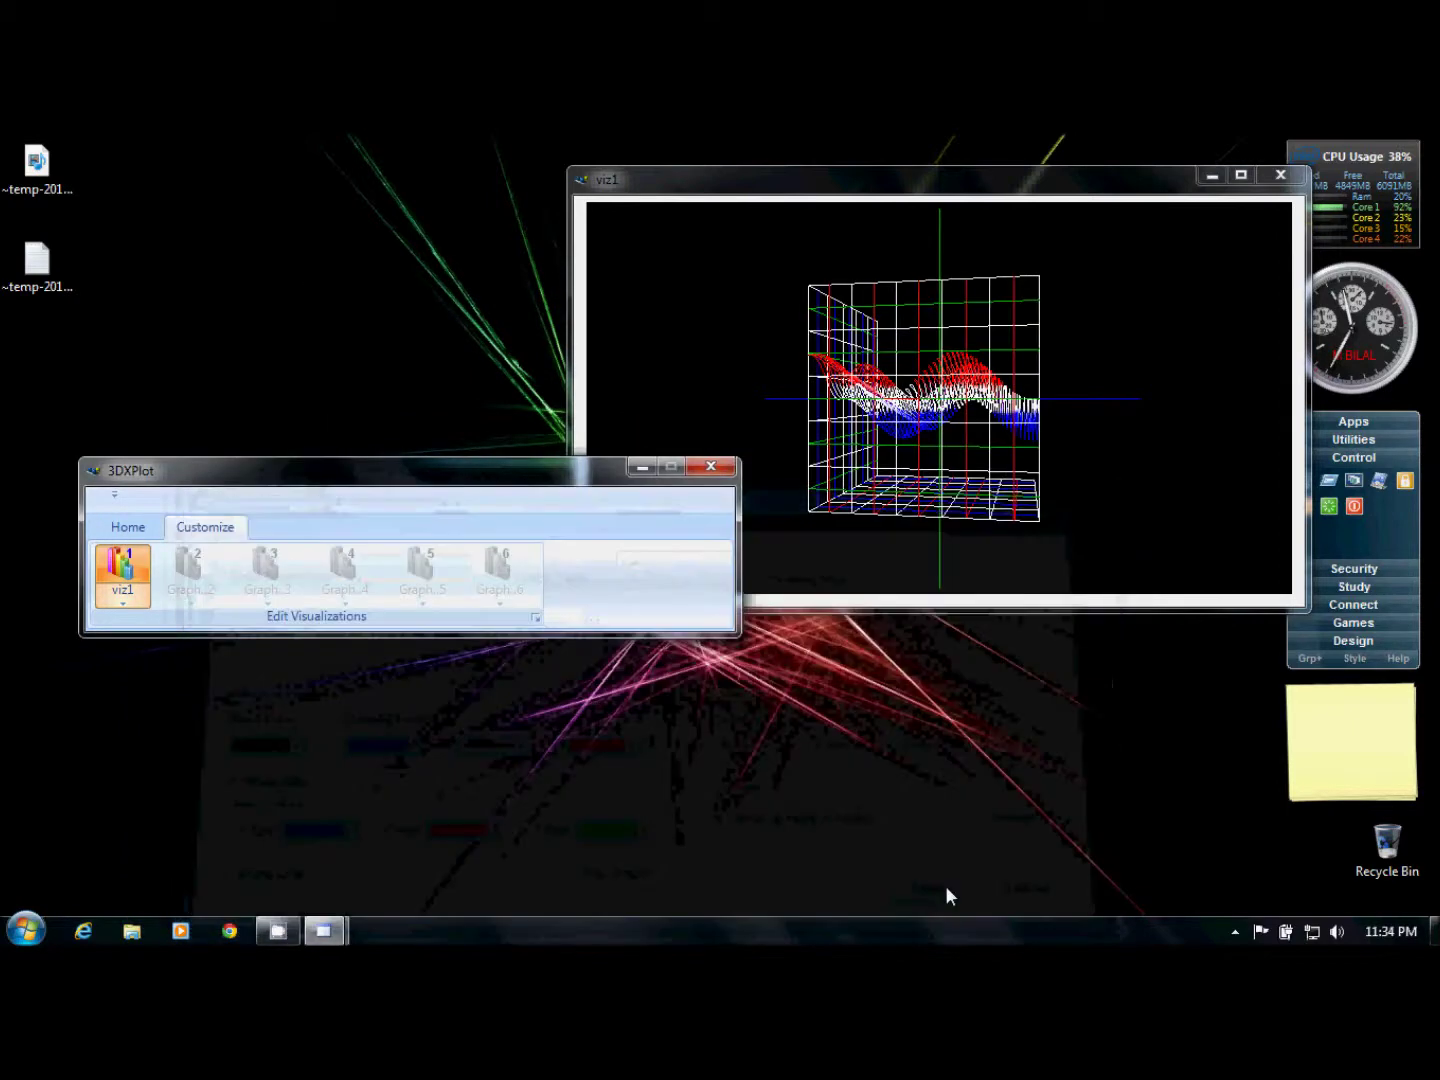
Rearrange the viz1 and 3DXPlot windows so they stand side by side without overlapping
{"action": "left_click", "coordinate": [128, 527]}
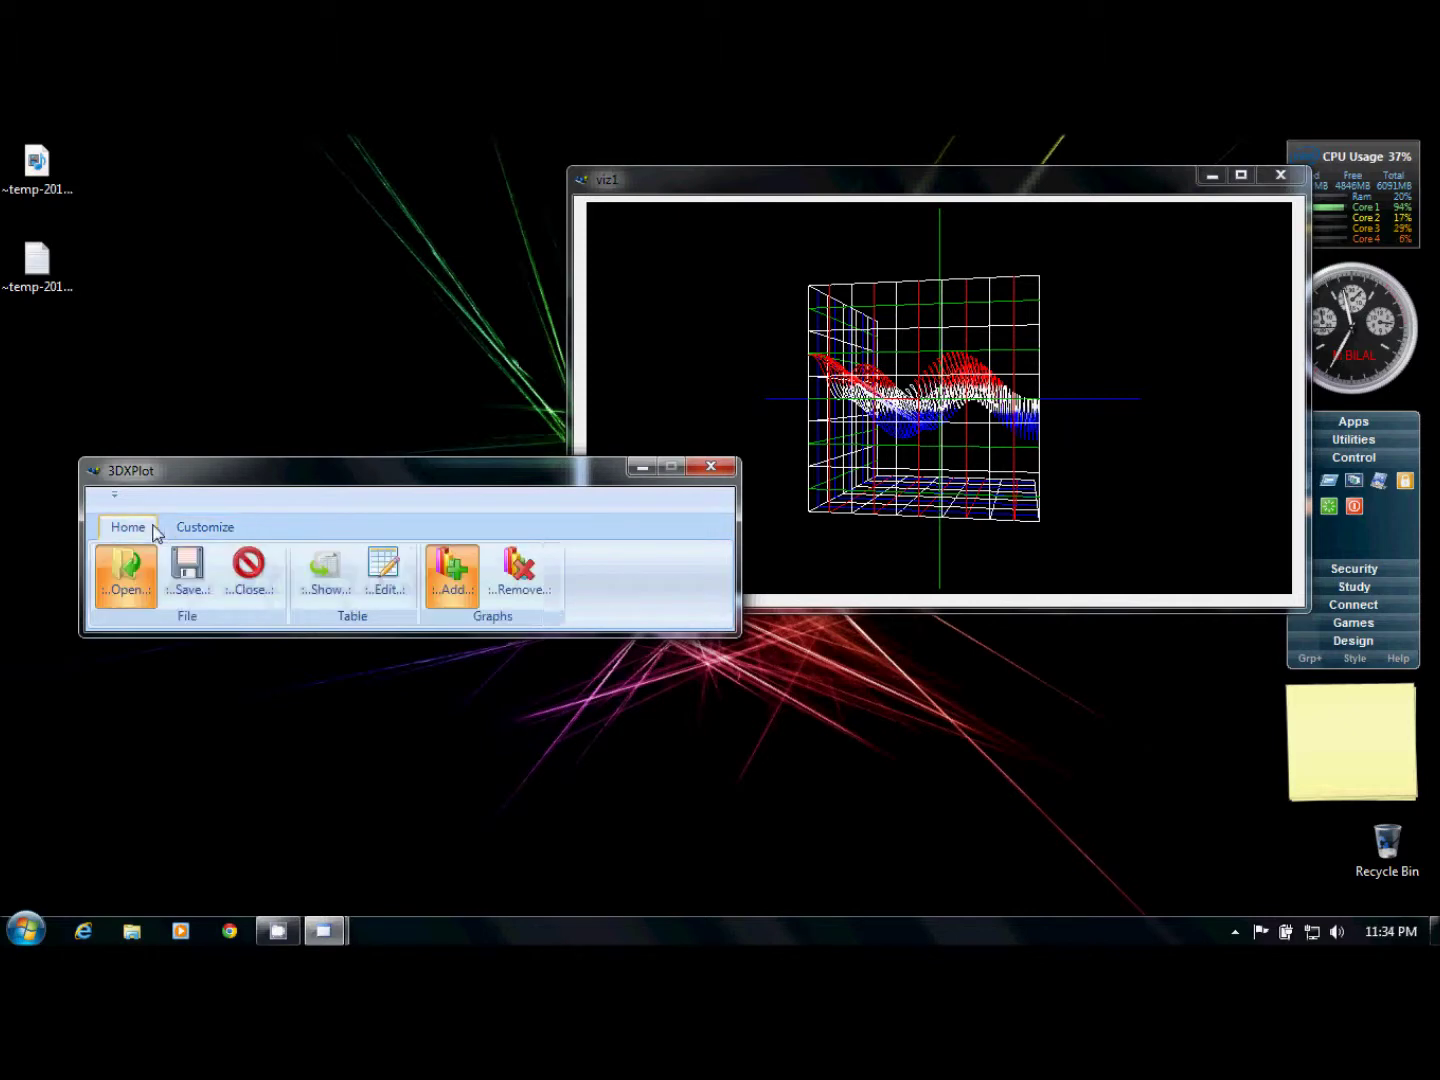
{"action": "left_click_drag", "start_coordinate": [832, 183], "coordinate": [948, 158]}
{"action": "left_click_drag", "start_coordinate": [406, 464], "coordinate": [331, 321]}
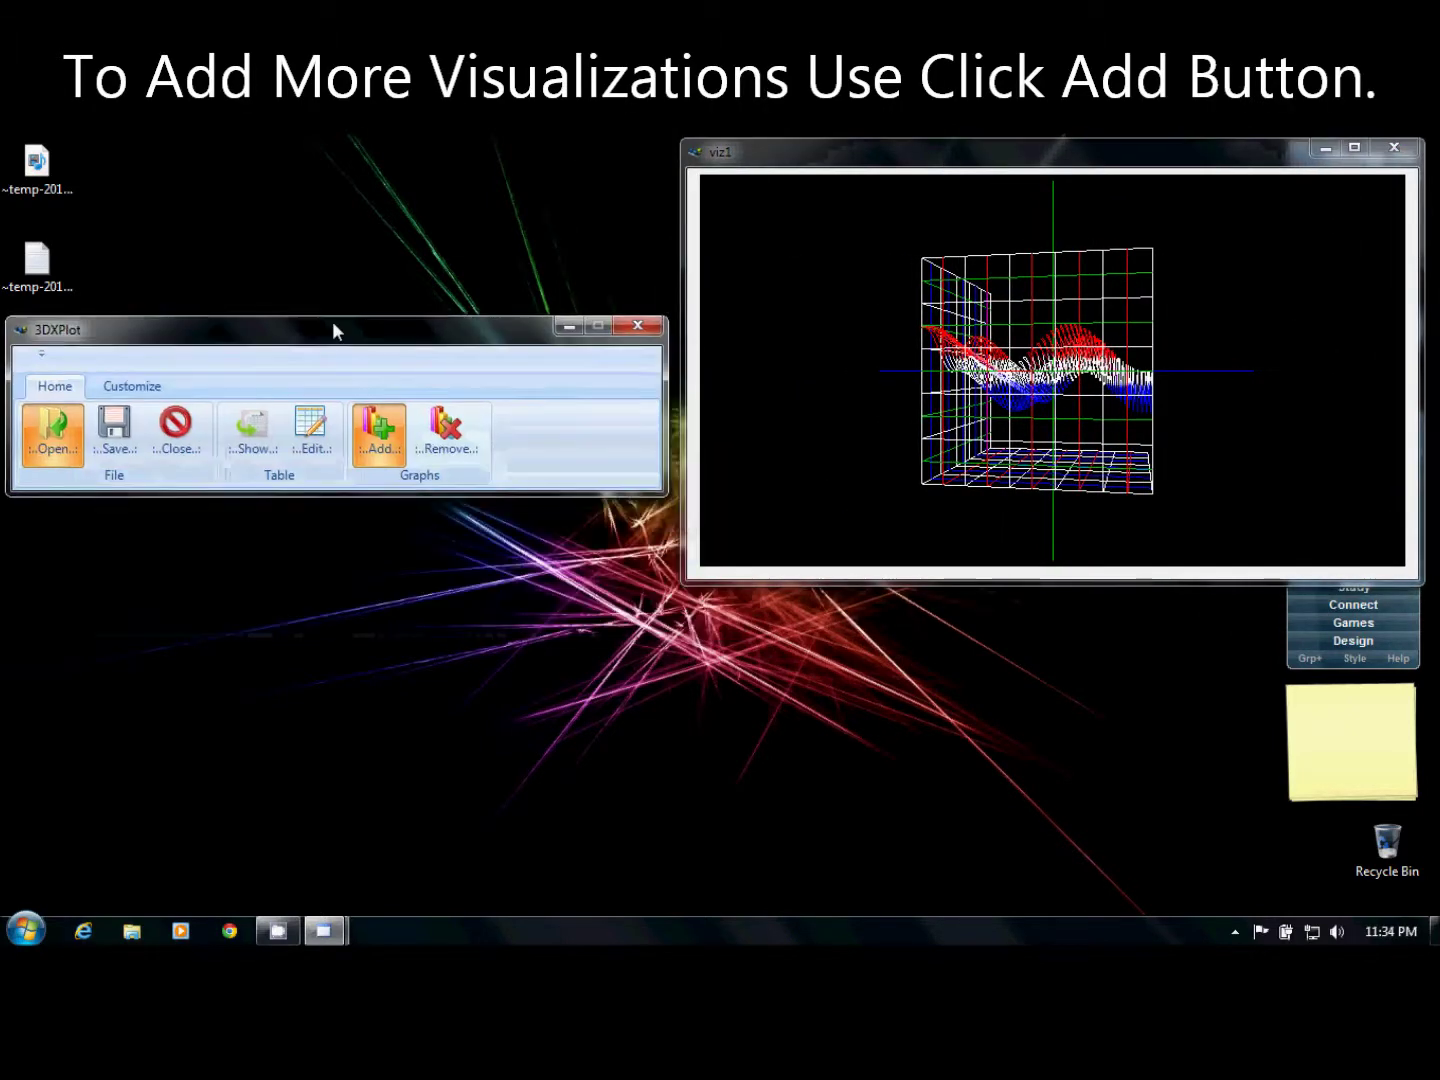
Add a new visualization and name it viz2
{"action": "left_click", "coordinate": [376, 434]}
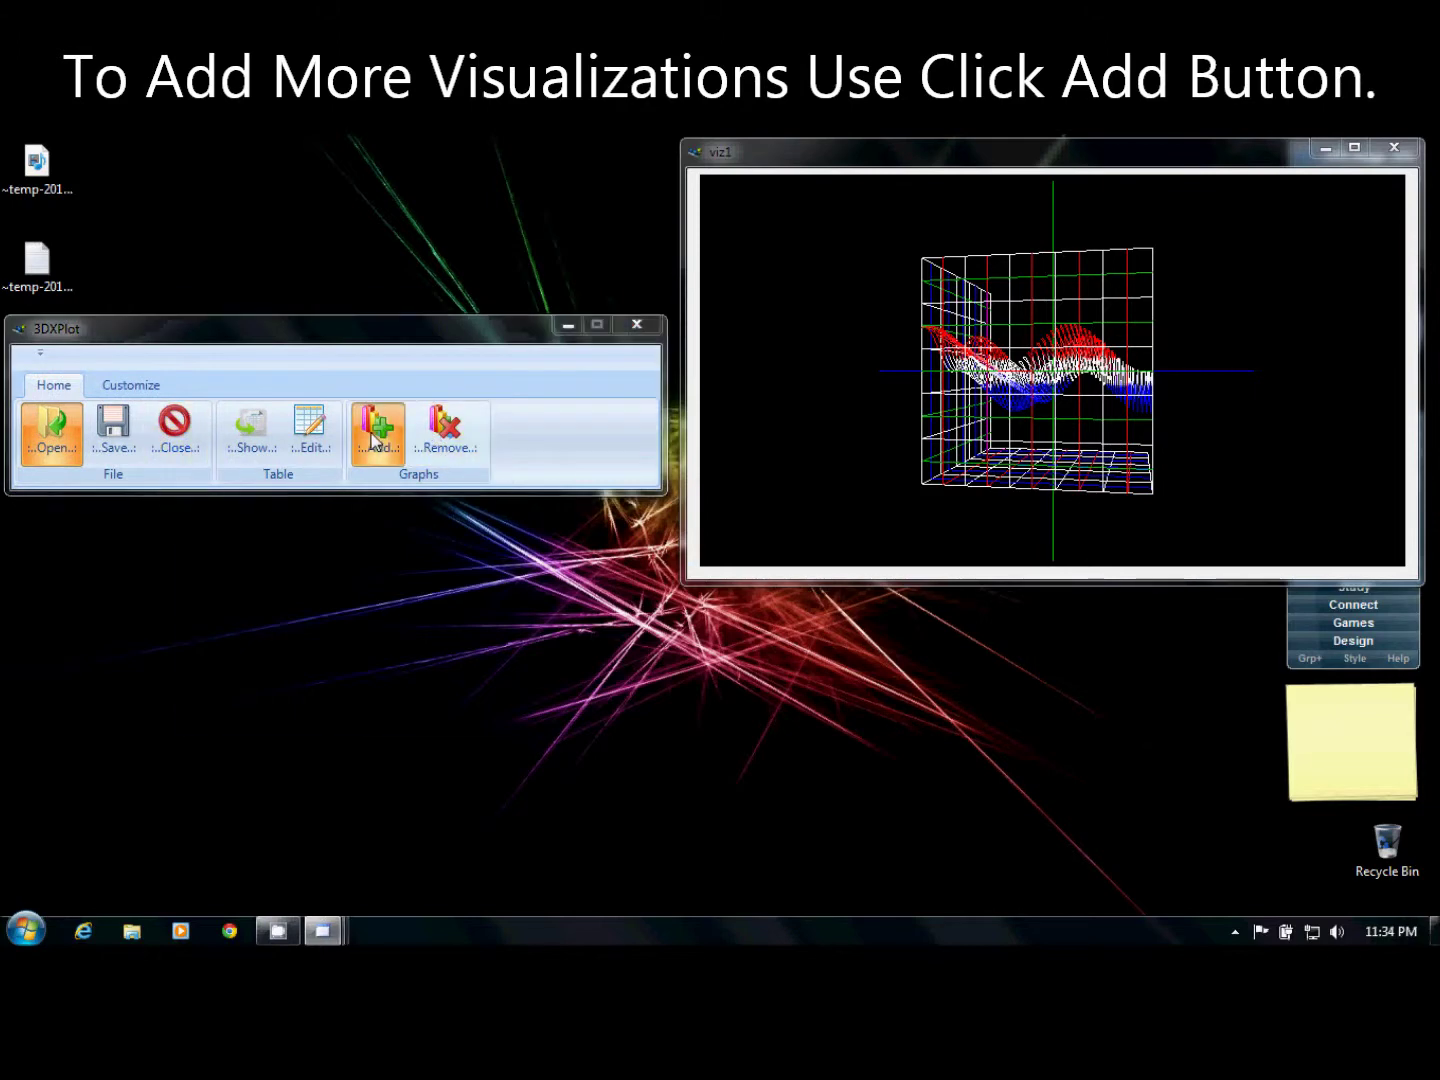
{"action": "left_click", "coordinate": [381, 384]}
{"action": "type", "text": "viz2"}
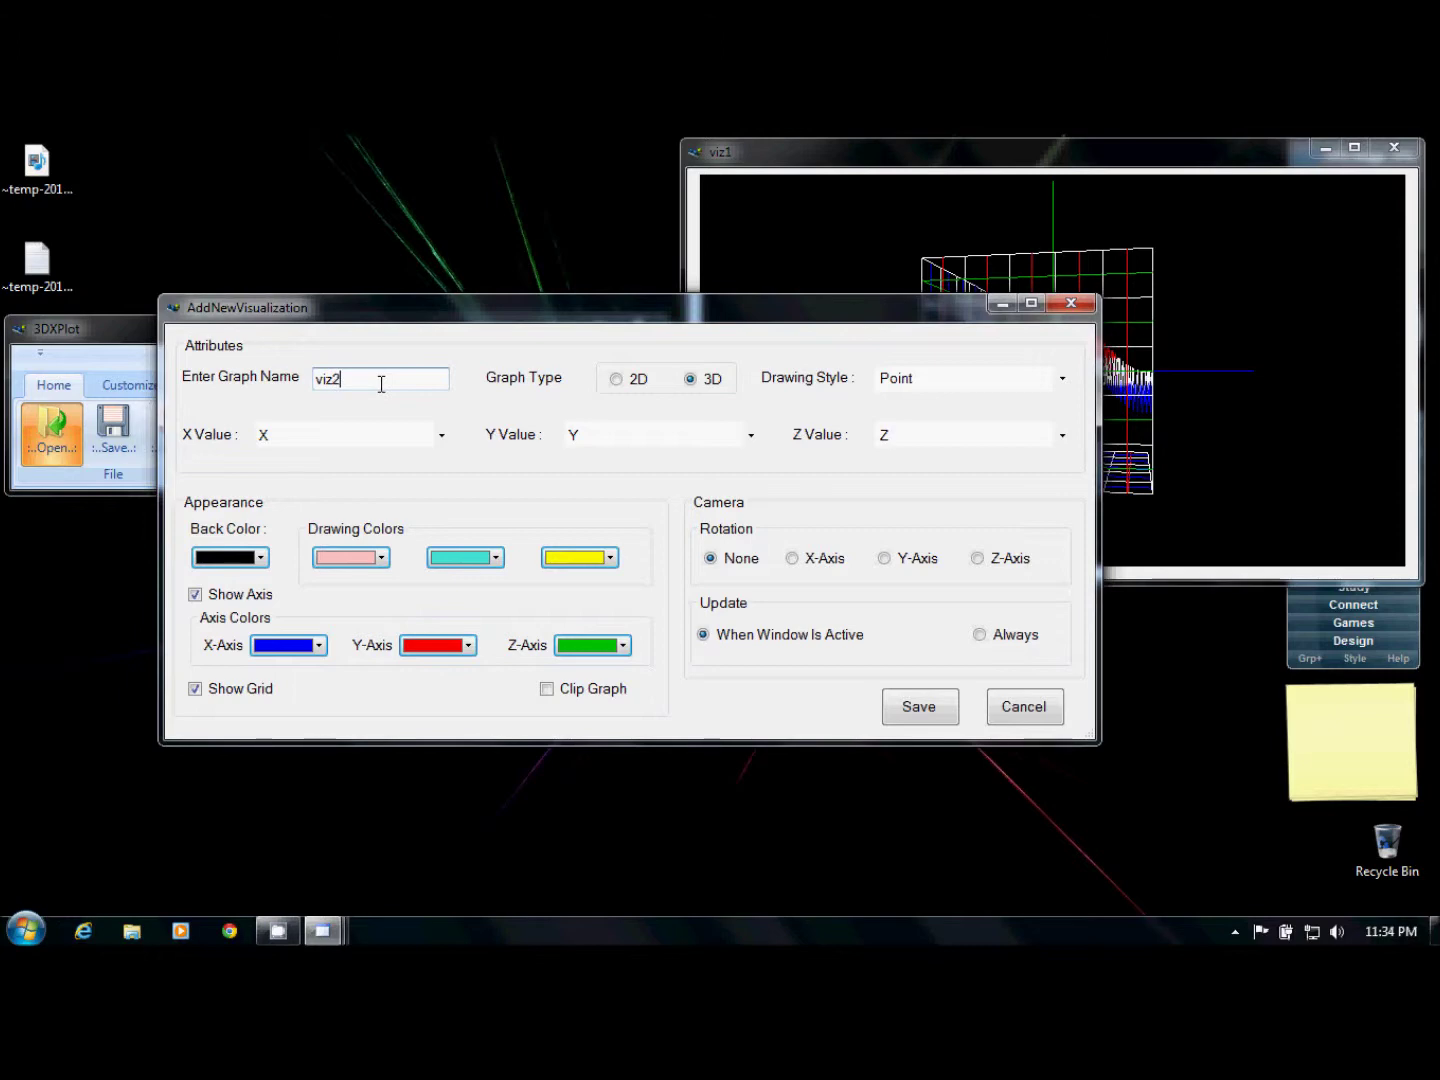
Assign the columns X1, Y1 and Z1 to the X, Y and Z values of viz2
{"action": "left_click", "coordinate": [377, 428]}
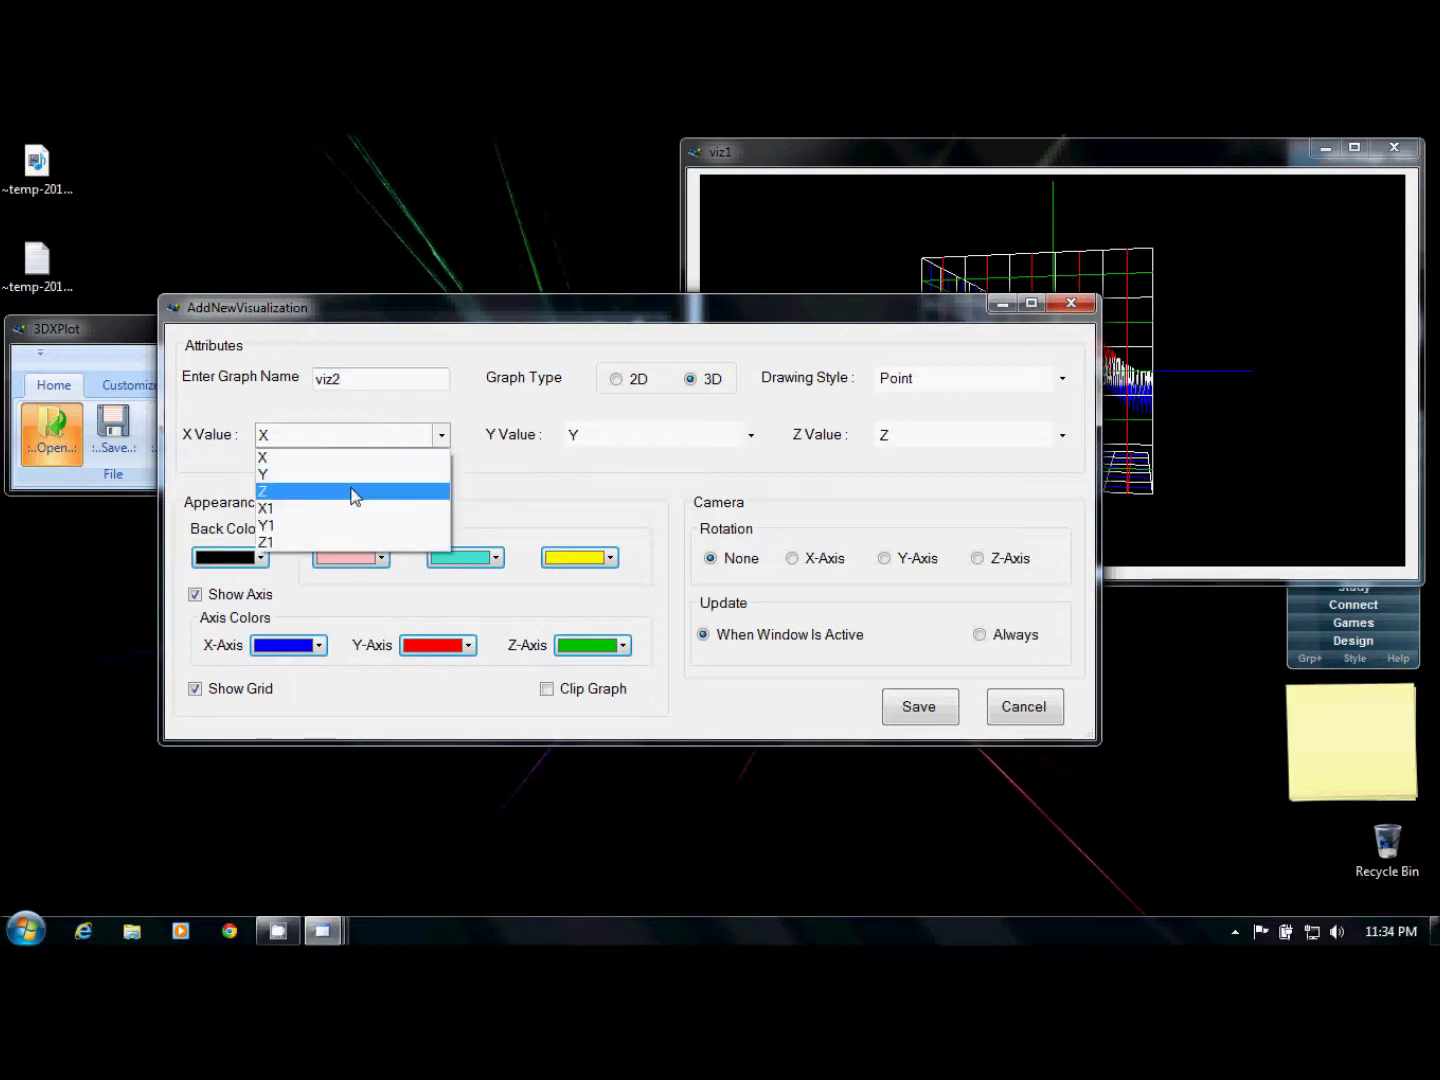
{"action": "left_click", "coordinate": [348, 508]}
{"action": "left_click", "coordinate": [399, 438]}
{"action": "left_click", "coordinate": [389, 460]}
{"action": "left_click", "coordinate": [401, 440]}
{"action": "left_click", "coordinate": [377, 514]}
{"action": "left_click", "coordinate": [628, 445]}
{"action": "left_click", "coordinate": [628, 445]}
{"action": "left_click", "coordinate": [626, 501]}
{"action": "left_click", "coordinate": [890, 438]}
{"action": "left_click", "coordinate": [895, 509]}
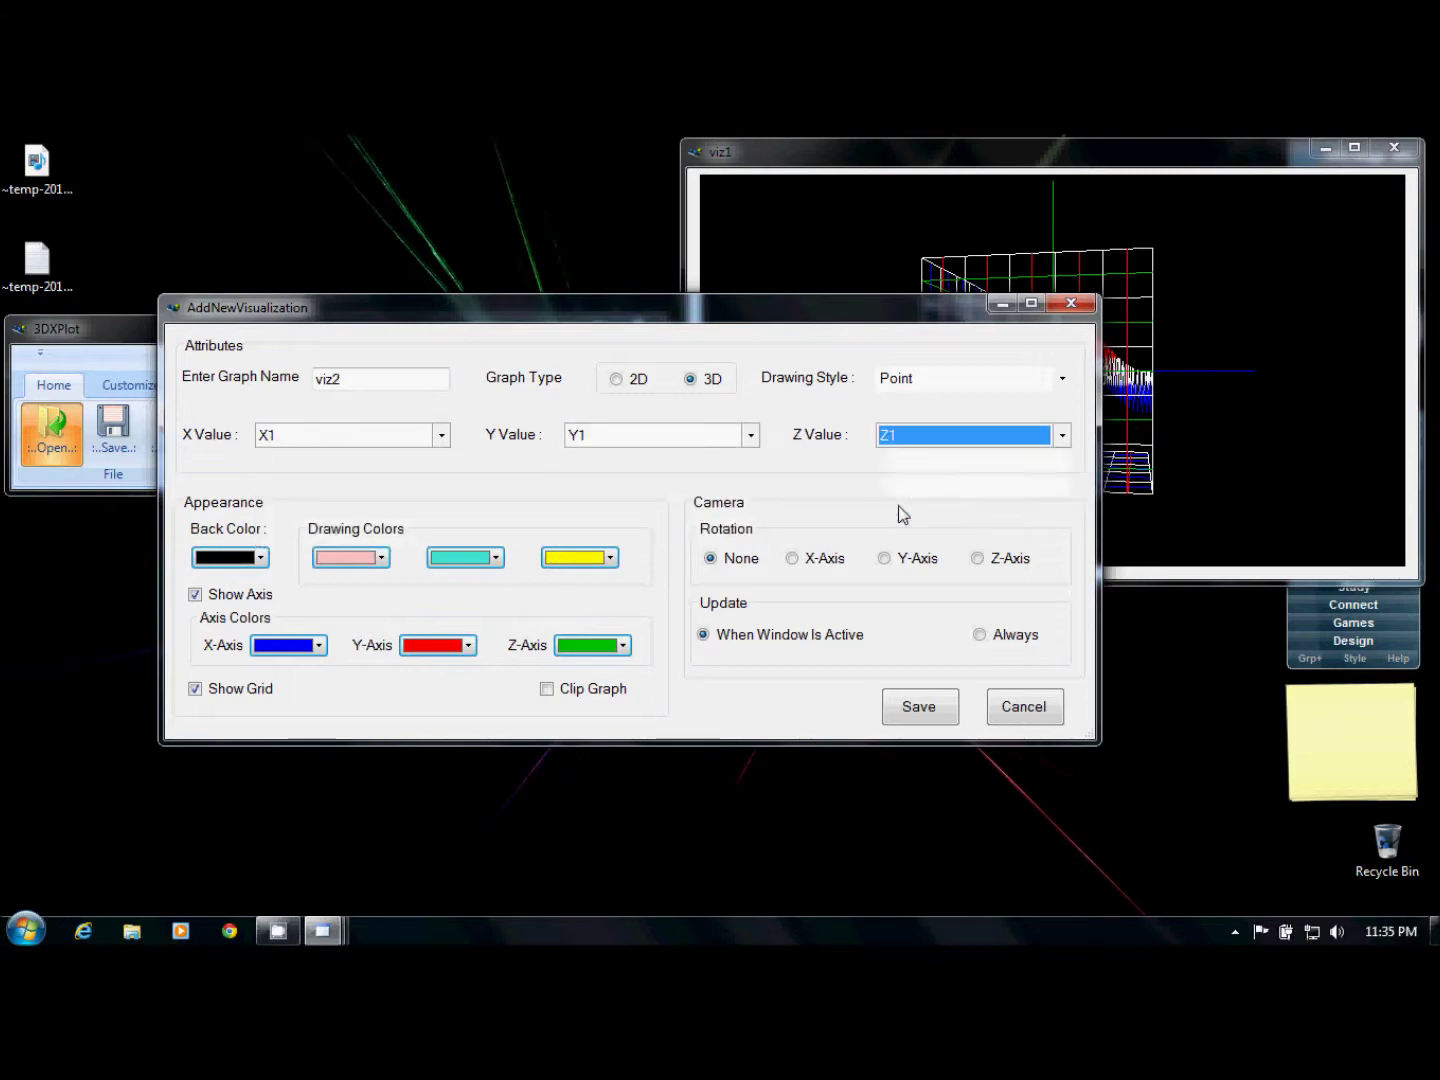
Give viz2 the Line drawing style and a bright green first drawing color, then save it and place its window below viz1
{"action": "left_click", "coordinate": [923, 383]}
{"action": "left_click", "coordinate": [932, 417]}
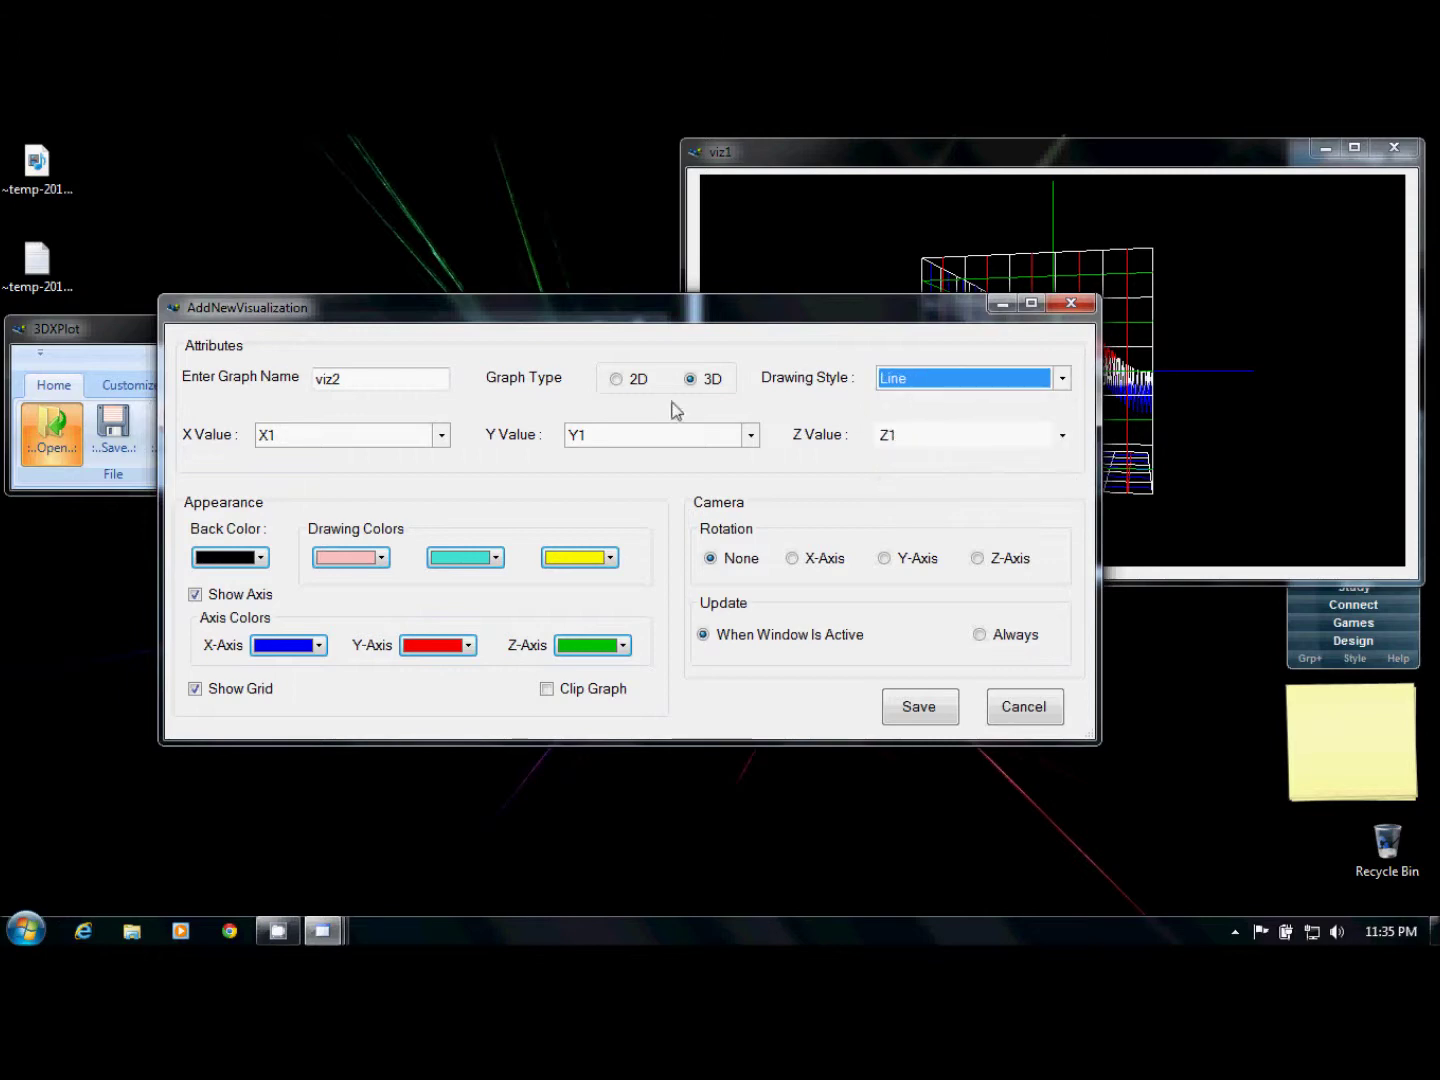
{"action": "left_click", "coordinate": [381, 558]}
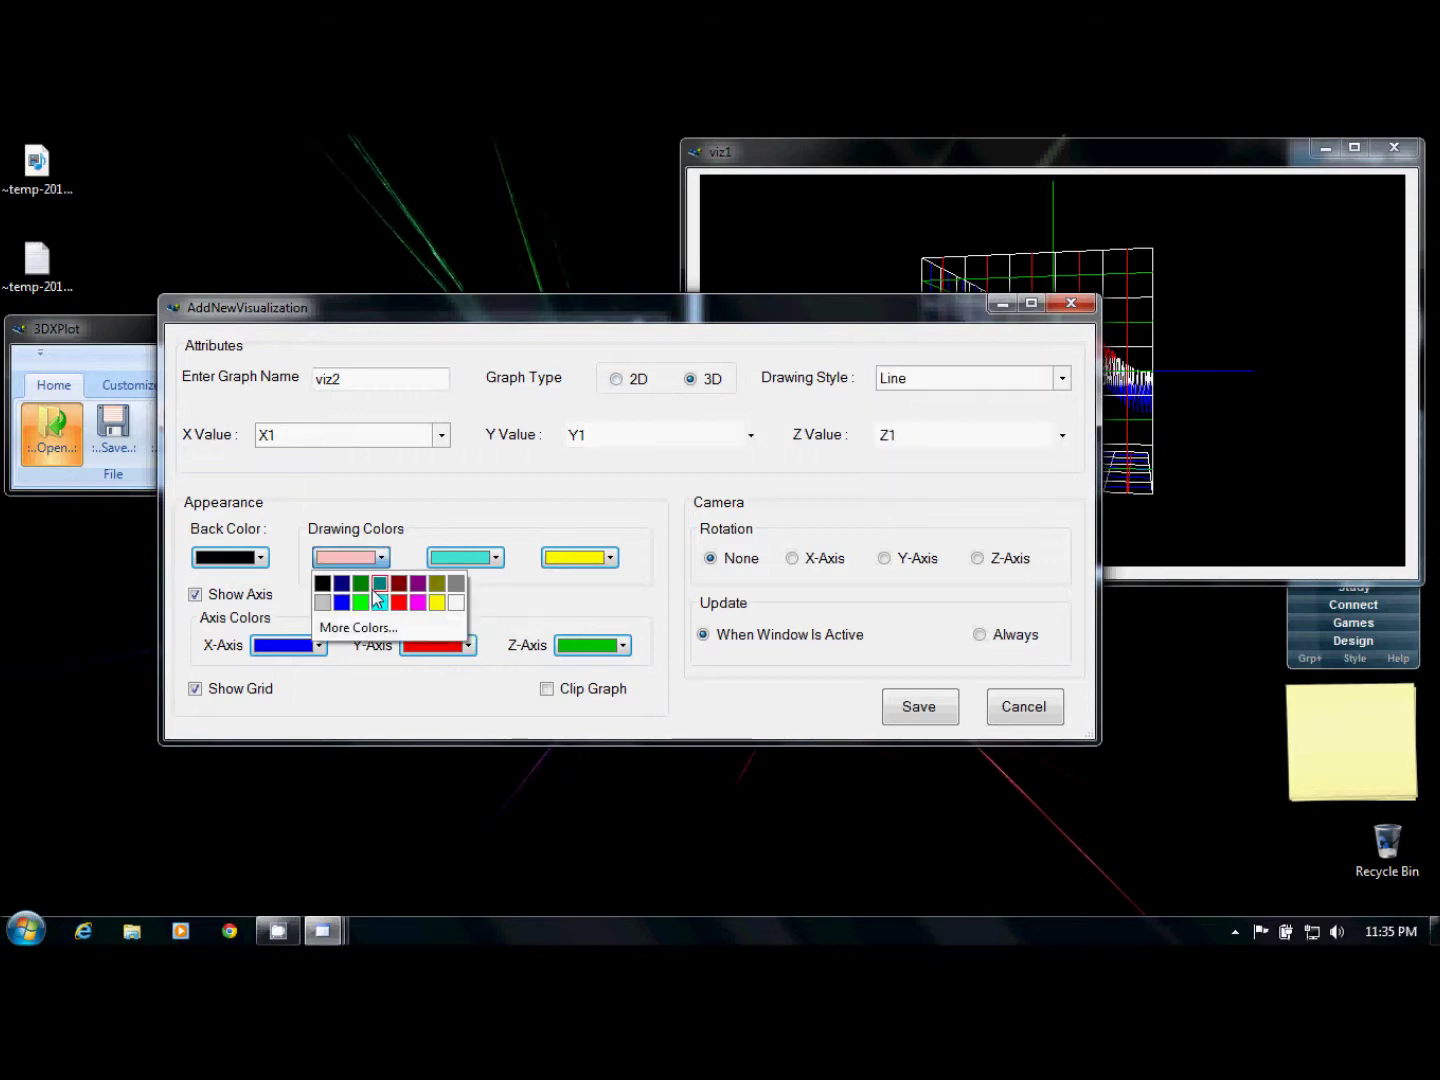
{"action": "left_click", "coordinate": [362, 604]}
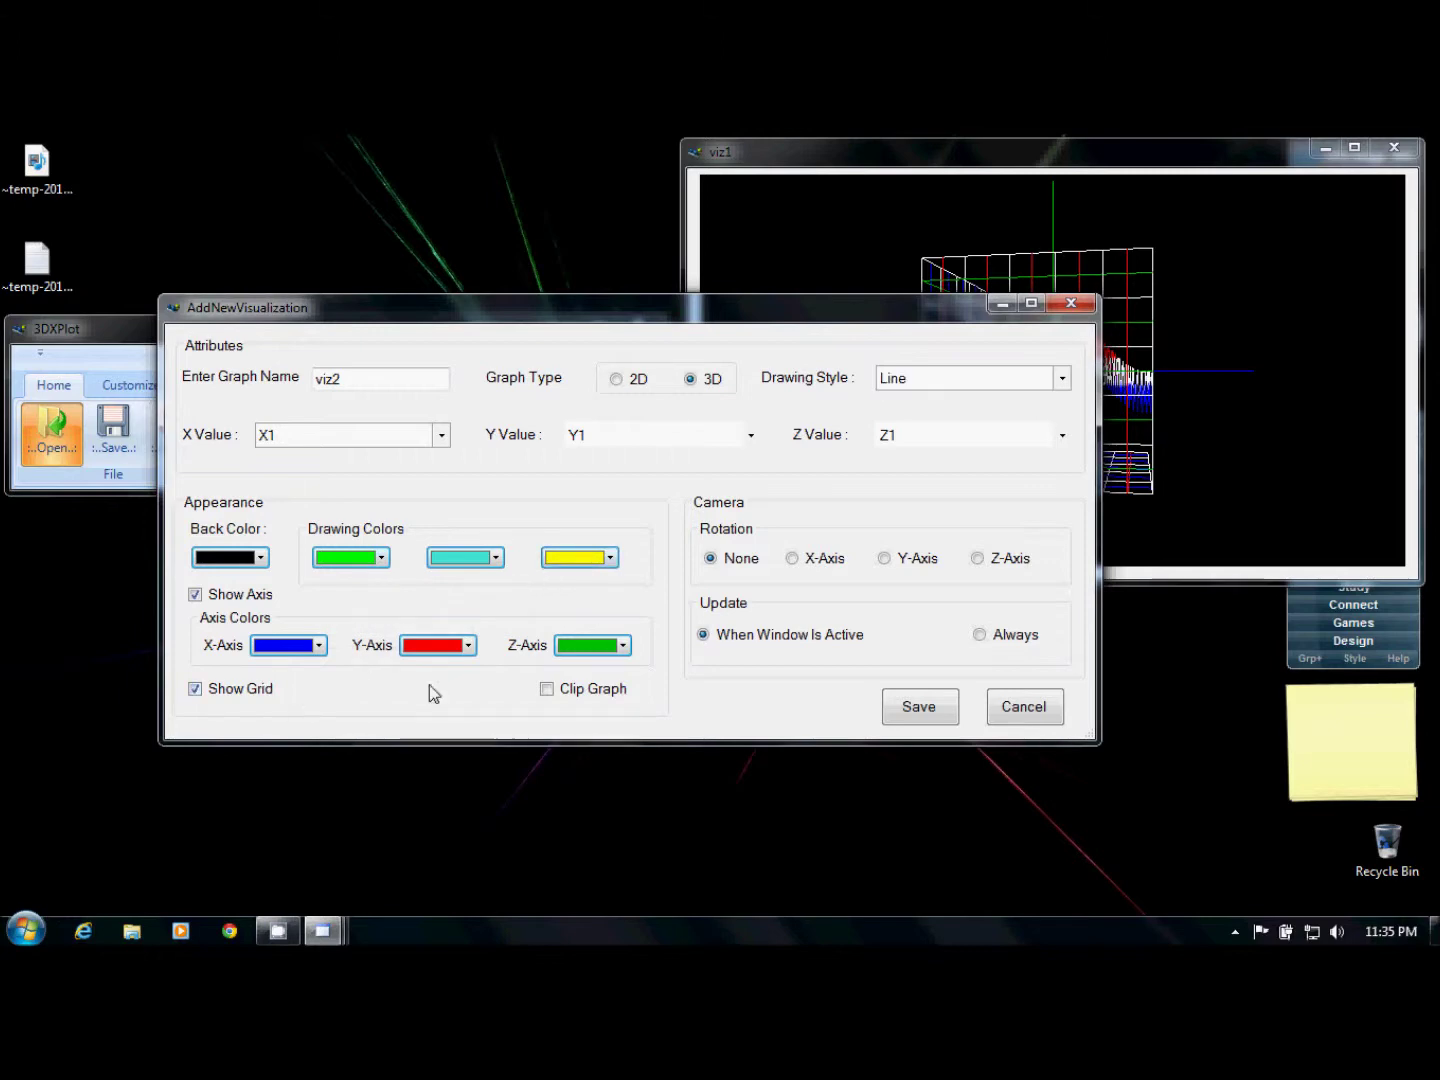
{"action": "left_click", "coordinate": [919, 707]}
{"action": "left_click_drag", "start_coordinate": [738, 348], "coordinate": [1241, 545]}
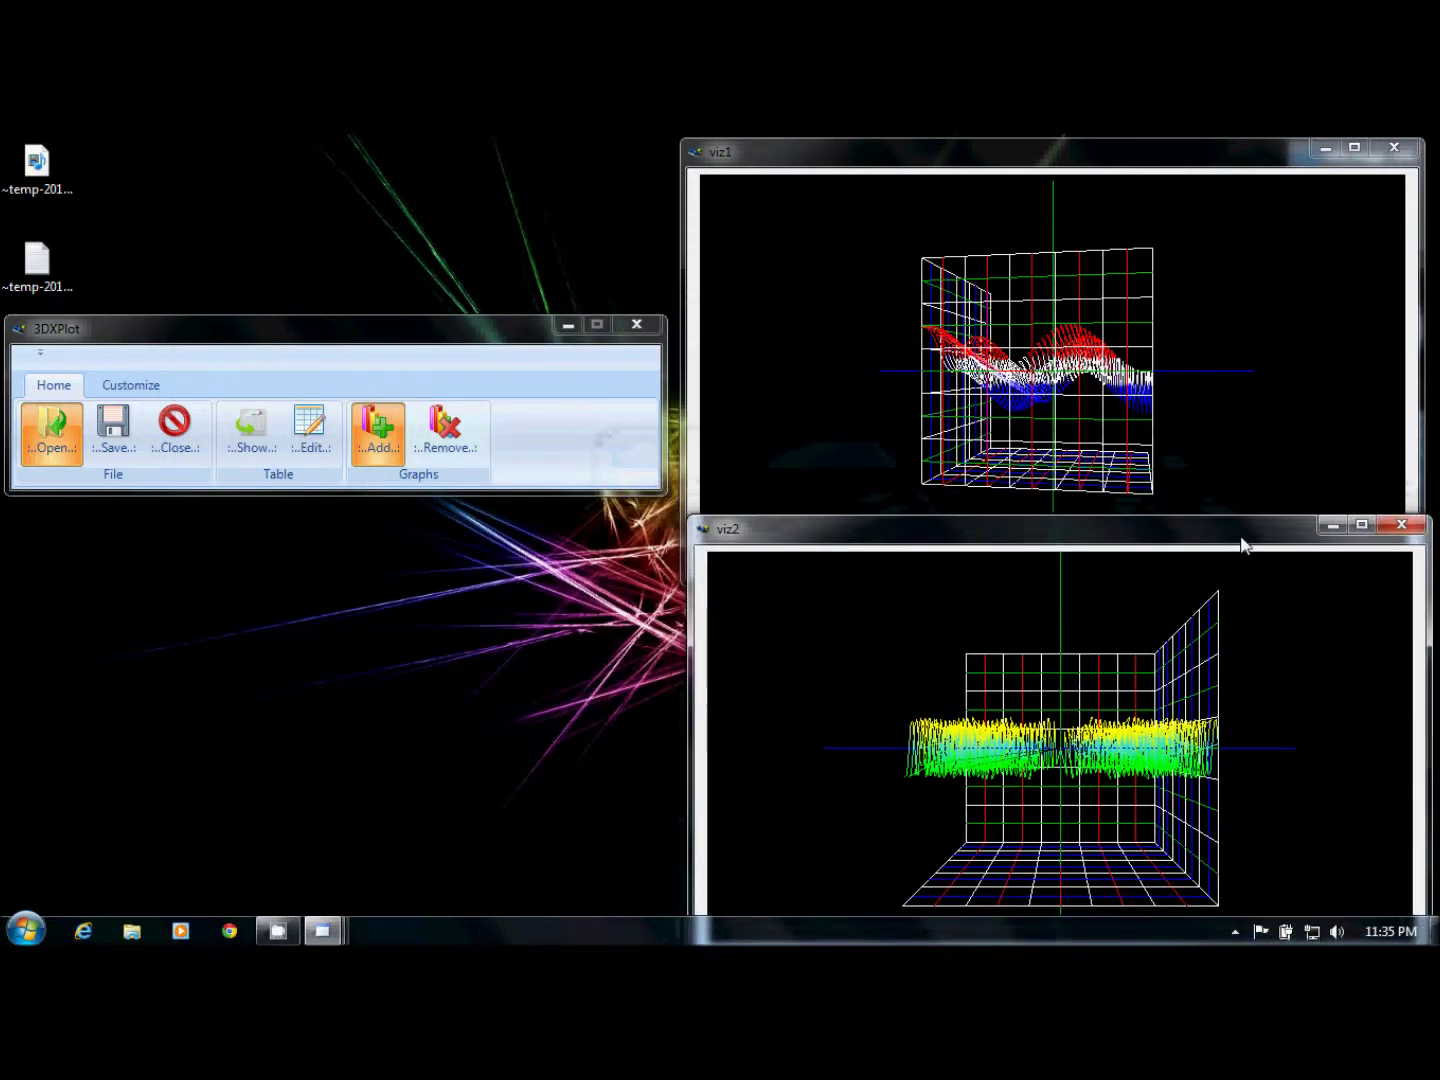
Change the first drawing color of viz2 to cyan and save the change
{"action": "left_click", "coordinate": [156, 384]}
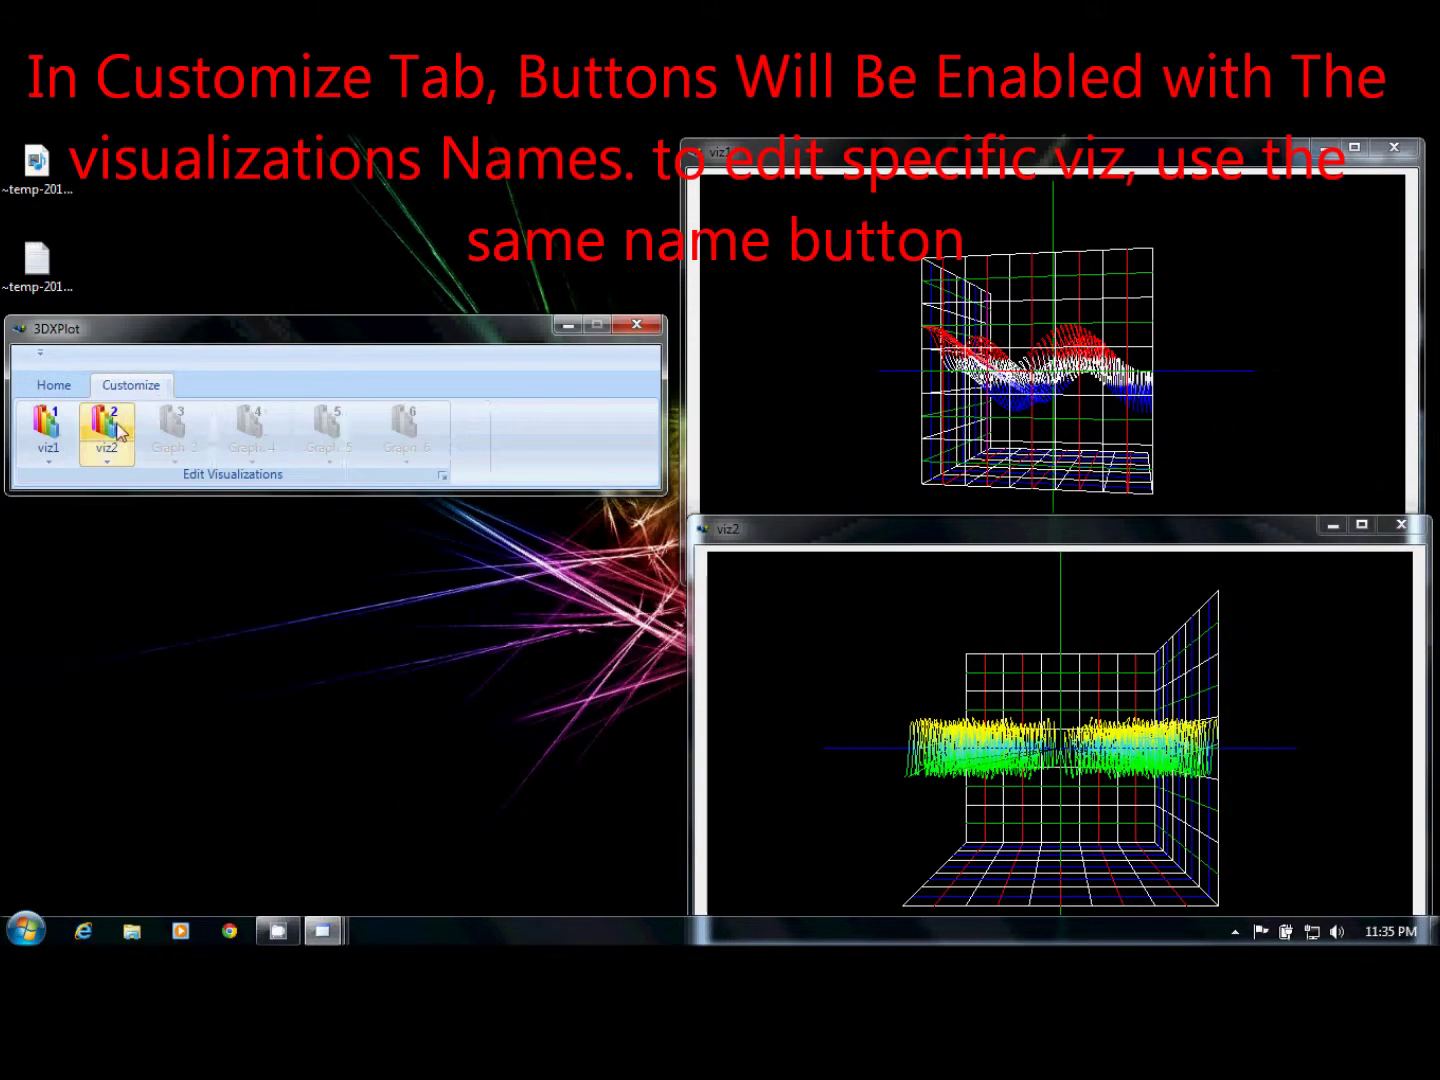
{"action": "left_click", "coordinate": [116, 428]}
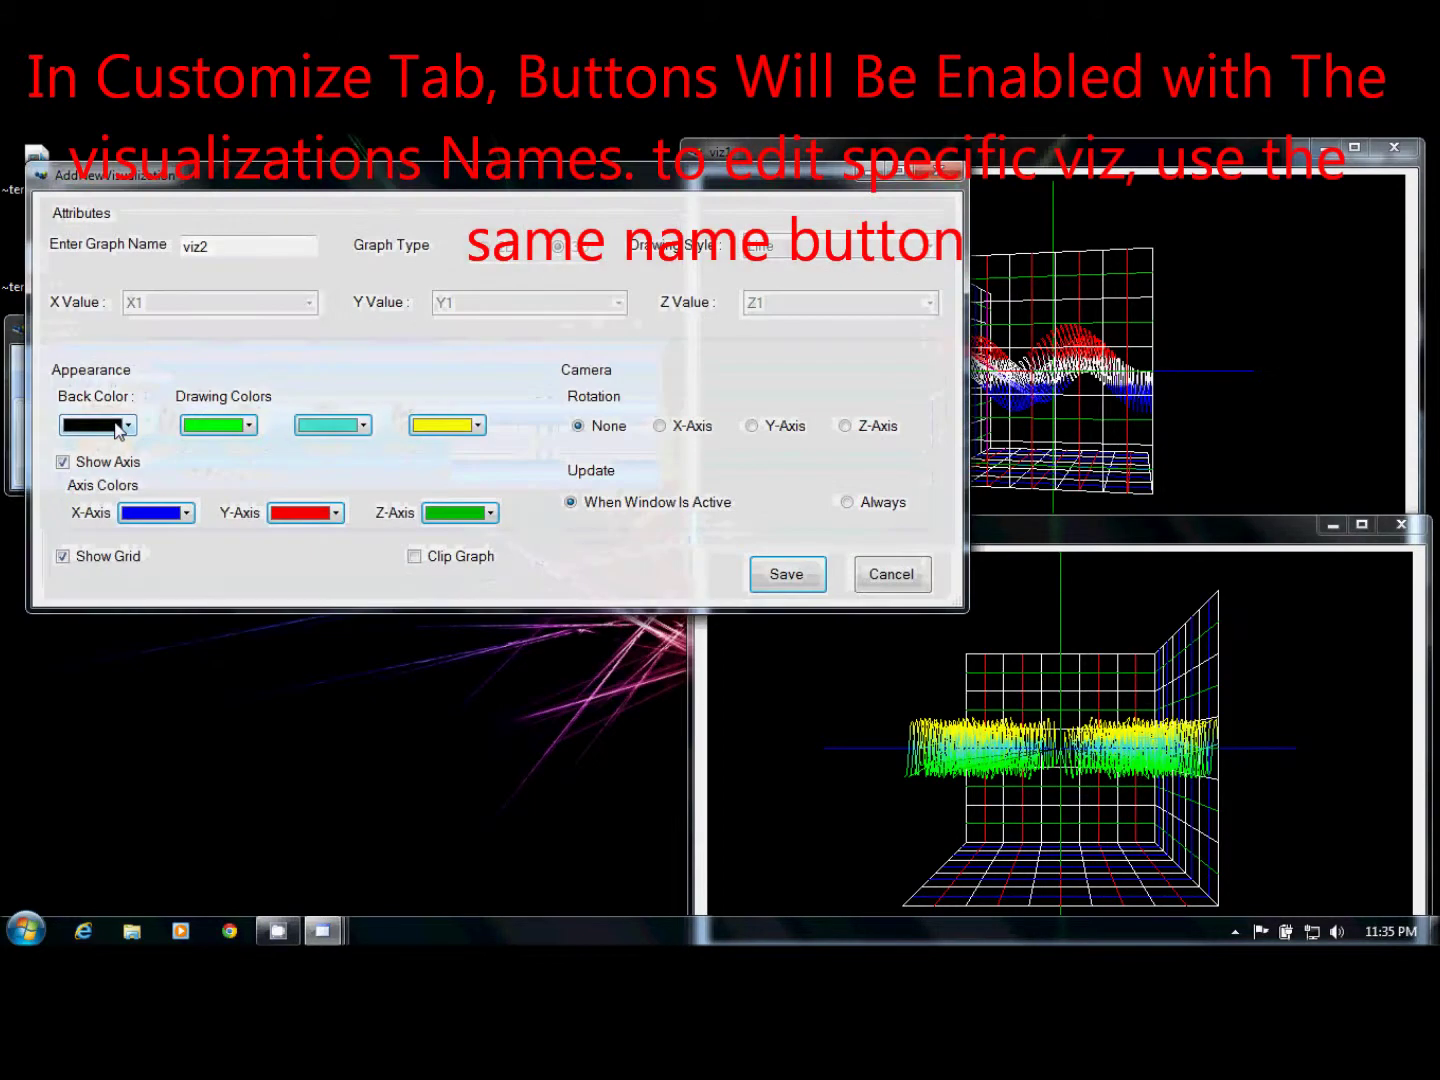
{"action": "left_click", "coordinate": [246, 427]}
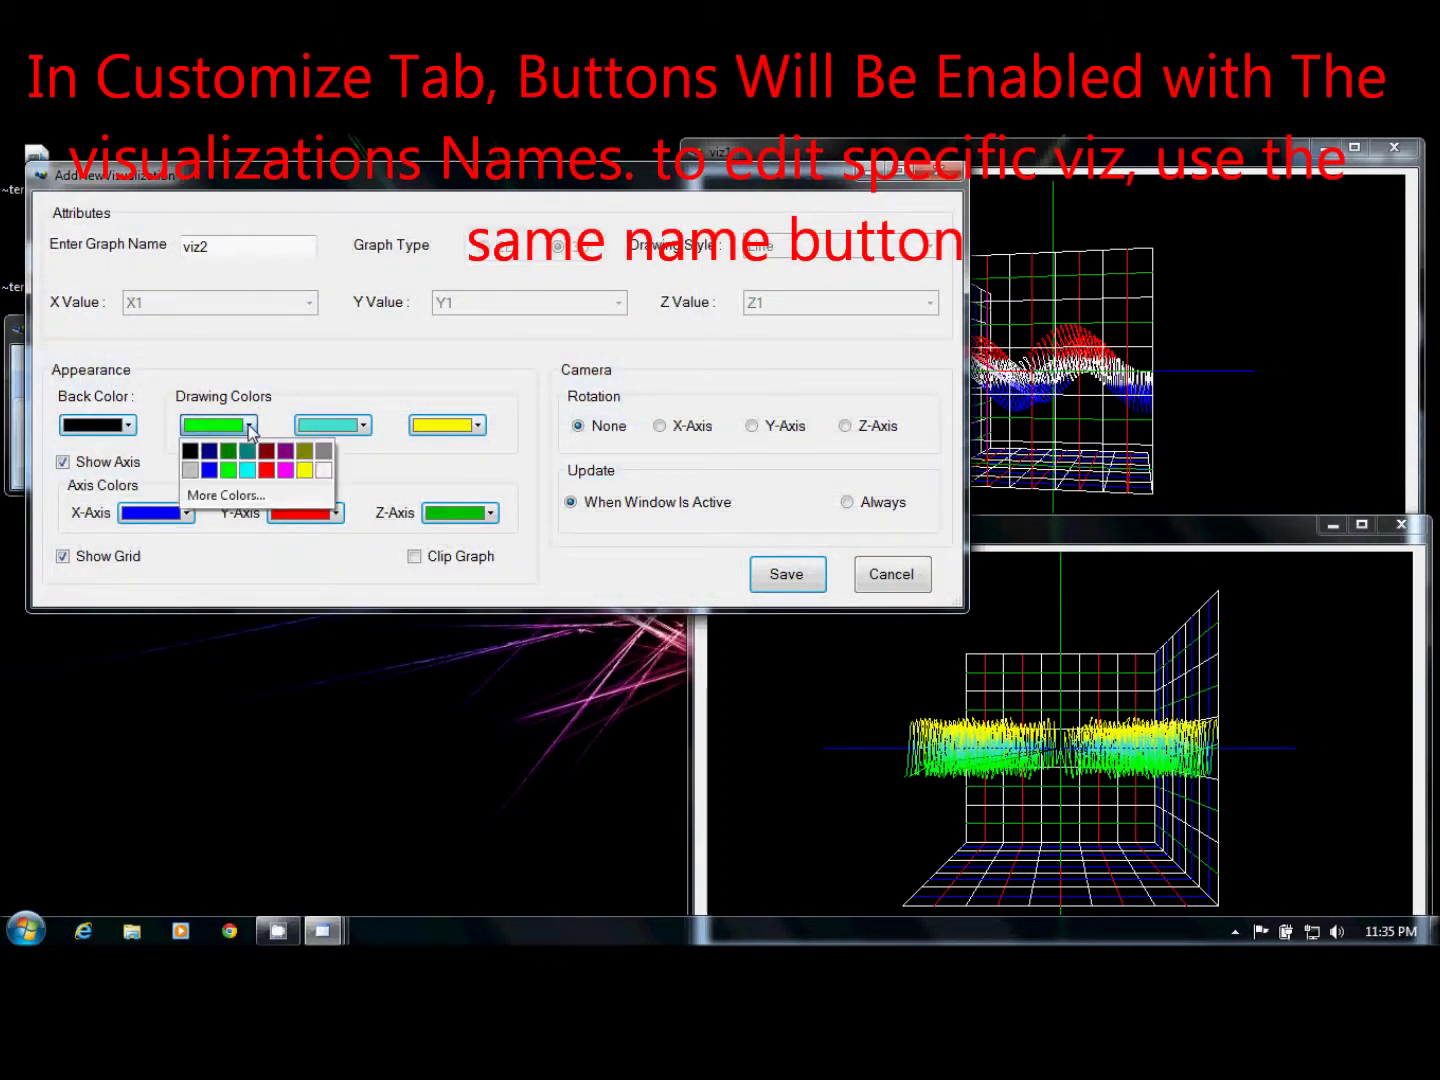
{"action": "left_click", "coordinate": [248, 473]}
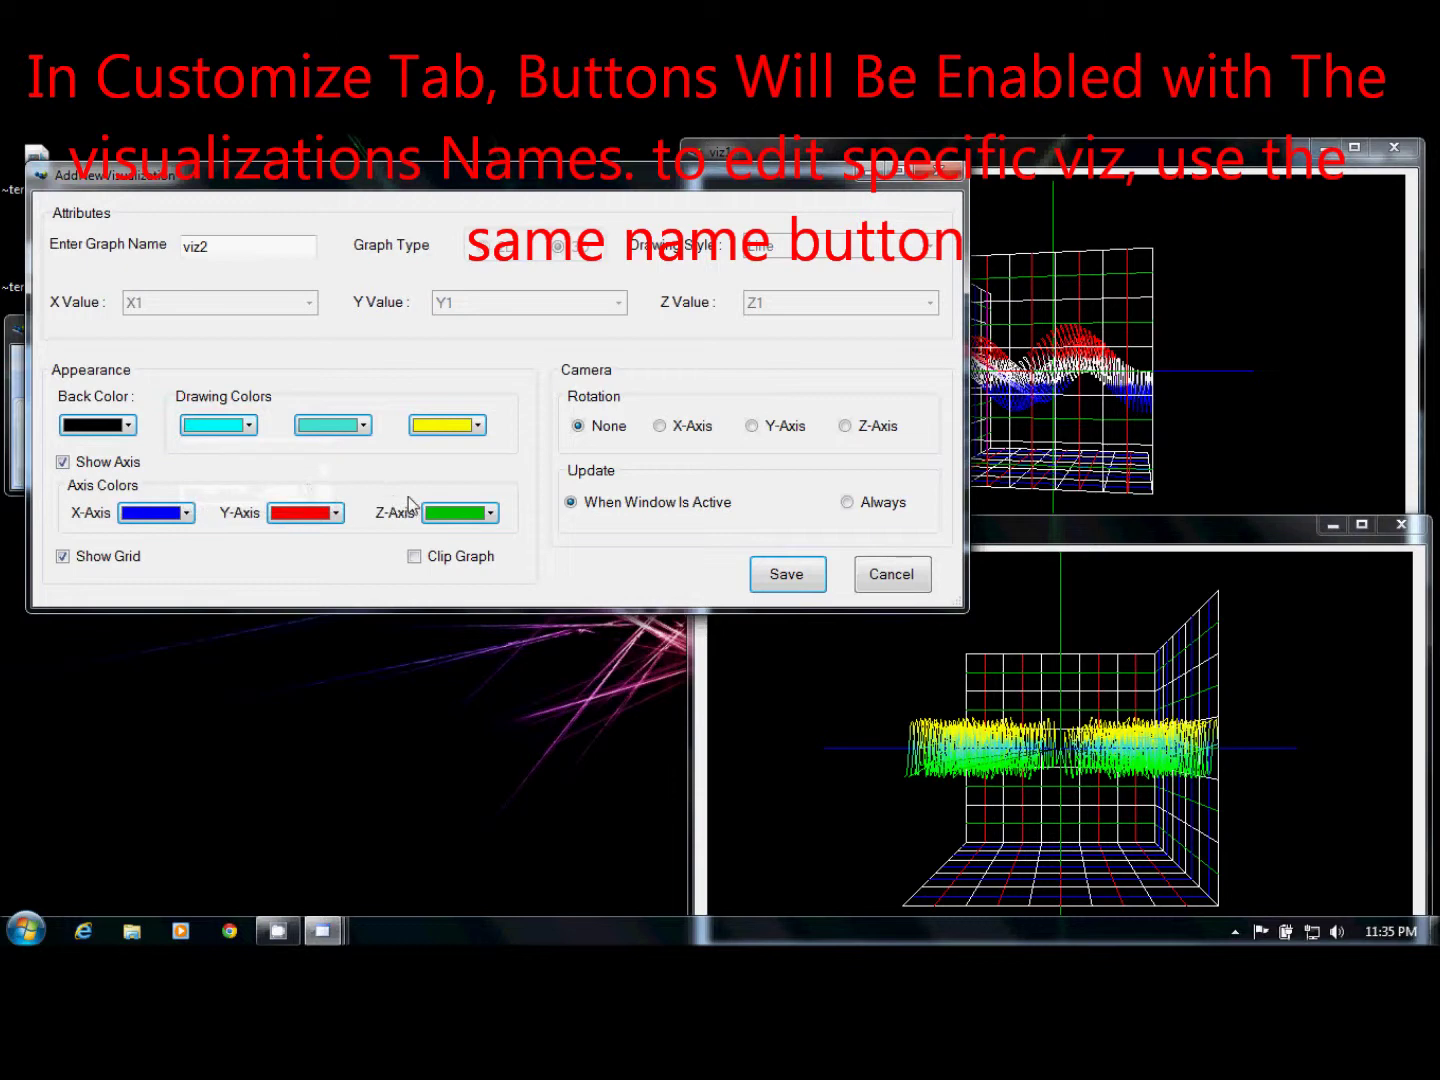
{"action": "left_click", "coordinate": [786, 572]}
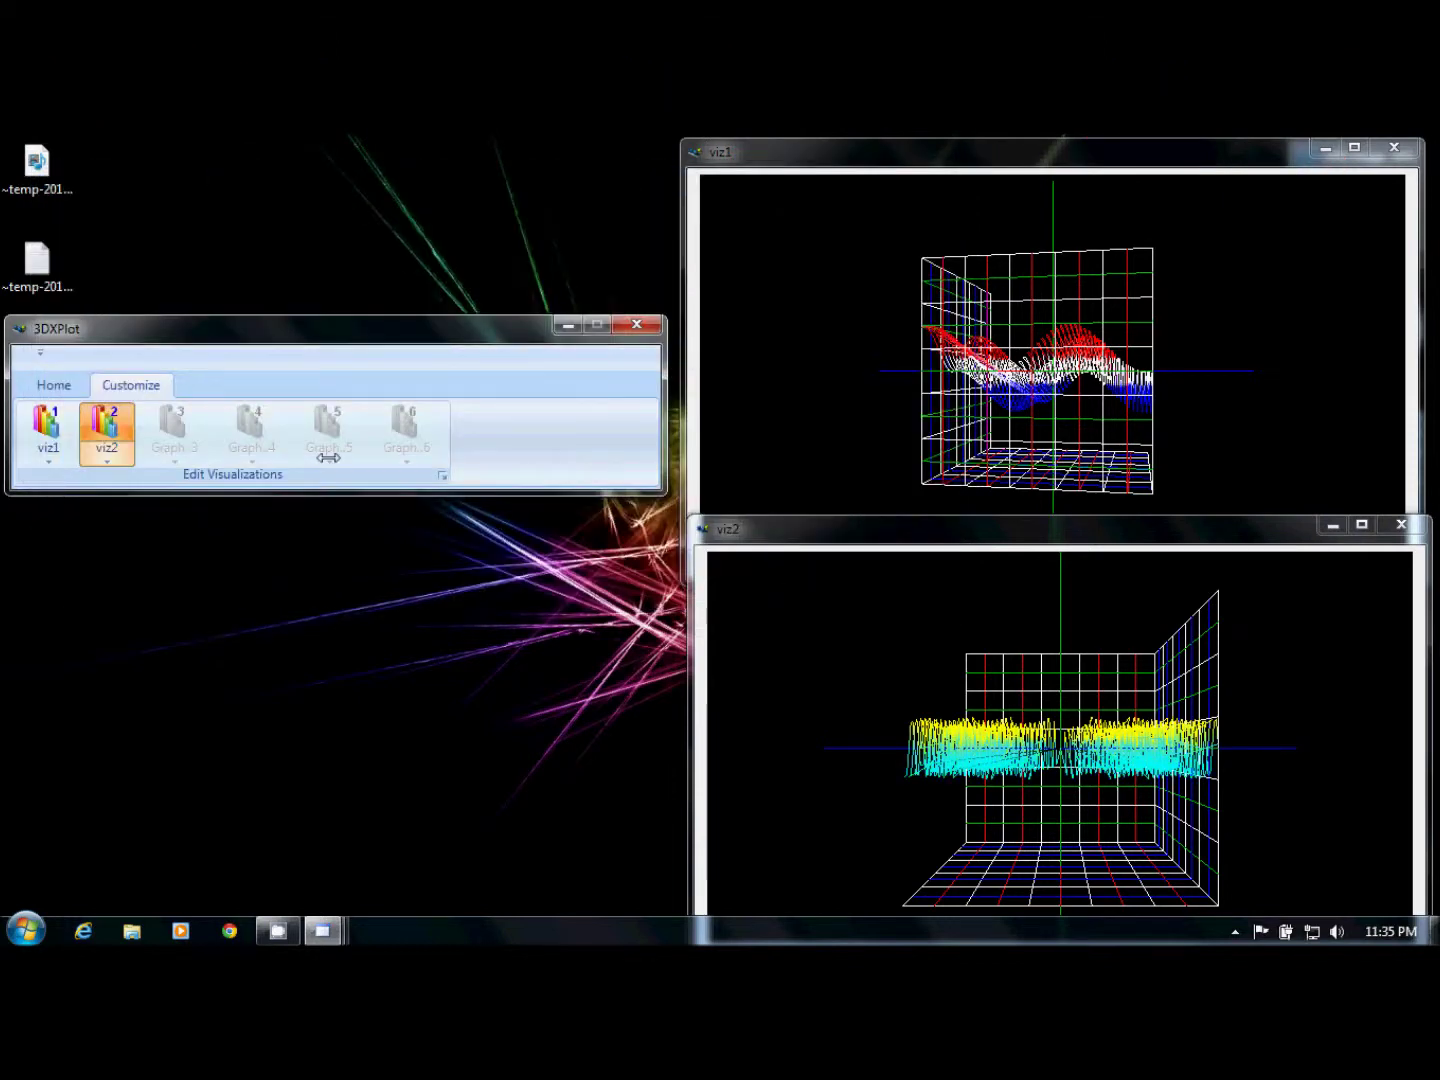
Hide the grid of viz2, make its first drawing color white, and save the changes
{"action": "left_click", "coordinate": [115, 424]}
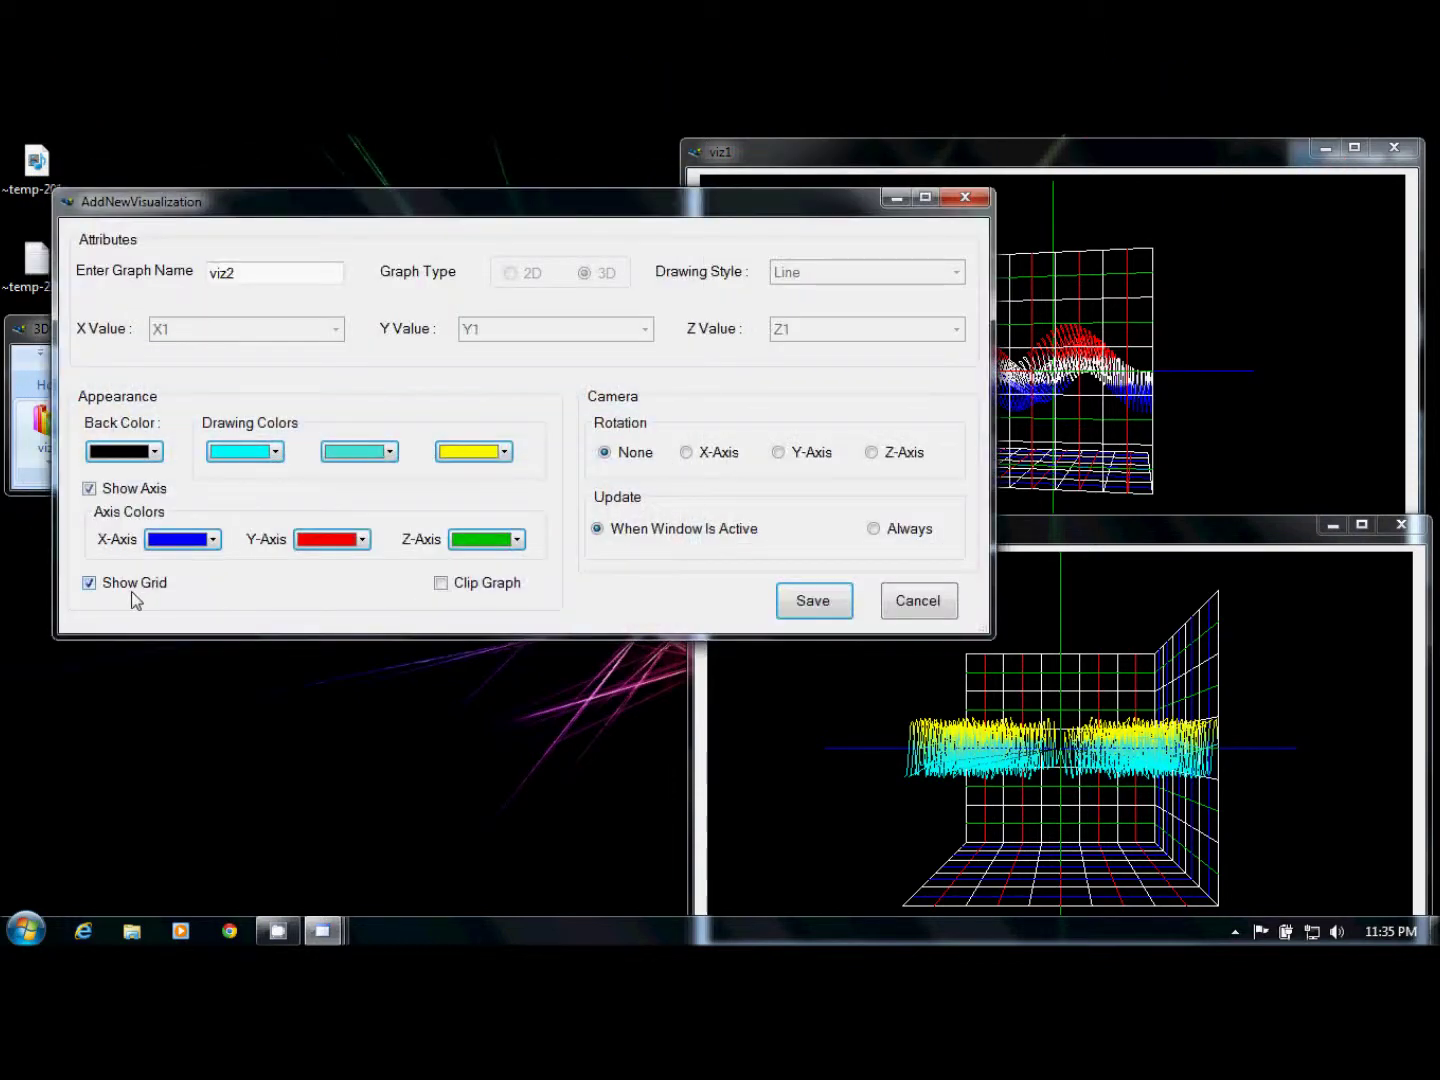
{"action": "left_click", "coordinate": [131, 588]}
{"action": "left_click", "coordinate": [274, 452]}
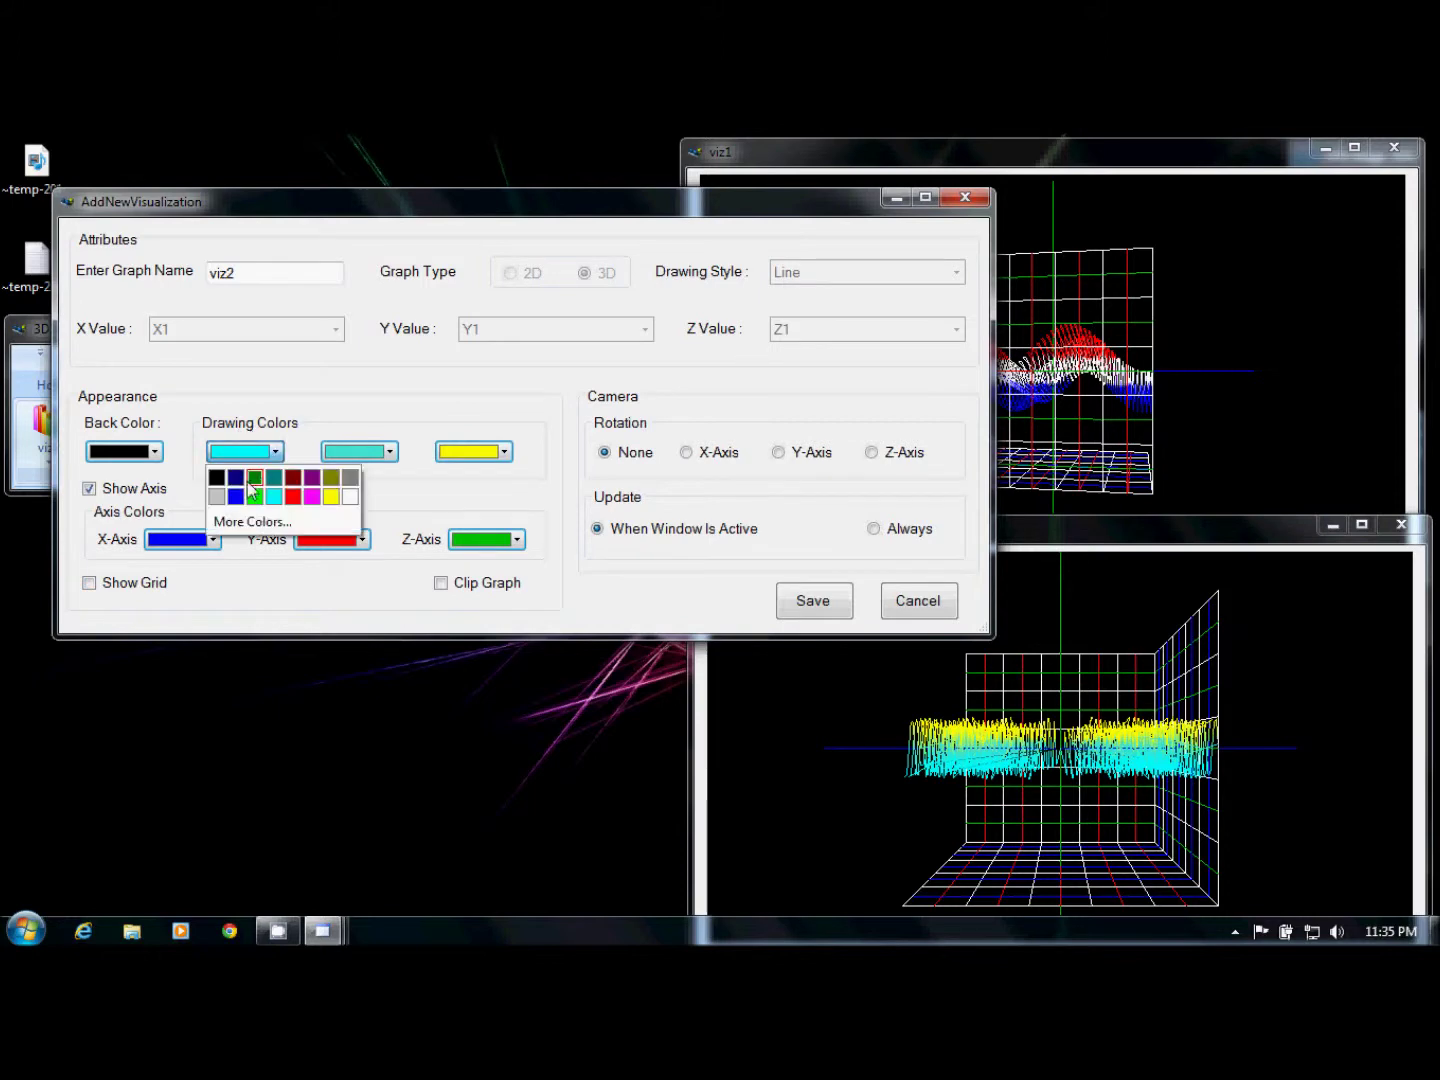
{"action": "left_click", "coordinate": [349, 498]}
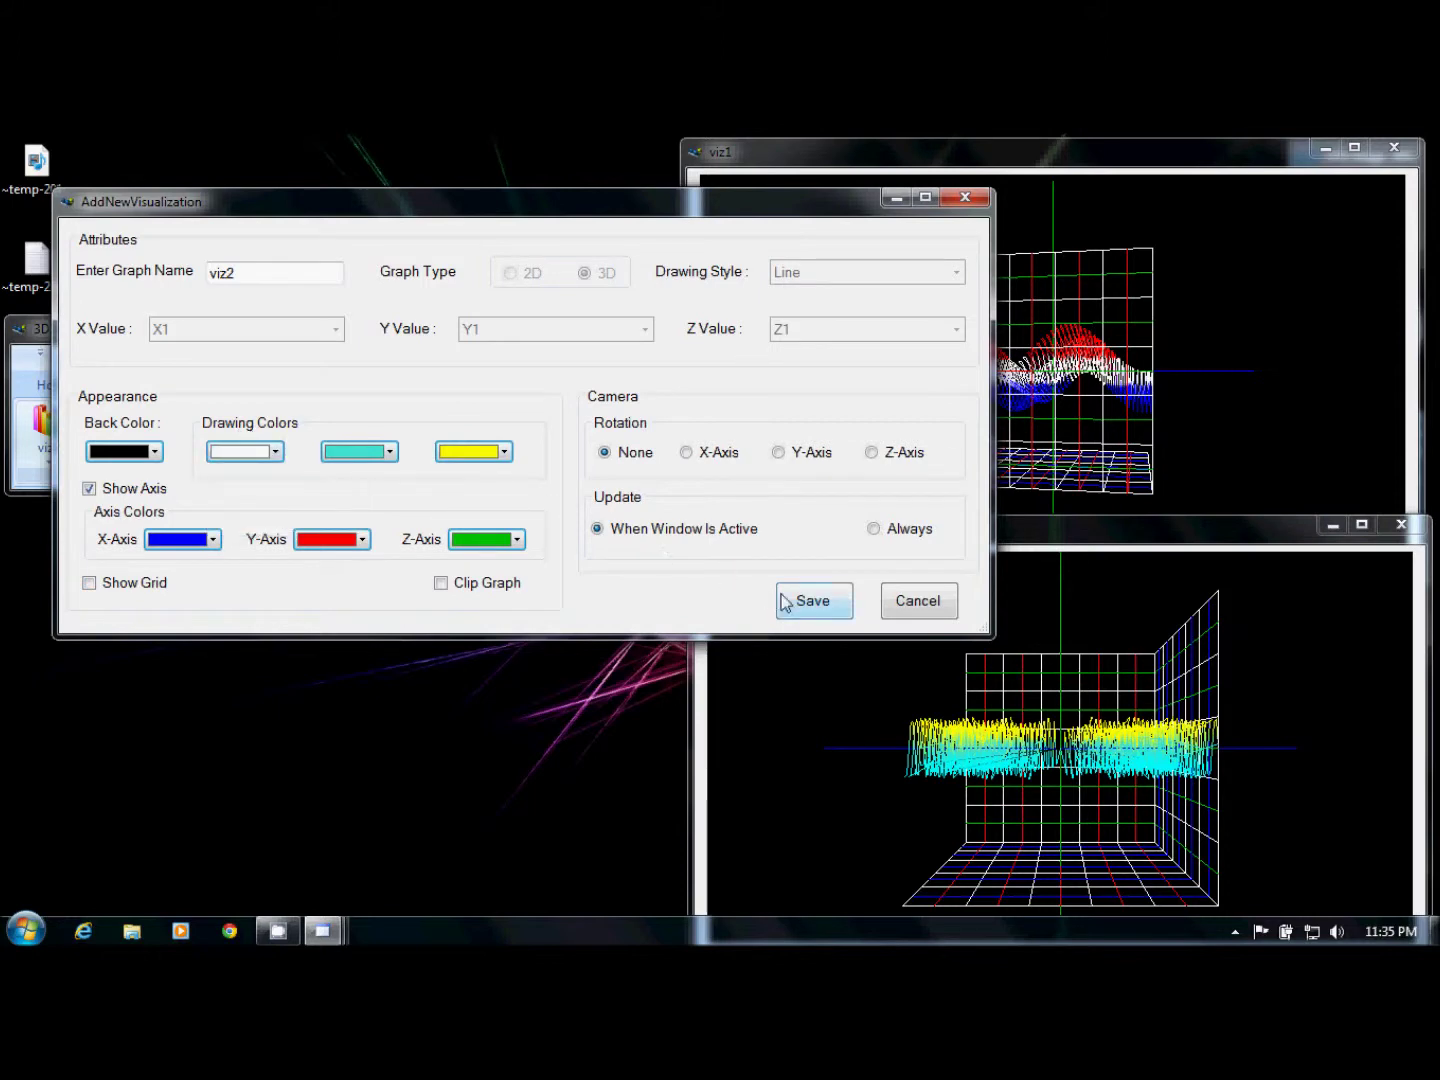
{"action": "left_click", "coordinate": [784, 602]}
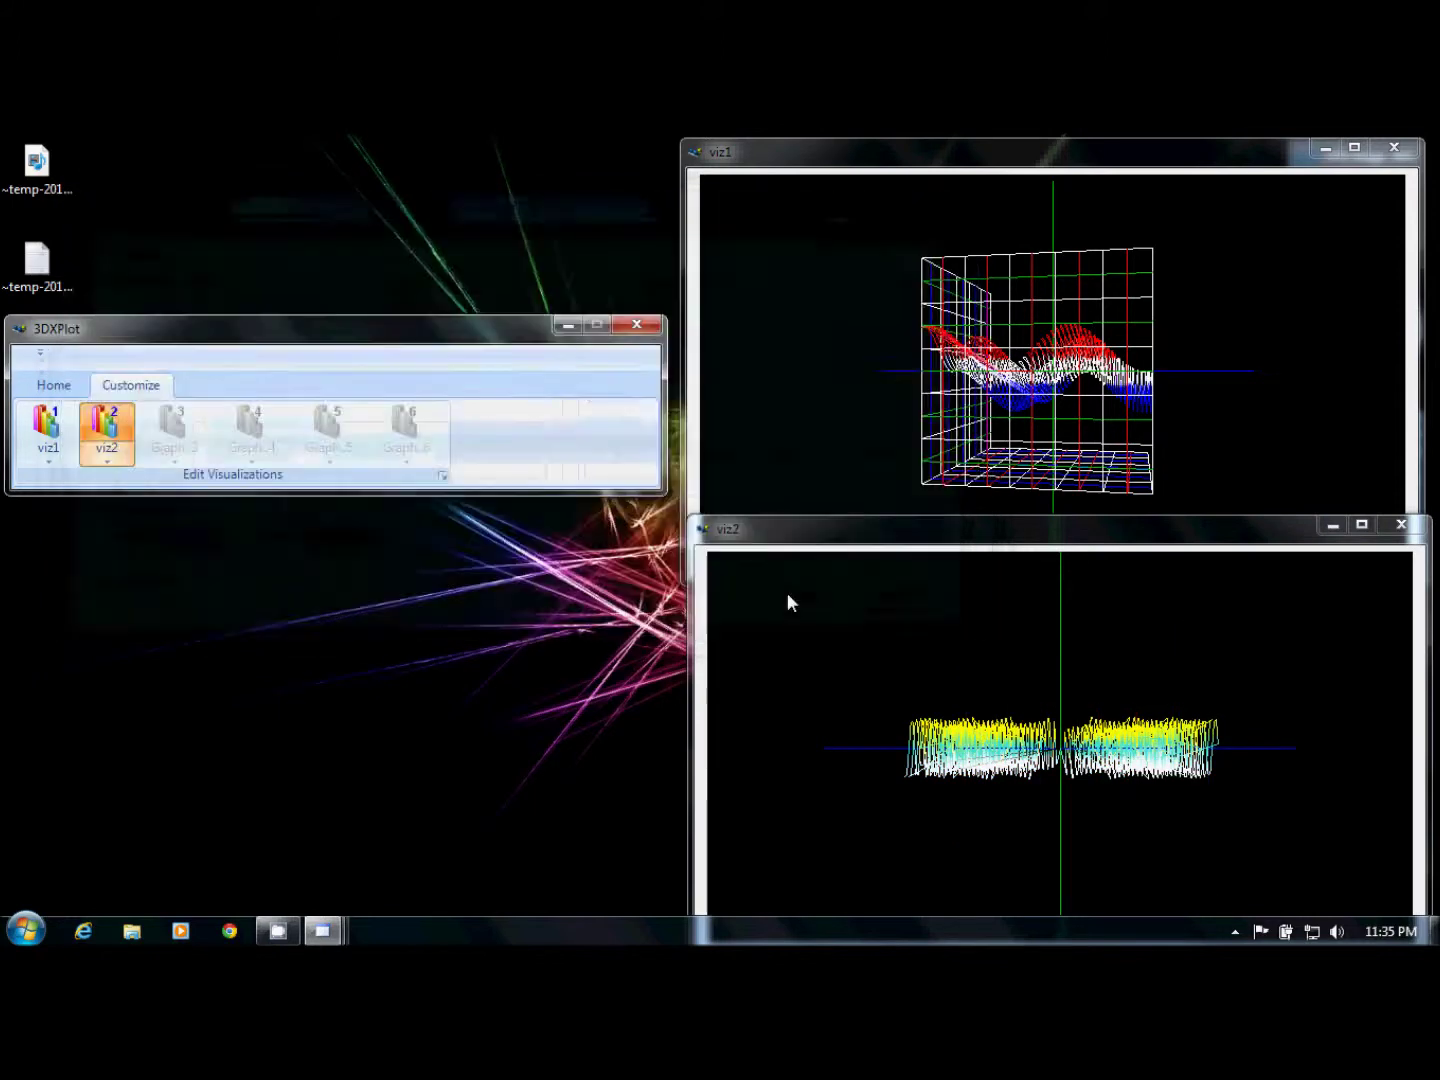
Add a new 3D visualization named viz3 with the Point + Line drawing style
{"action": "left_click", "coordinate": [60, 385]}
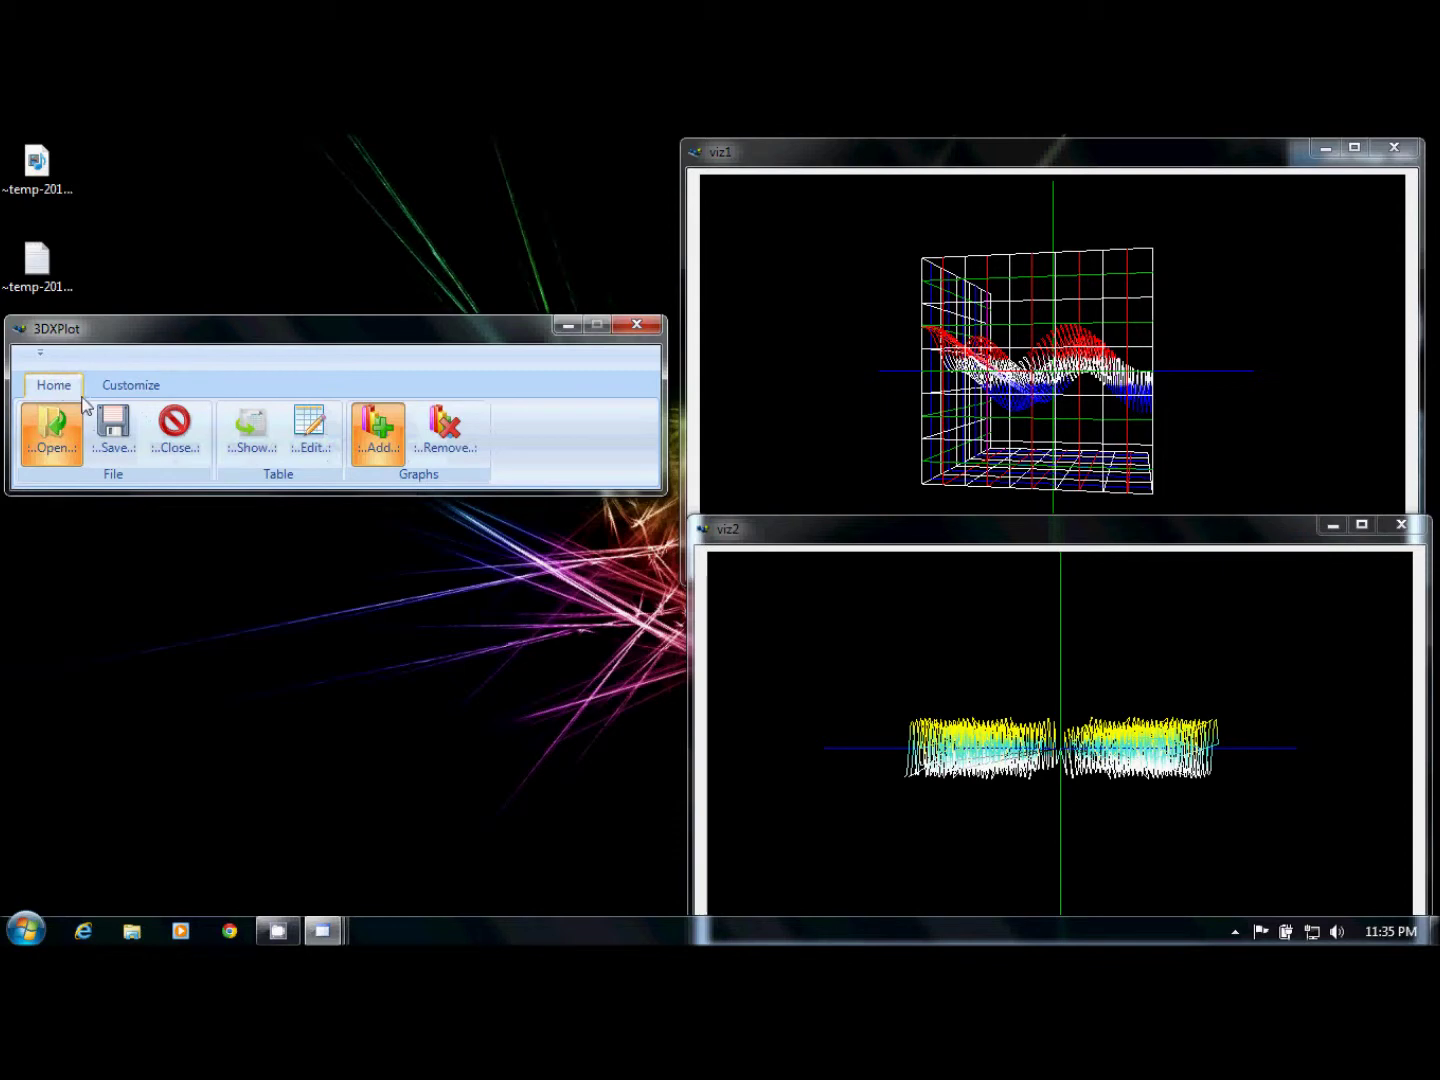
{"action": "left_click", "coordinate": [362, 440]}
{"action": "left_click", "coordinate": [325, 298]}
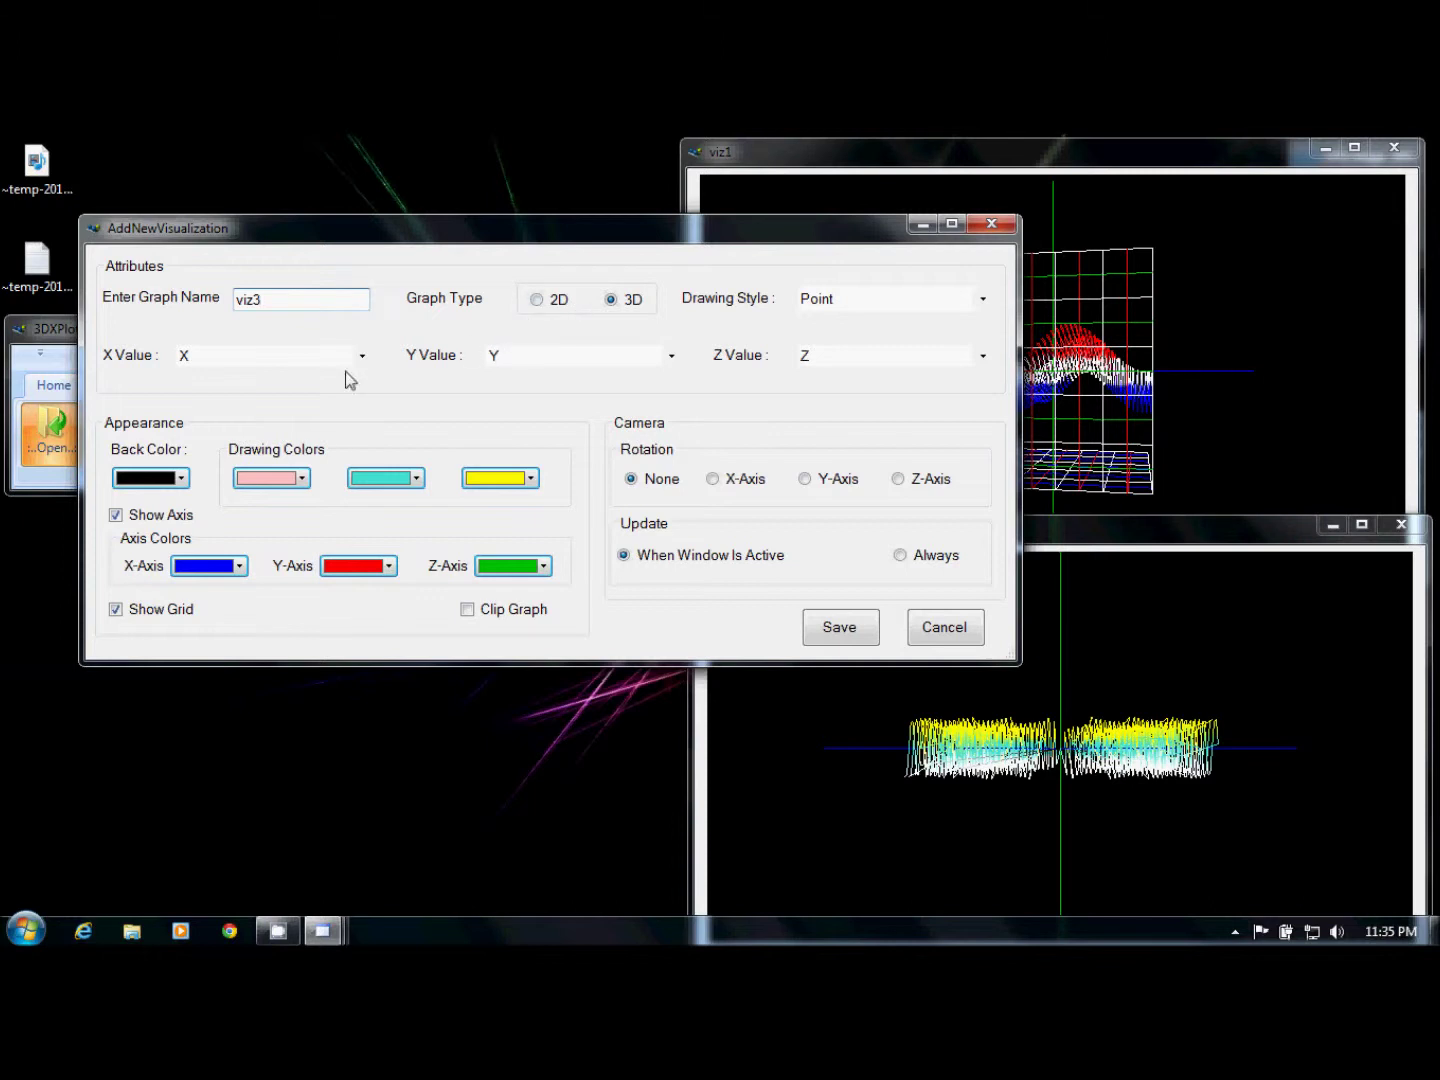
{"action": "left_click", "coordinate": [878, 290]}
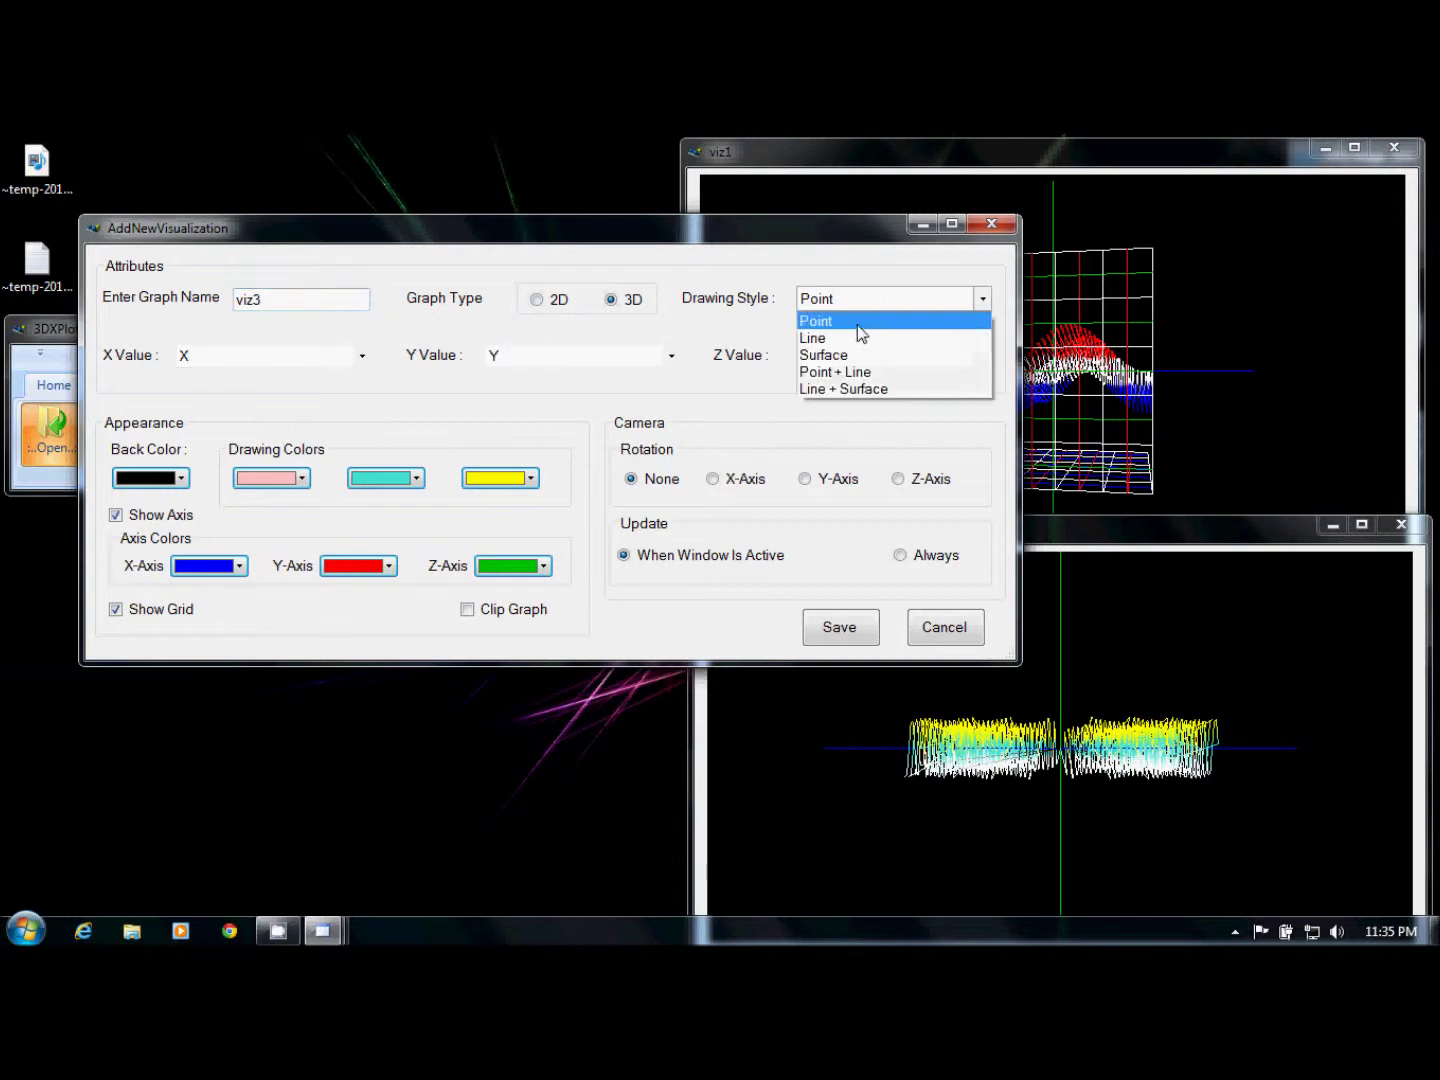
{"action": "left_click", "coordinate": [862, 373]}
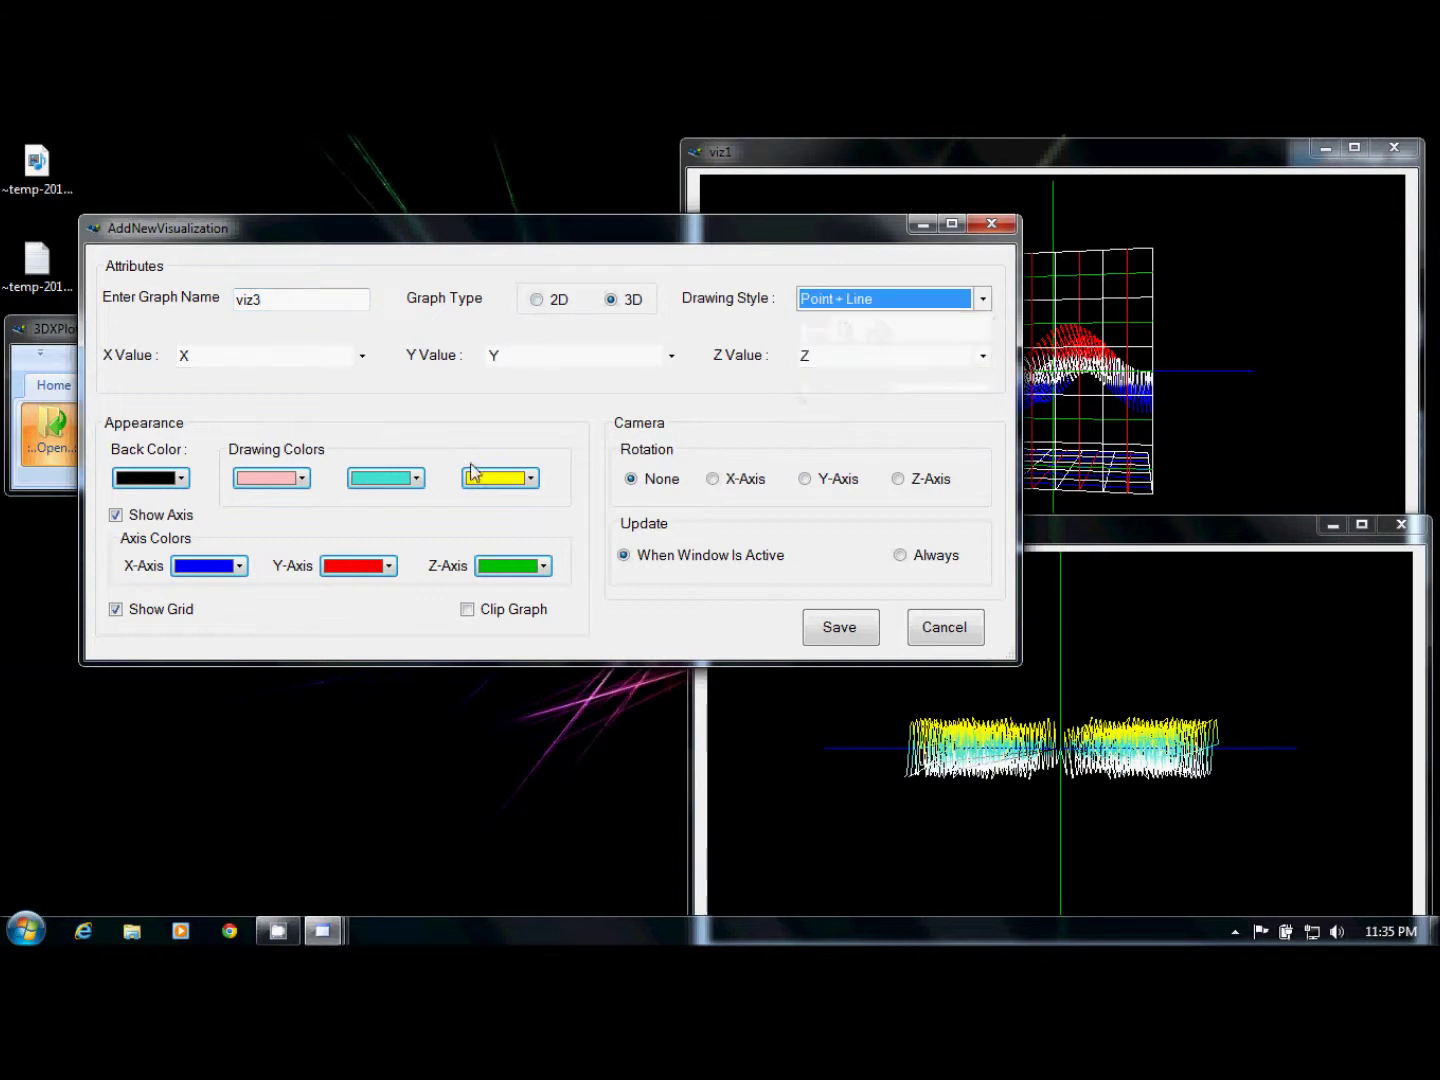
Turn off the grid for viz3, save it, and place its window beside viz2, below the 3DXPlot window
{"action": "left_click", "coordinate": [190, 611]}
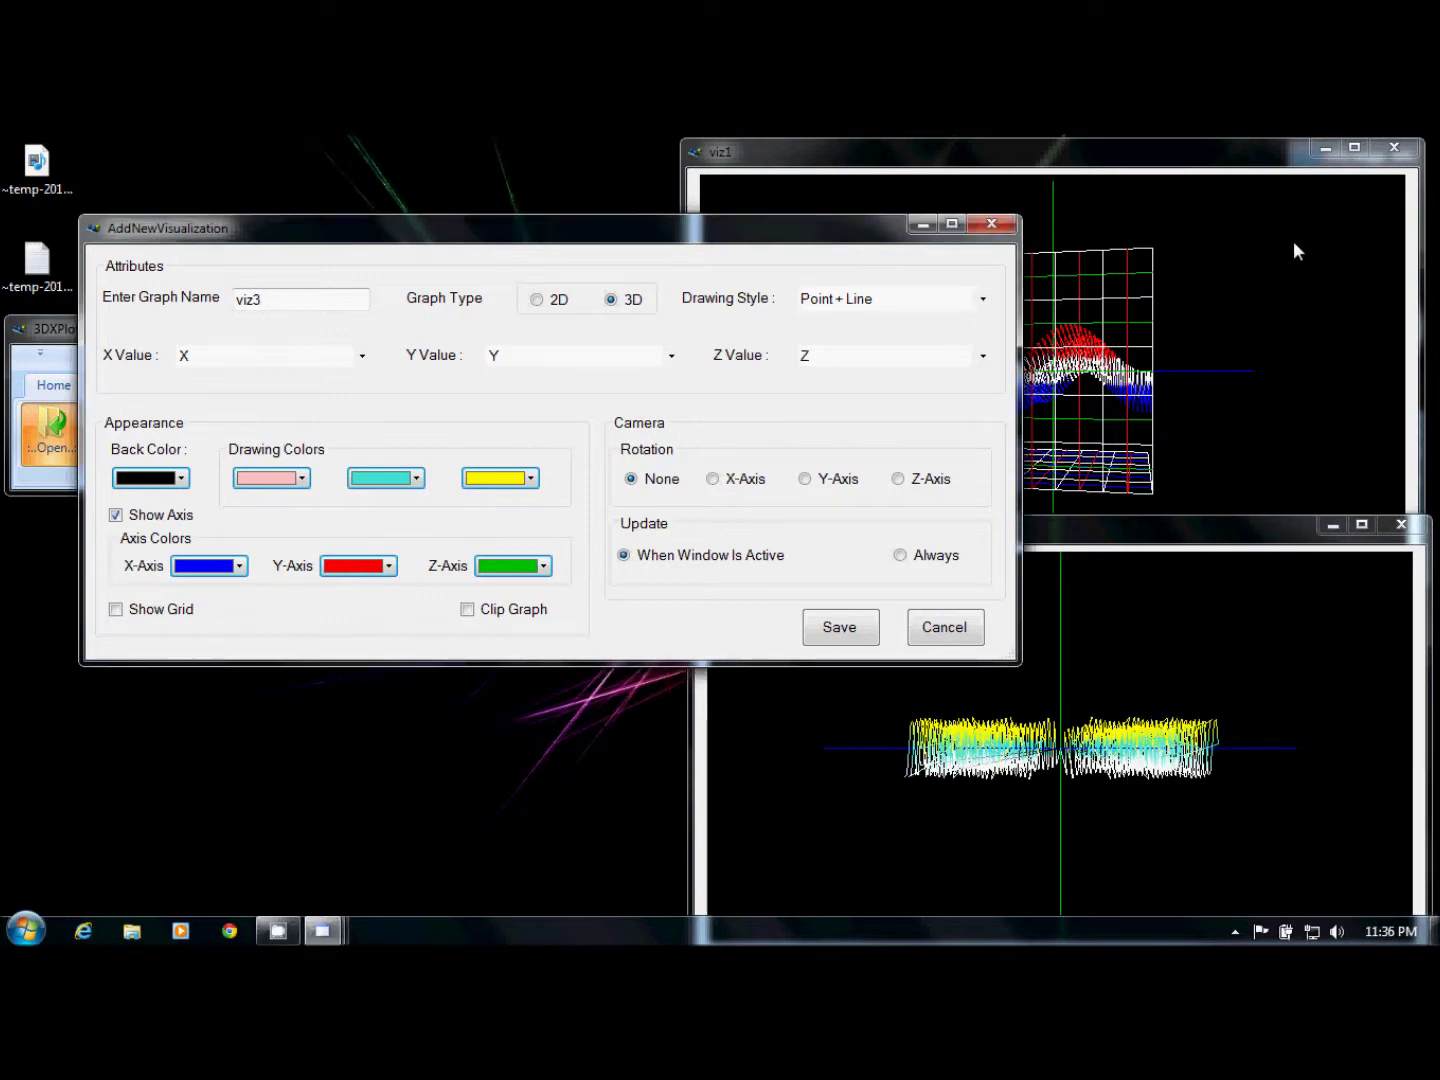
{"action": "left_click", "coordinate": [842, 627]}
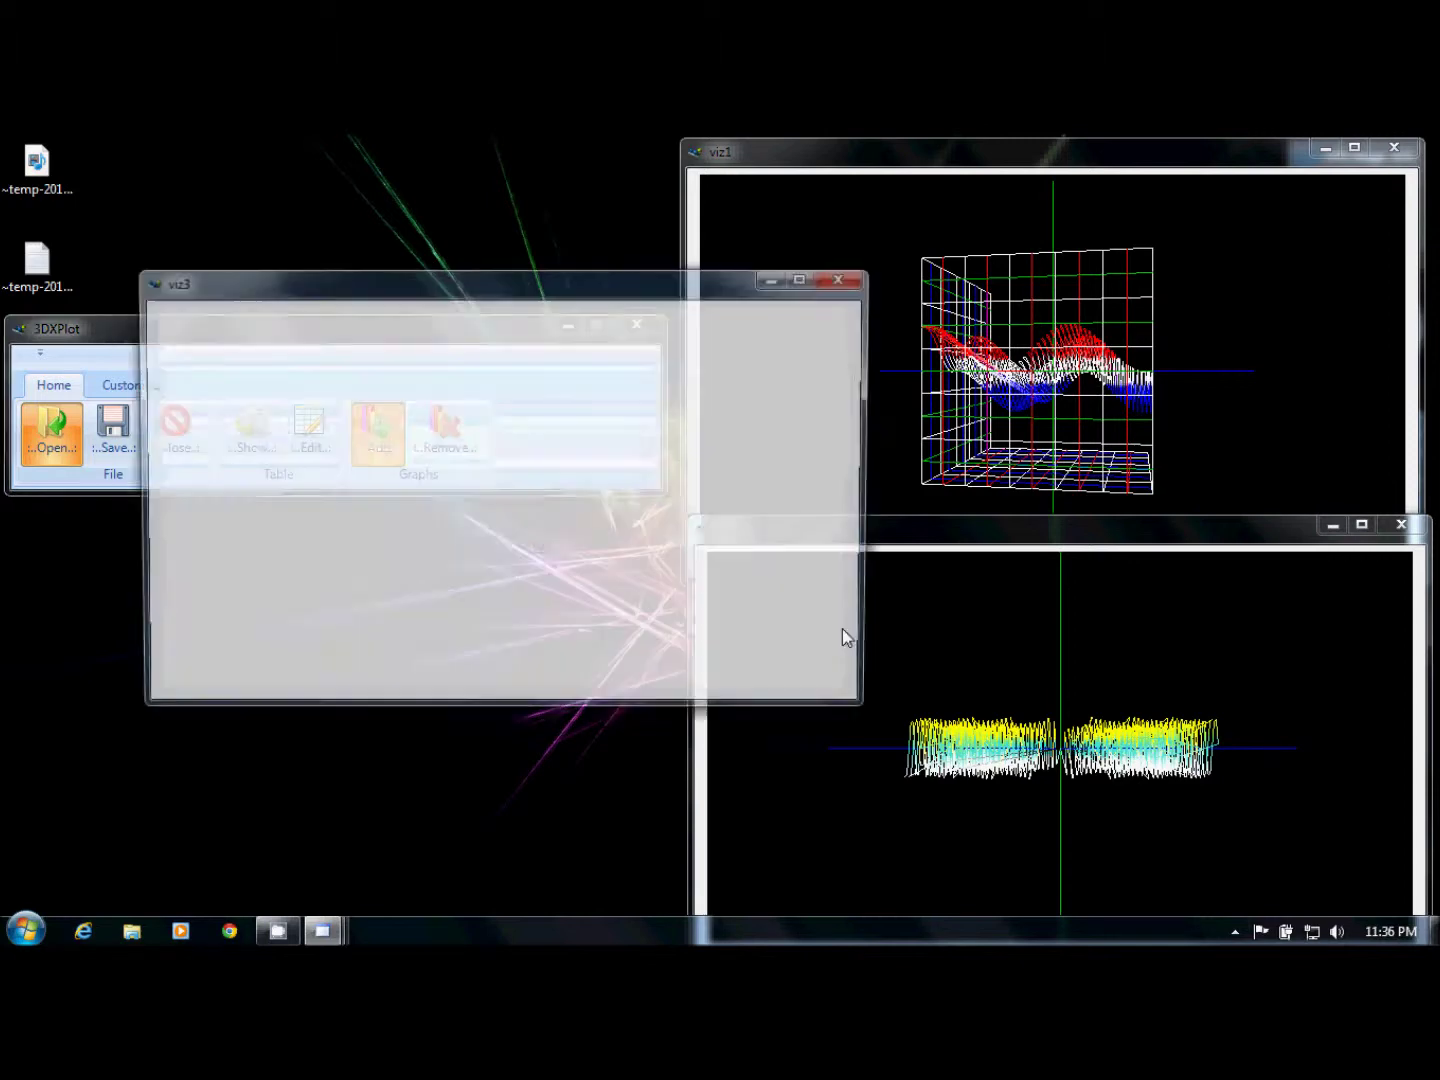
{"action": "left_click_drag", "start_coordinate": [700, 290], "coordinate": [554, 530]}
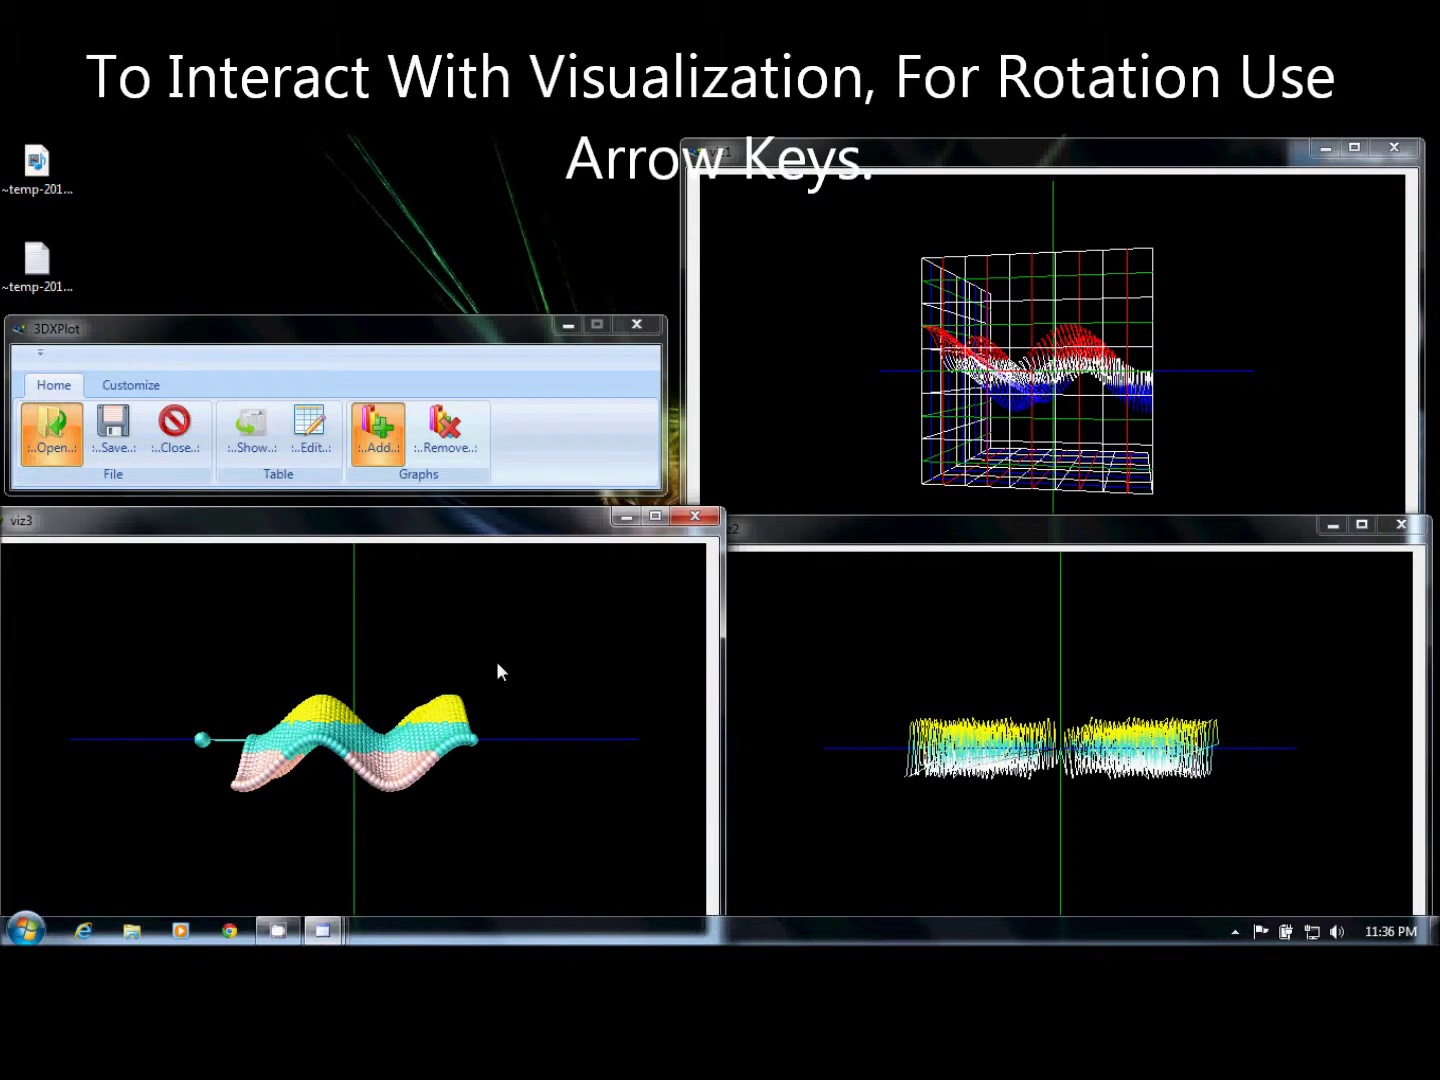
Rotate the viz3 graph horizontally to view it from another angle
{"action": "key", "text": "Left"}
{"action": "key", "text": "Left"}
{"action": "key", "text": "Left"}
{"action": "key", "text": "Left"}
{"action": "key", "text": "Left"}
{"action": "key", "text": "Left"}
{"action": "key", "text": "Left"}
{"action": "key", "text": "Left"}
{"action": "key", "text": "Left"}
{"action": "key", "text": "Left"}
{"action": "key", "text": "Left"}
{"action": "key", "text": "Left"}
{"action": "key", "text": "Left"}
{"action": "key", "text": "Left"}
{"action": "key", "text": "Left"}
{"action": "key", "text": "Left"}
{"action": "key", "text": "Left"}
{"action": "key", "text": "Left"}
{"action": "key", "text": "Left"}
{"action": "key", "text": "Left"}
{"action": "key", "text": "Left"}
{"action": "key", "text": "Left"}
{"action": "key", "text": "Left"}
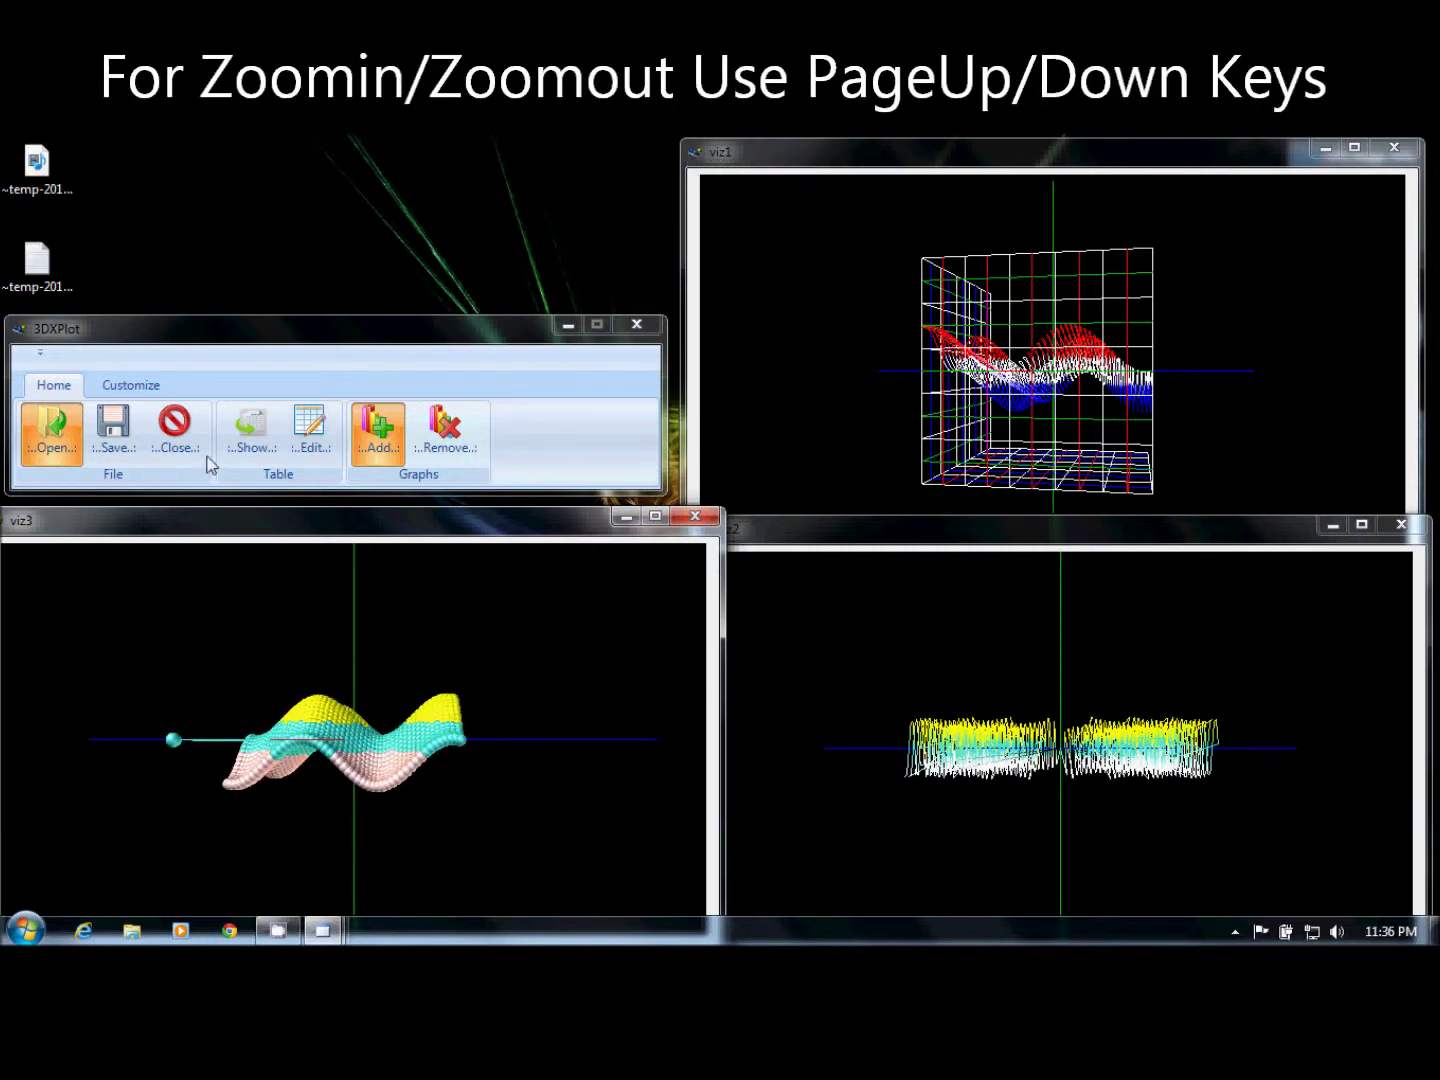
Show the grid of viz3 through its properties and save the change
{"action": "left_click", "coordinate": [131, 385]}
{"action": "left_click_drag", "start_coordinate": [230, 334], "coordinate": [476, 194]}
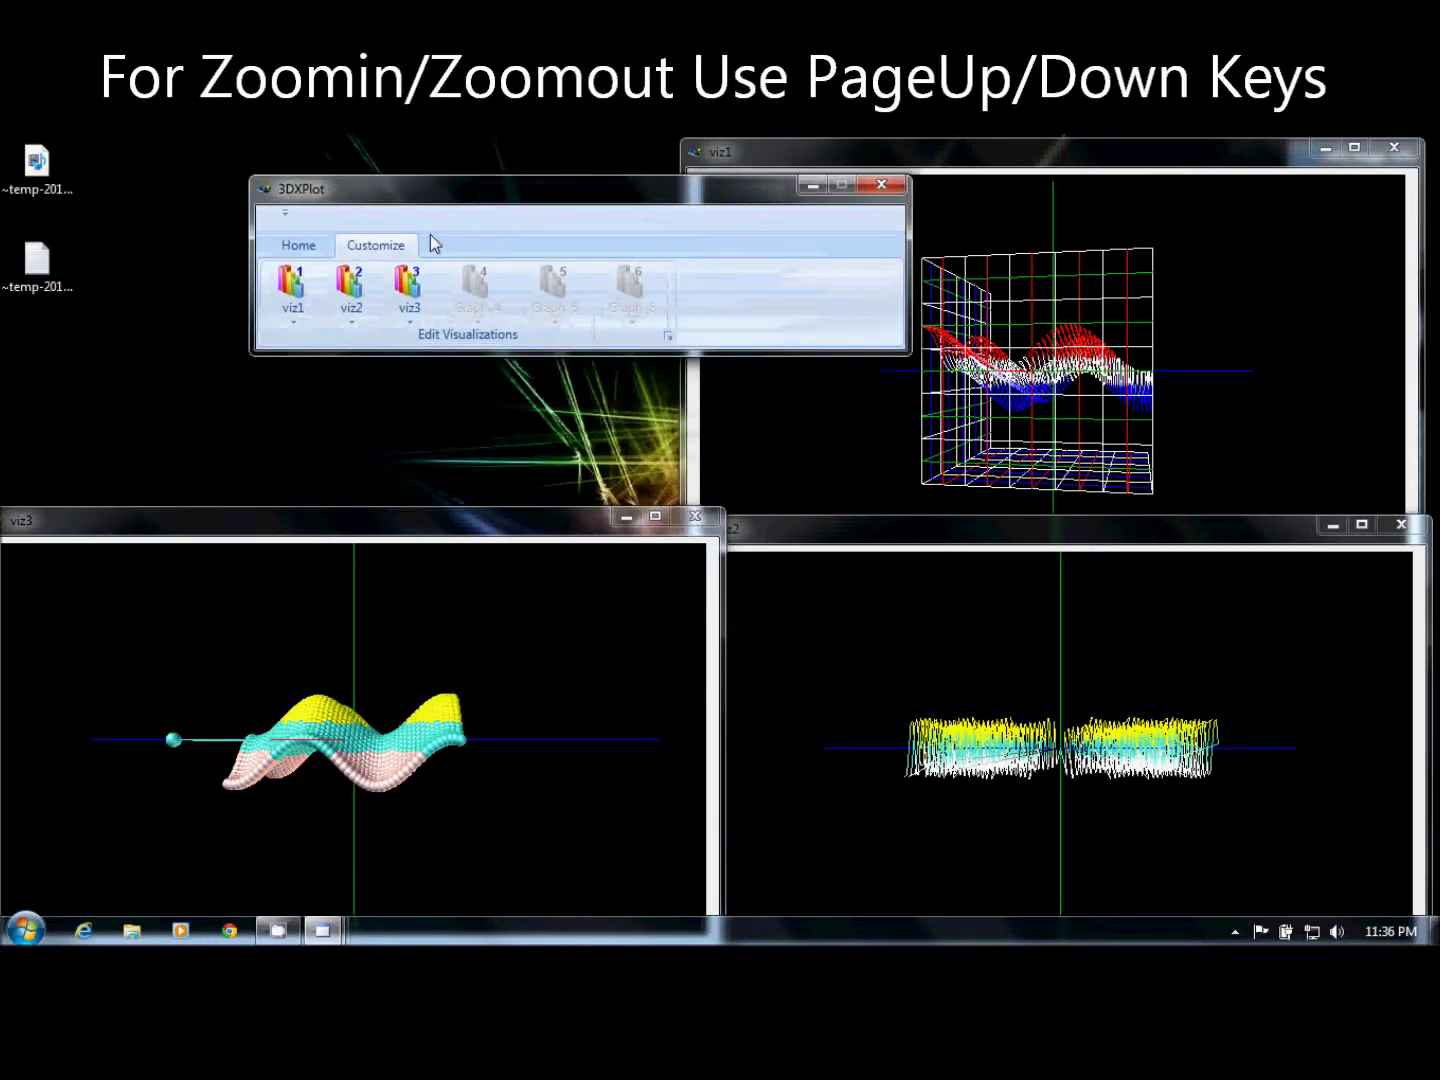
{"action": "left_click", "coordinate": [409, 288]}
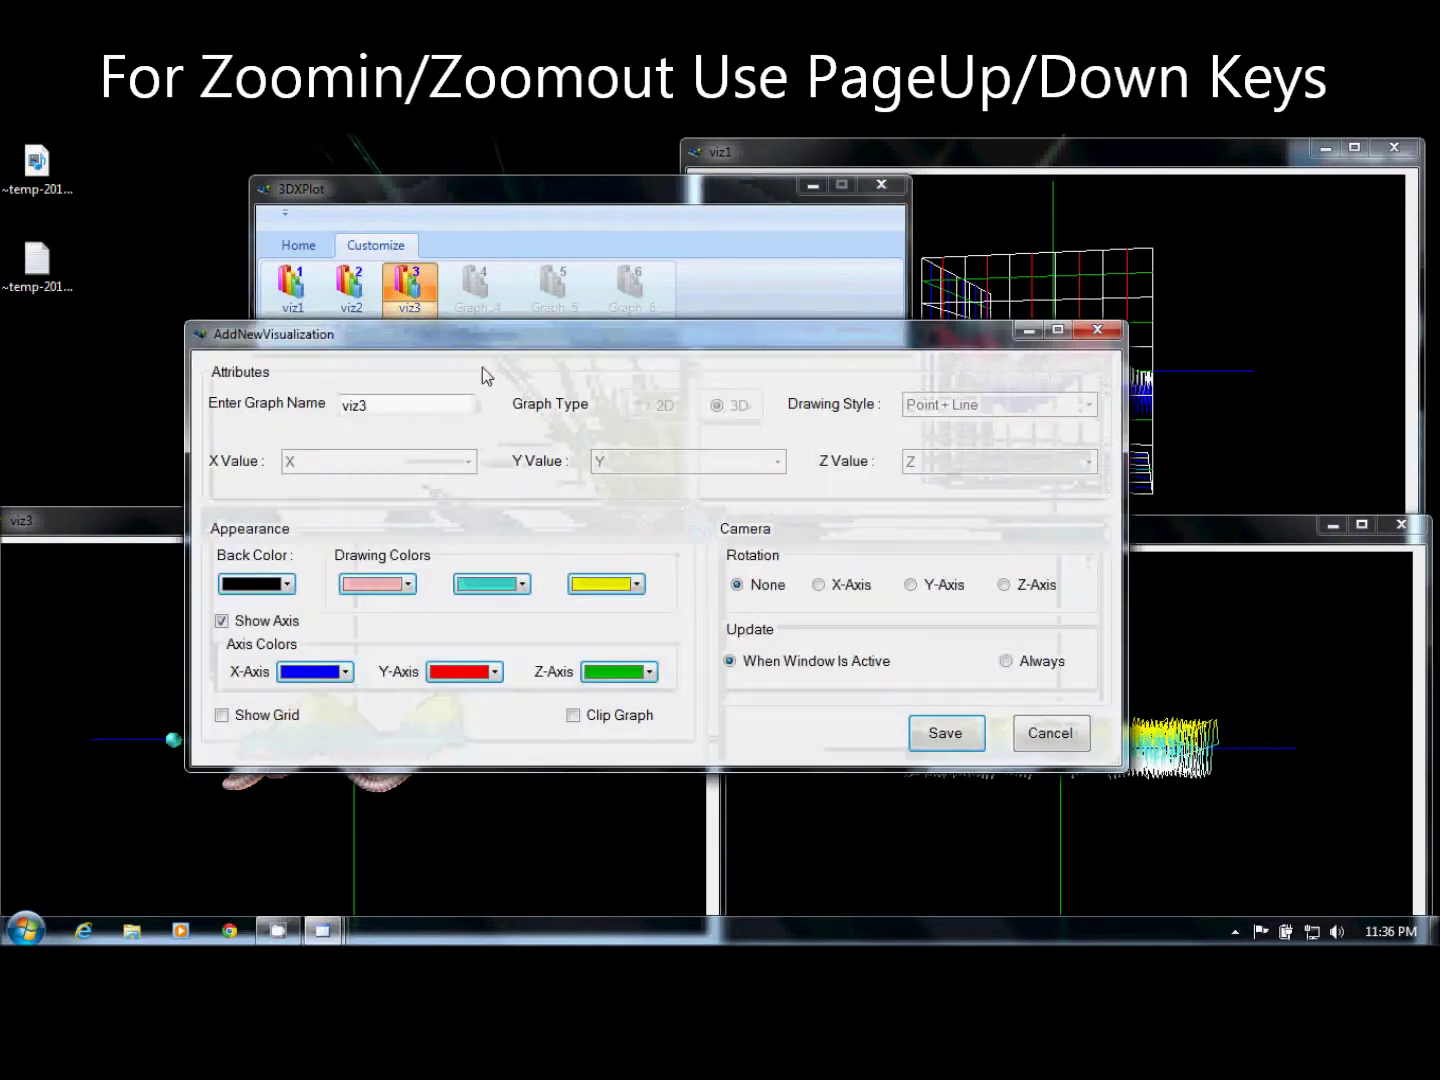
{"action": "left_click_drag", "start_coordinate": [488, 330], "coordinate": [861, 210]}
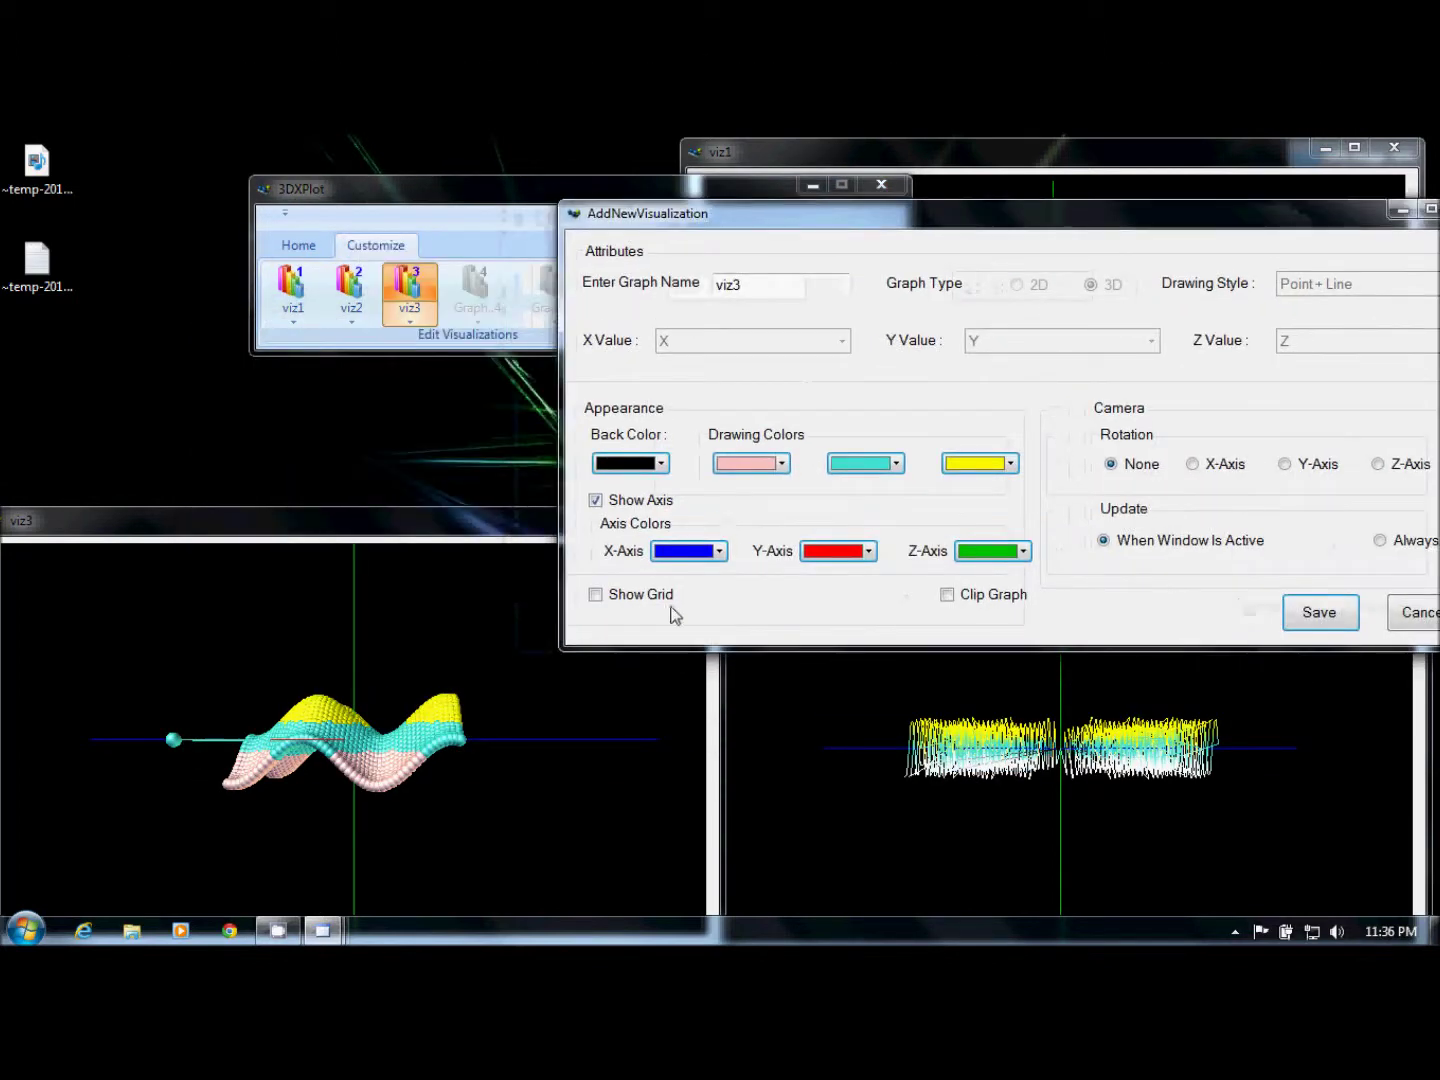
{"action": "left_click", "coordinate": [1319, 613]}
{"action": "left_click", "coordinate": [474, 751]}
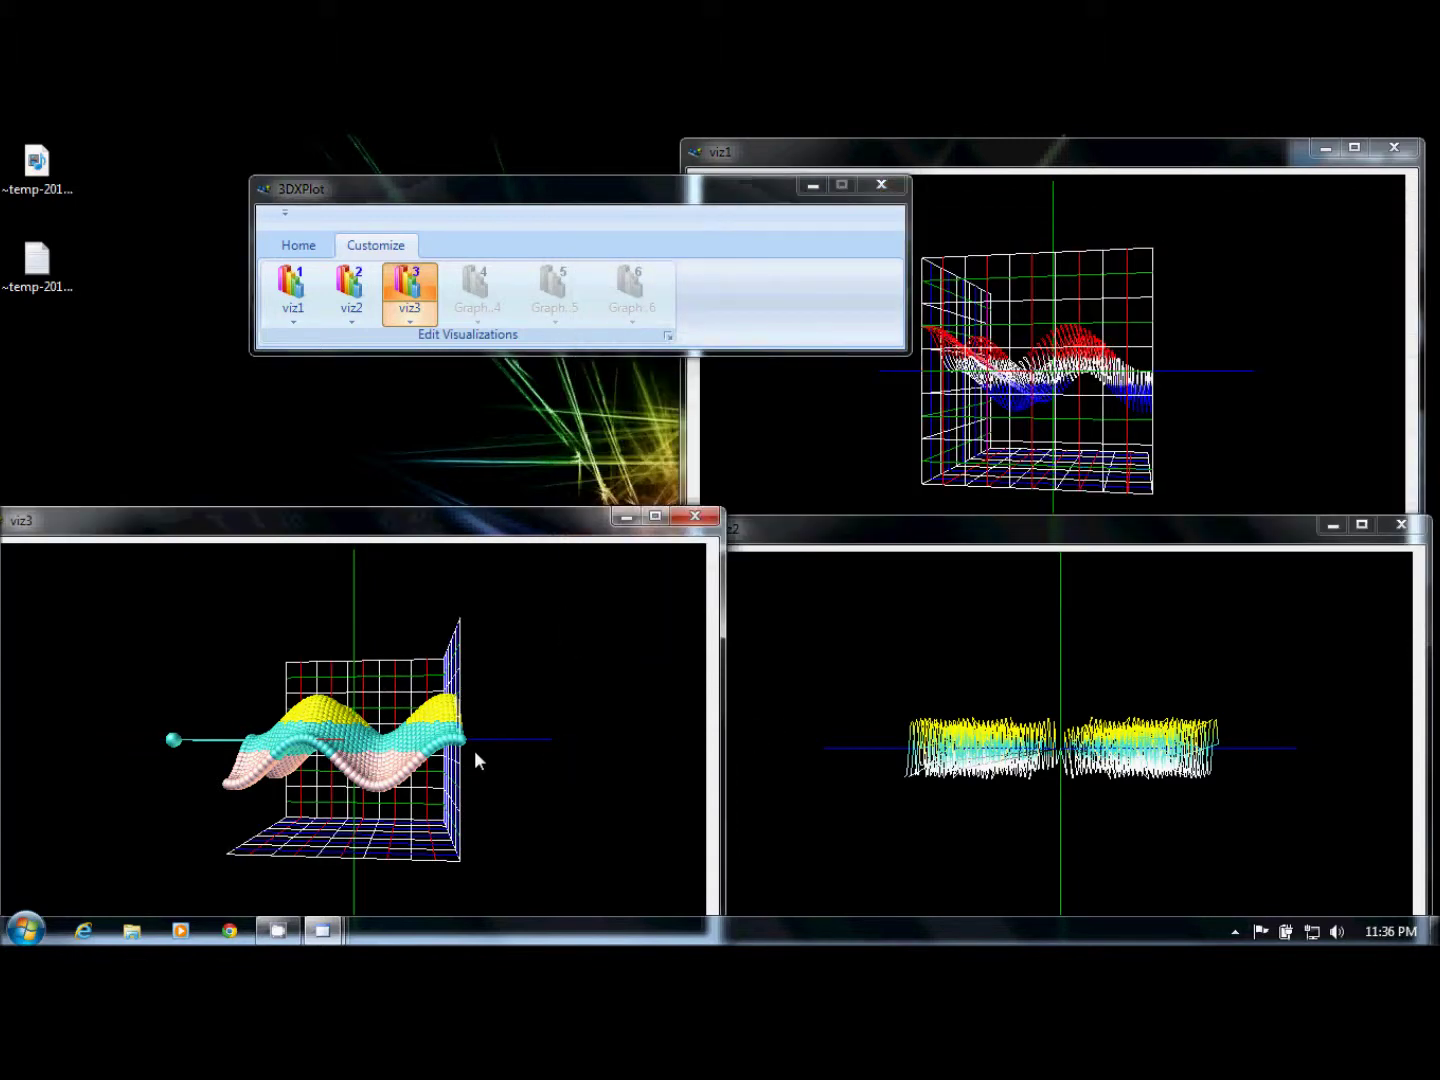
Set the camera rotation of viz3 to Z-Axis in its properties and save the change
{"action": "left_click", "coordinate": [412, 285]}
{"action": "left_click", "coordinate": [845, 428]}
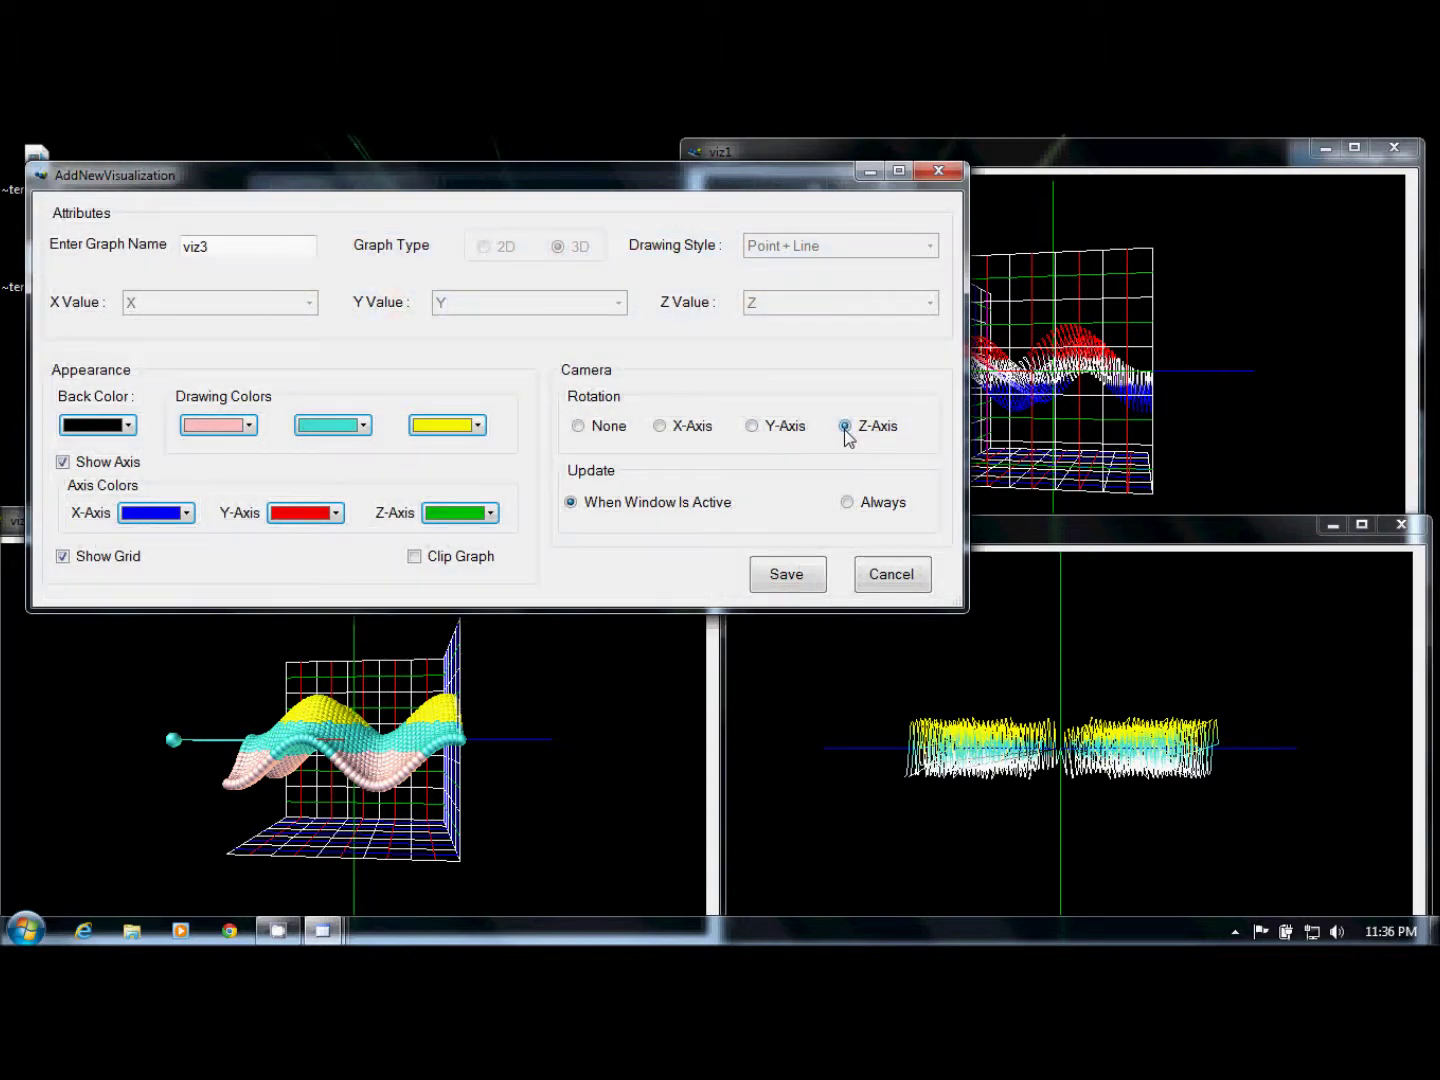
{"action": "left_click", "coordinate": [810, 592]}
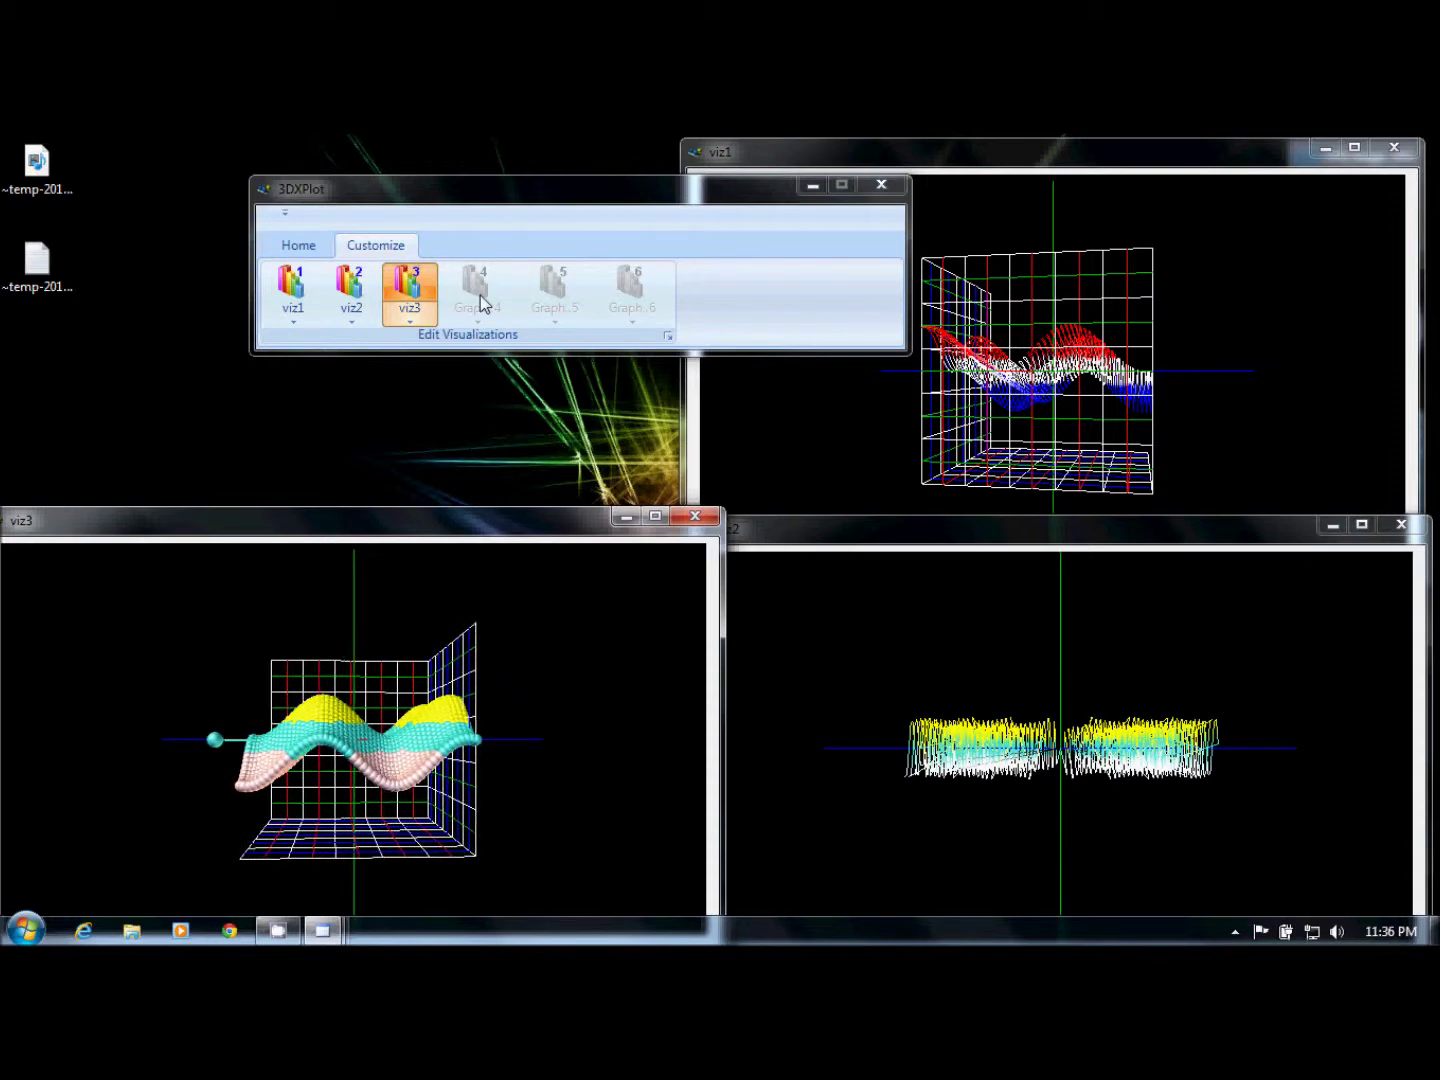
Change the camera rotation of viz3 to Y-Axis and save it
{"action": "left_click", "coordinate": [418, 291]}
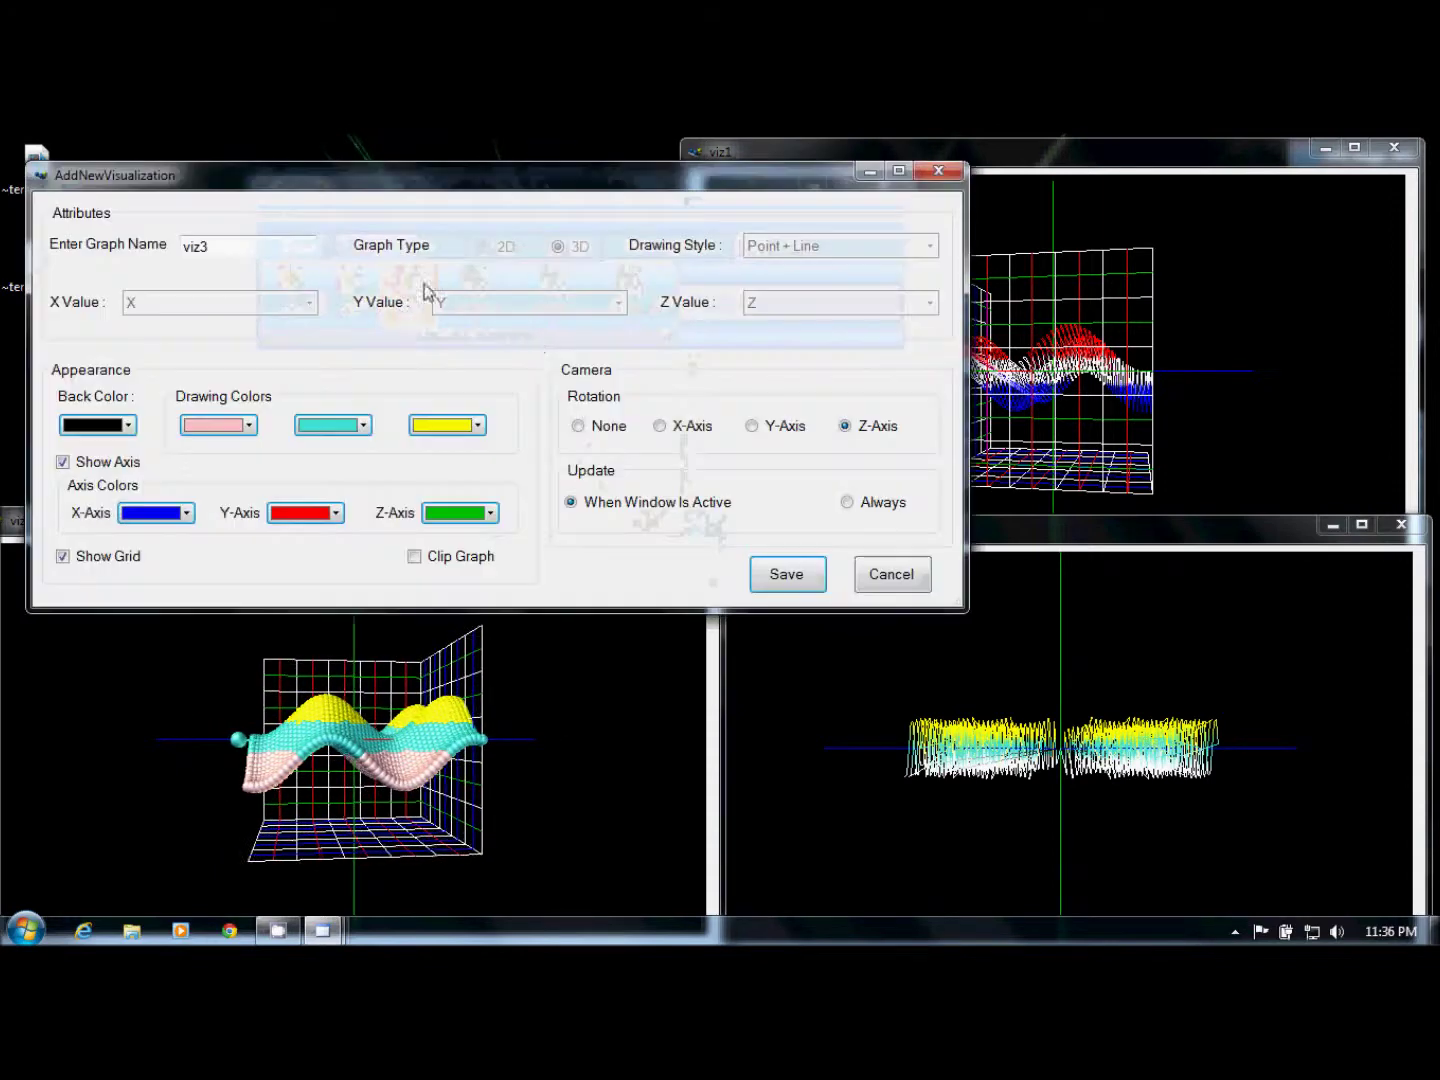
{"action": "left_click", "coordinate": [769, 436]}
{"action": "left_click", "coordinate": [795, 579]}
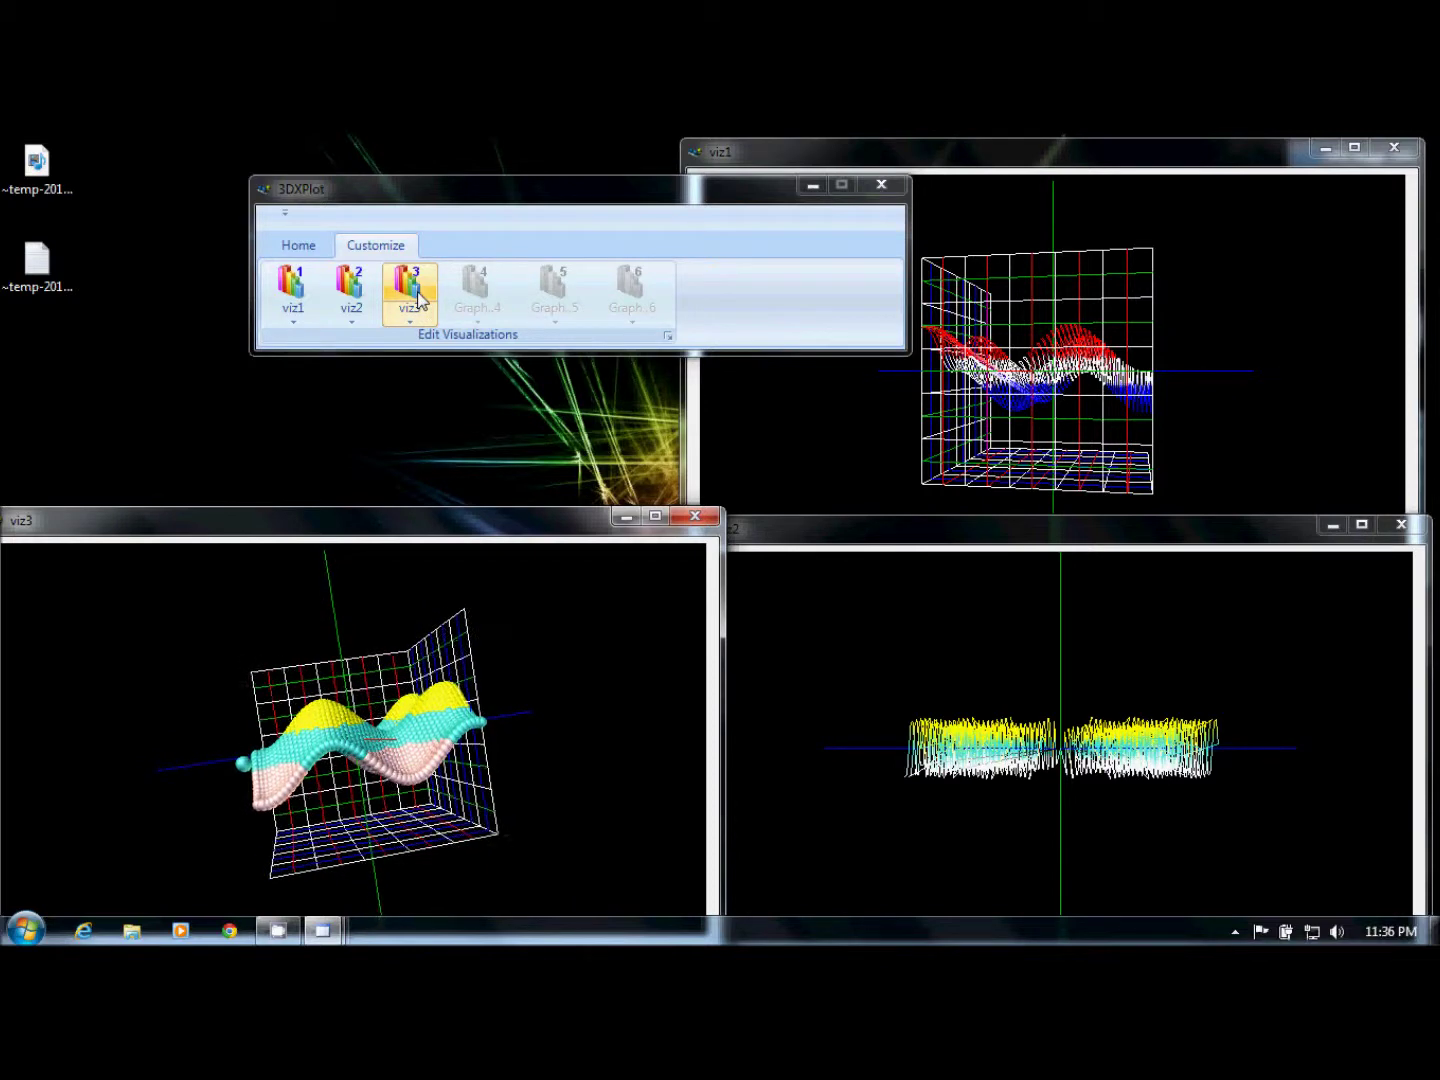
Set the camera rotation of viz2 to Z-Axis, save it, and activate the viz2 window so its graph rotates
{"action": "left_click", "coordinate": [349, 286]}
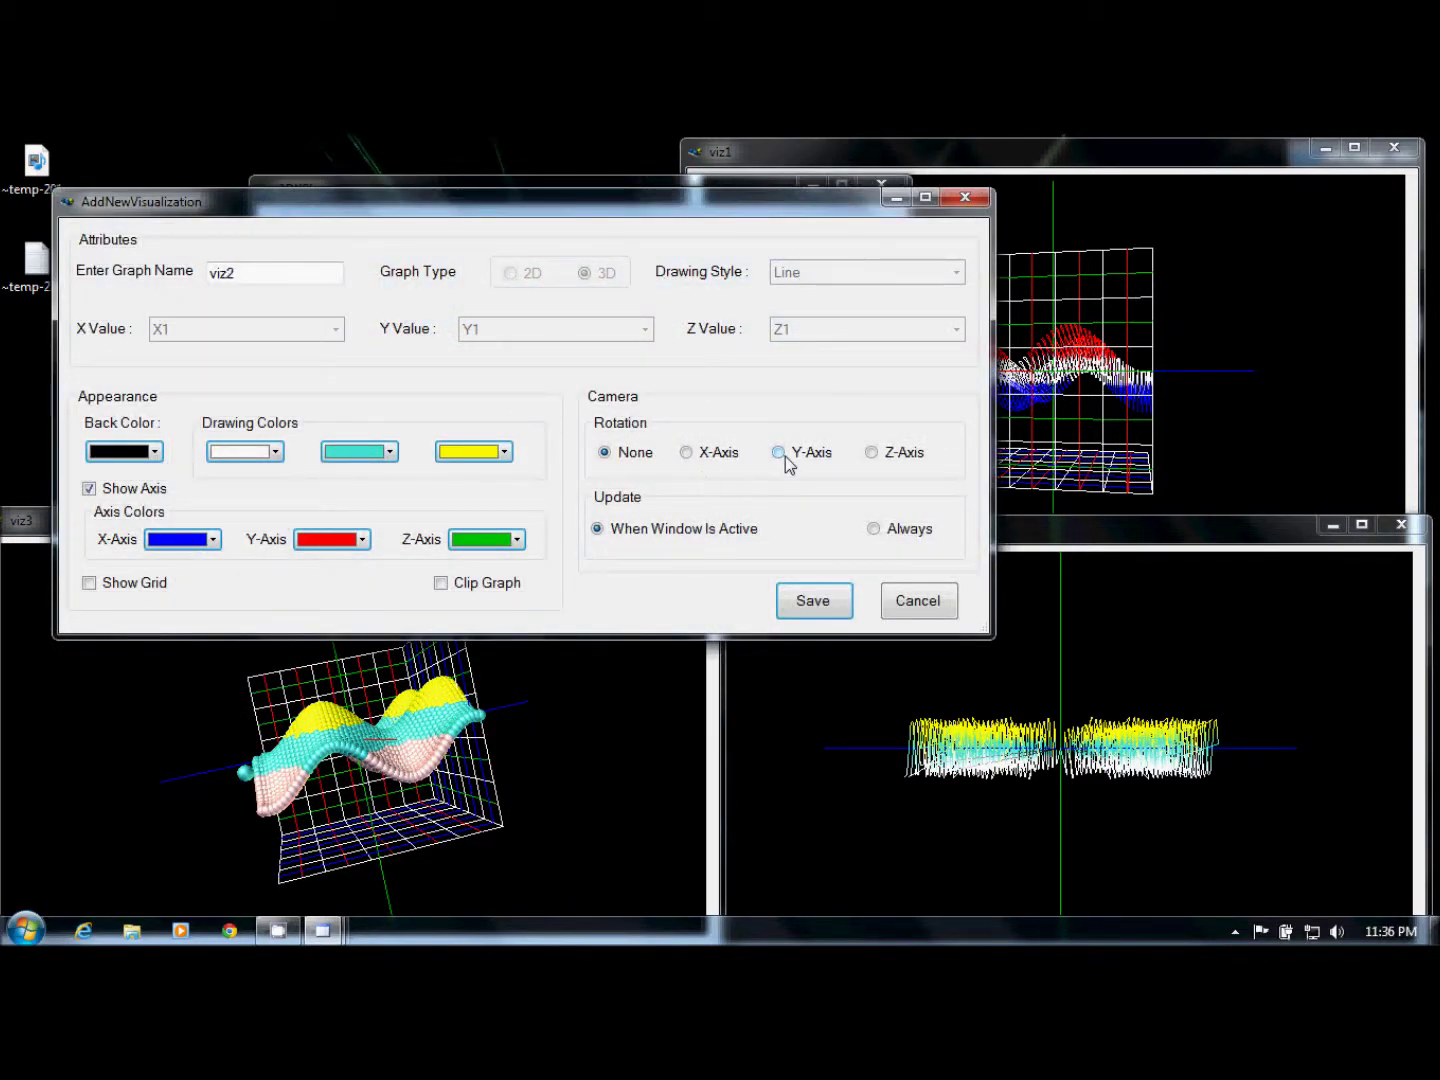
{"action": "left_click", "coordinate": [872, 454]}
{"action": "left_click", "coordinate": [826, 598]}
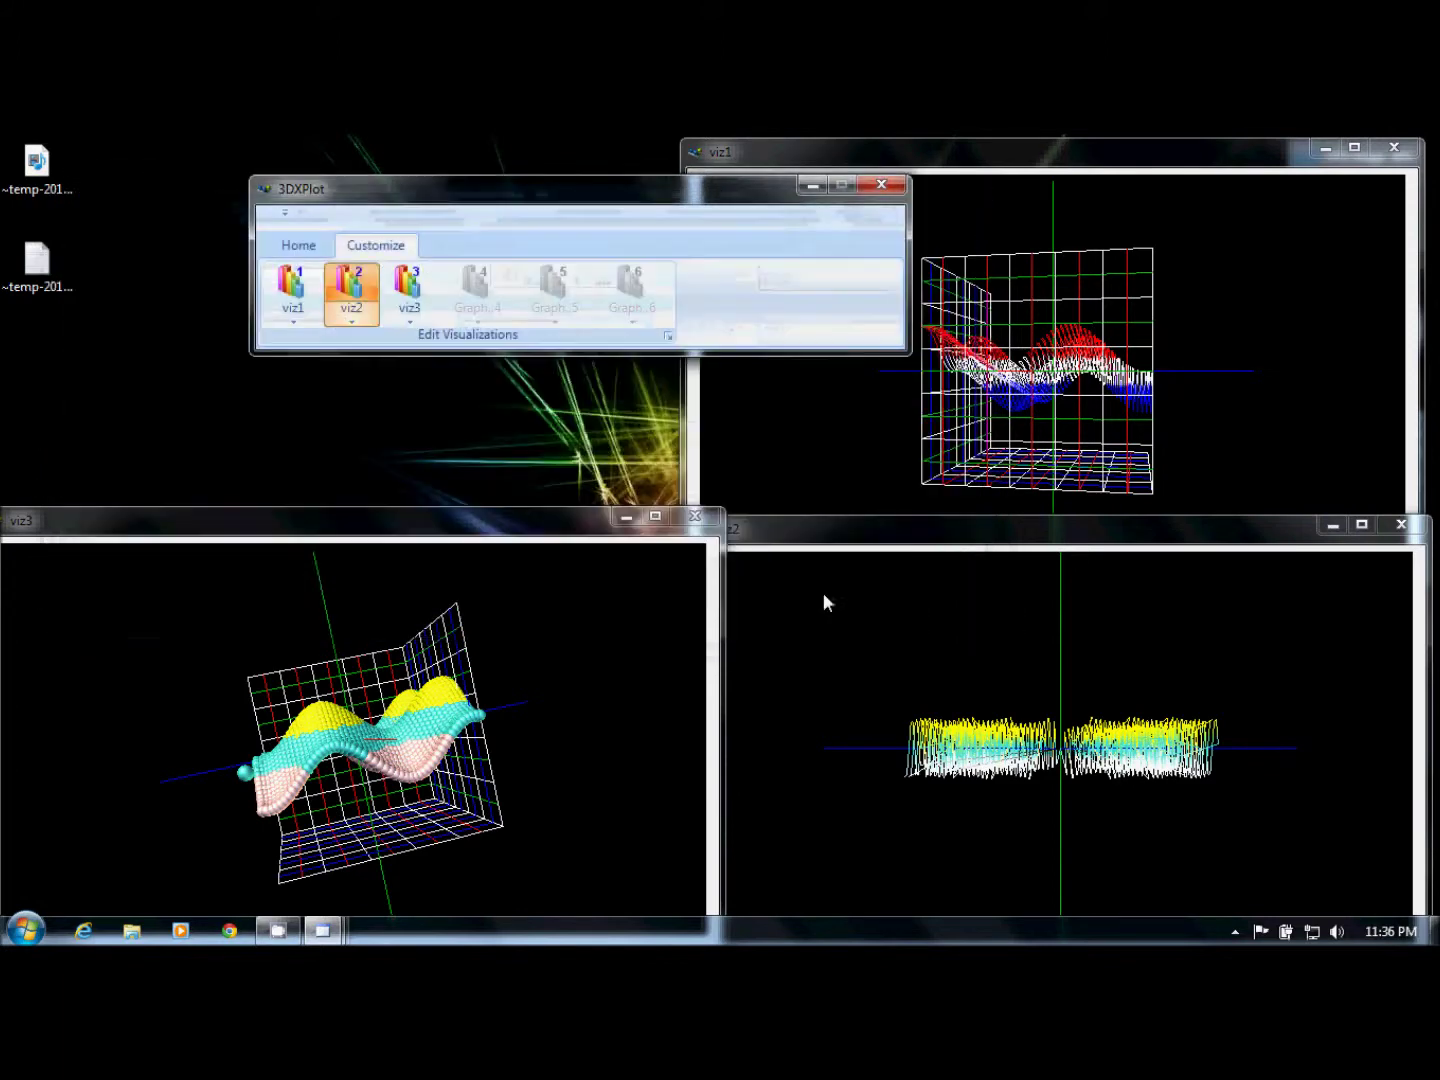
{"action": "left_click", "coordinate": [858, 616]}
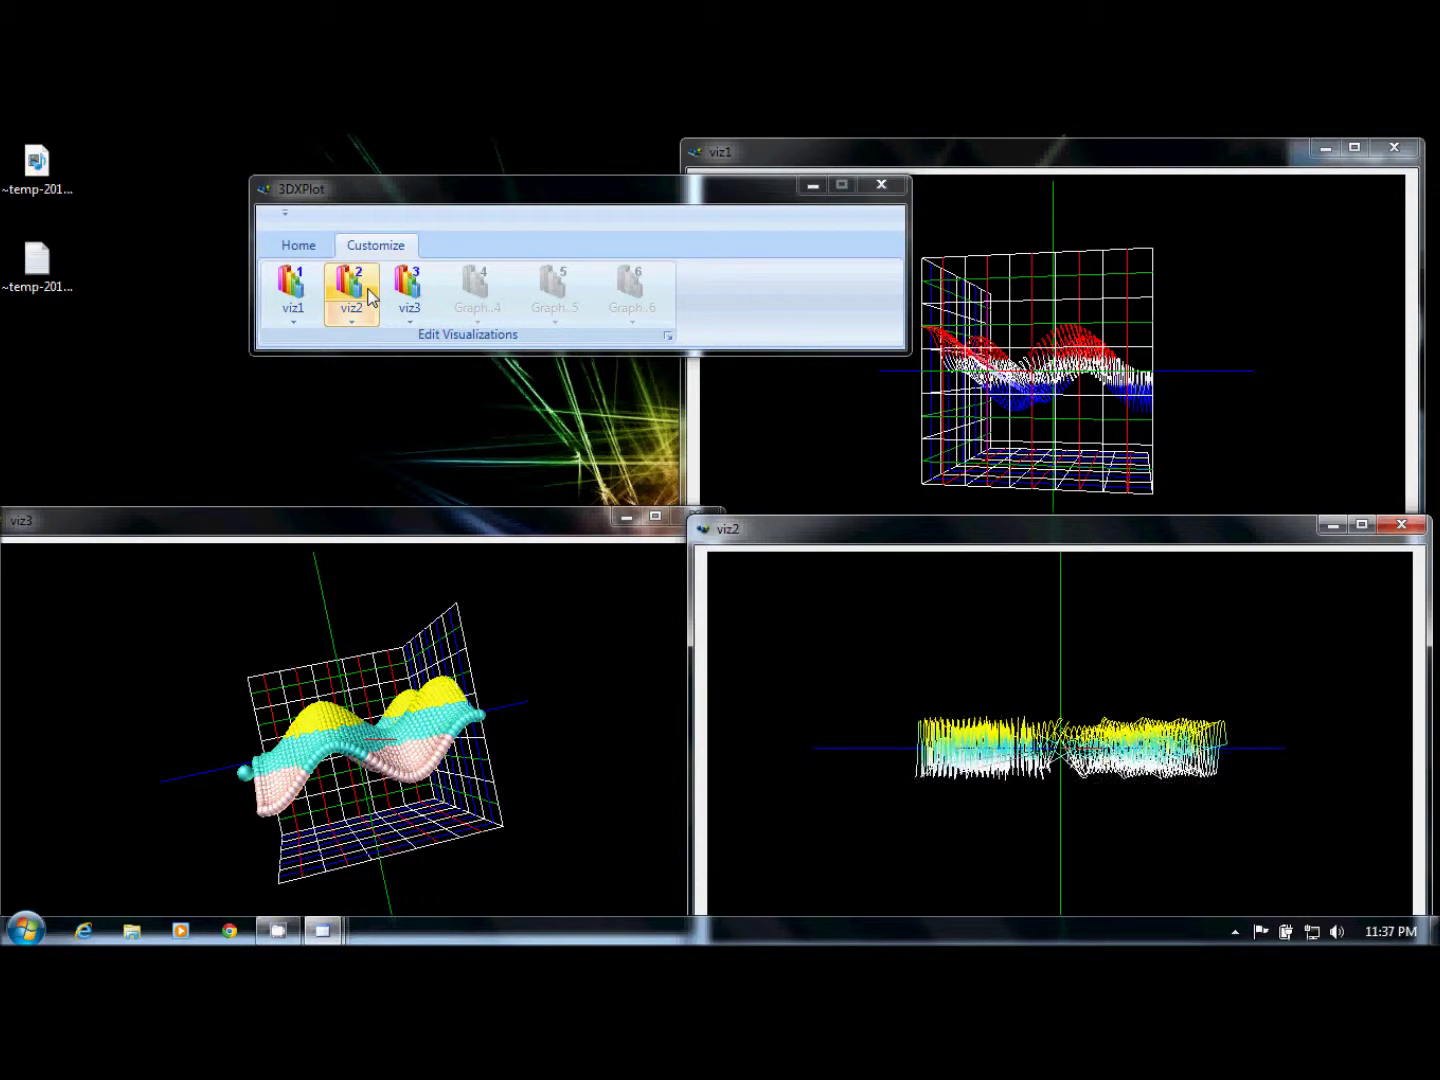
{"action": "left_click", "coordinate": [613, 245]}
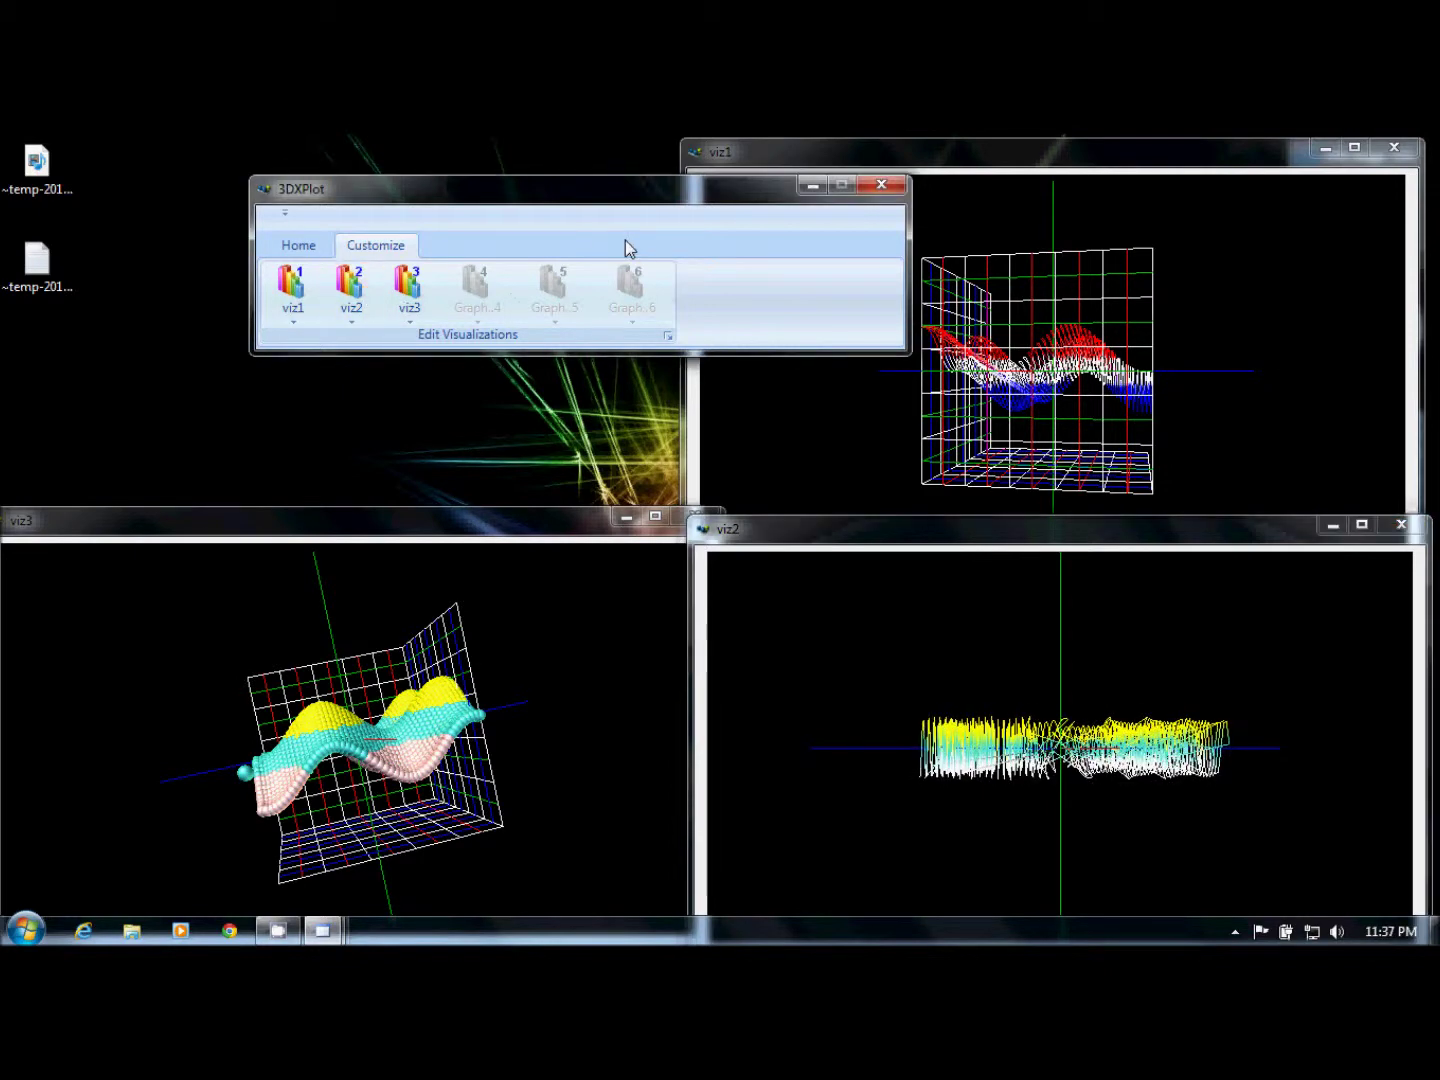
Set the camera update to Always for viz3 and viz2, saving each, so both rotate even when inactive
{"action": "left_click", "coordinate": [408, 295]}
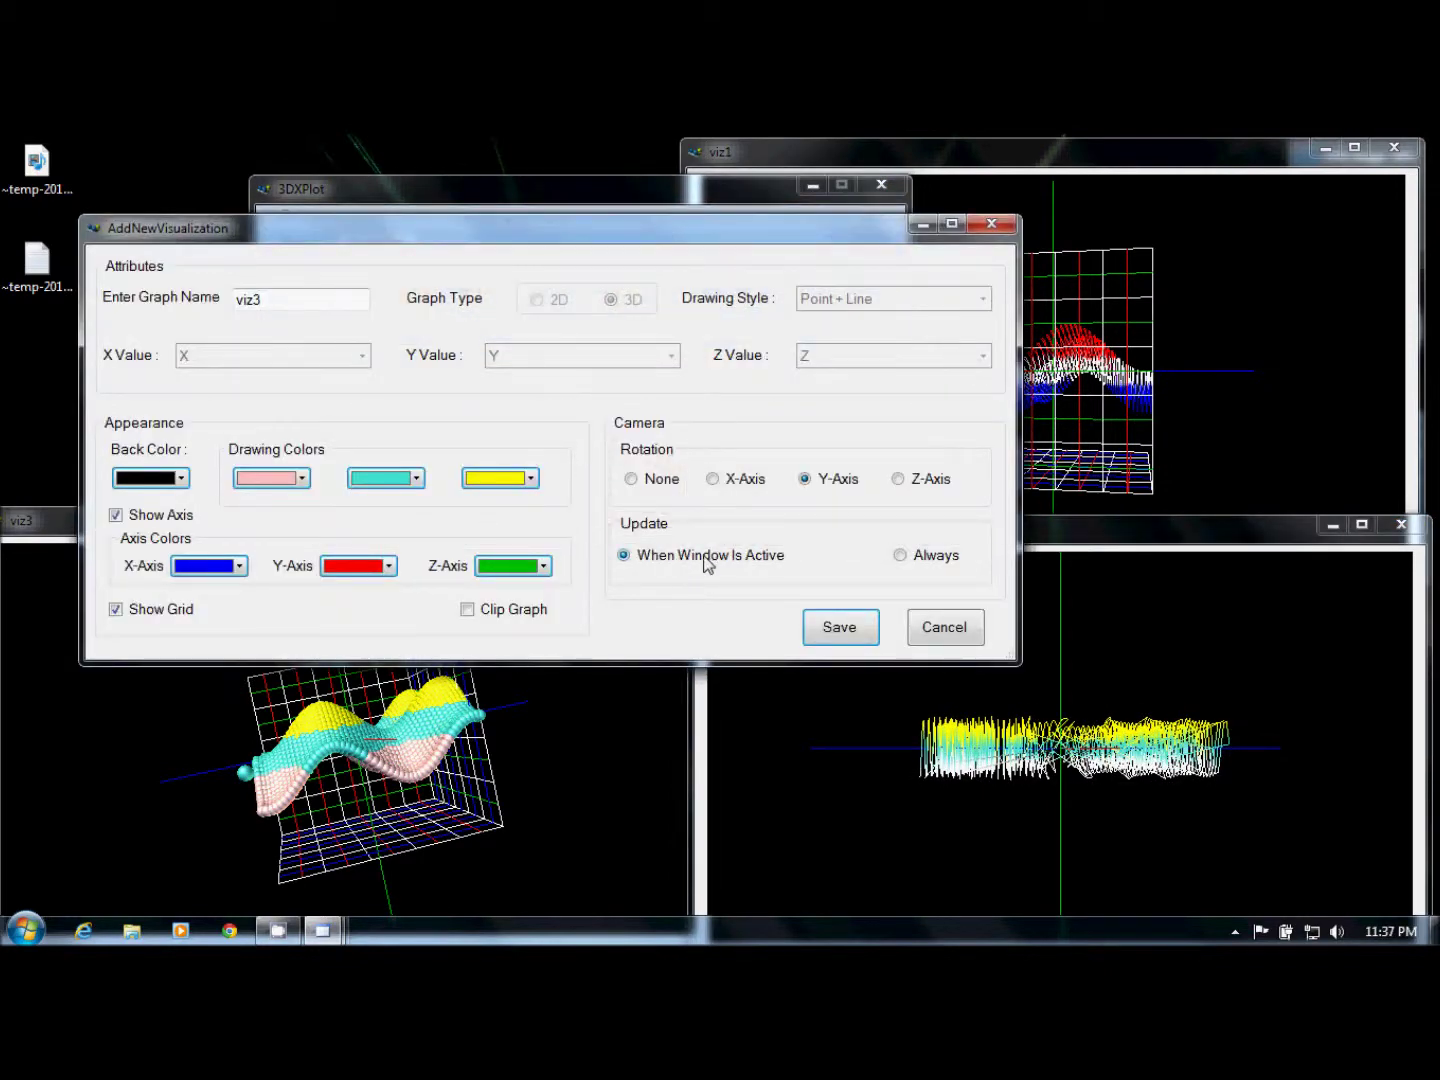
{"action": "left_click", "coordinate": [900, 554]}
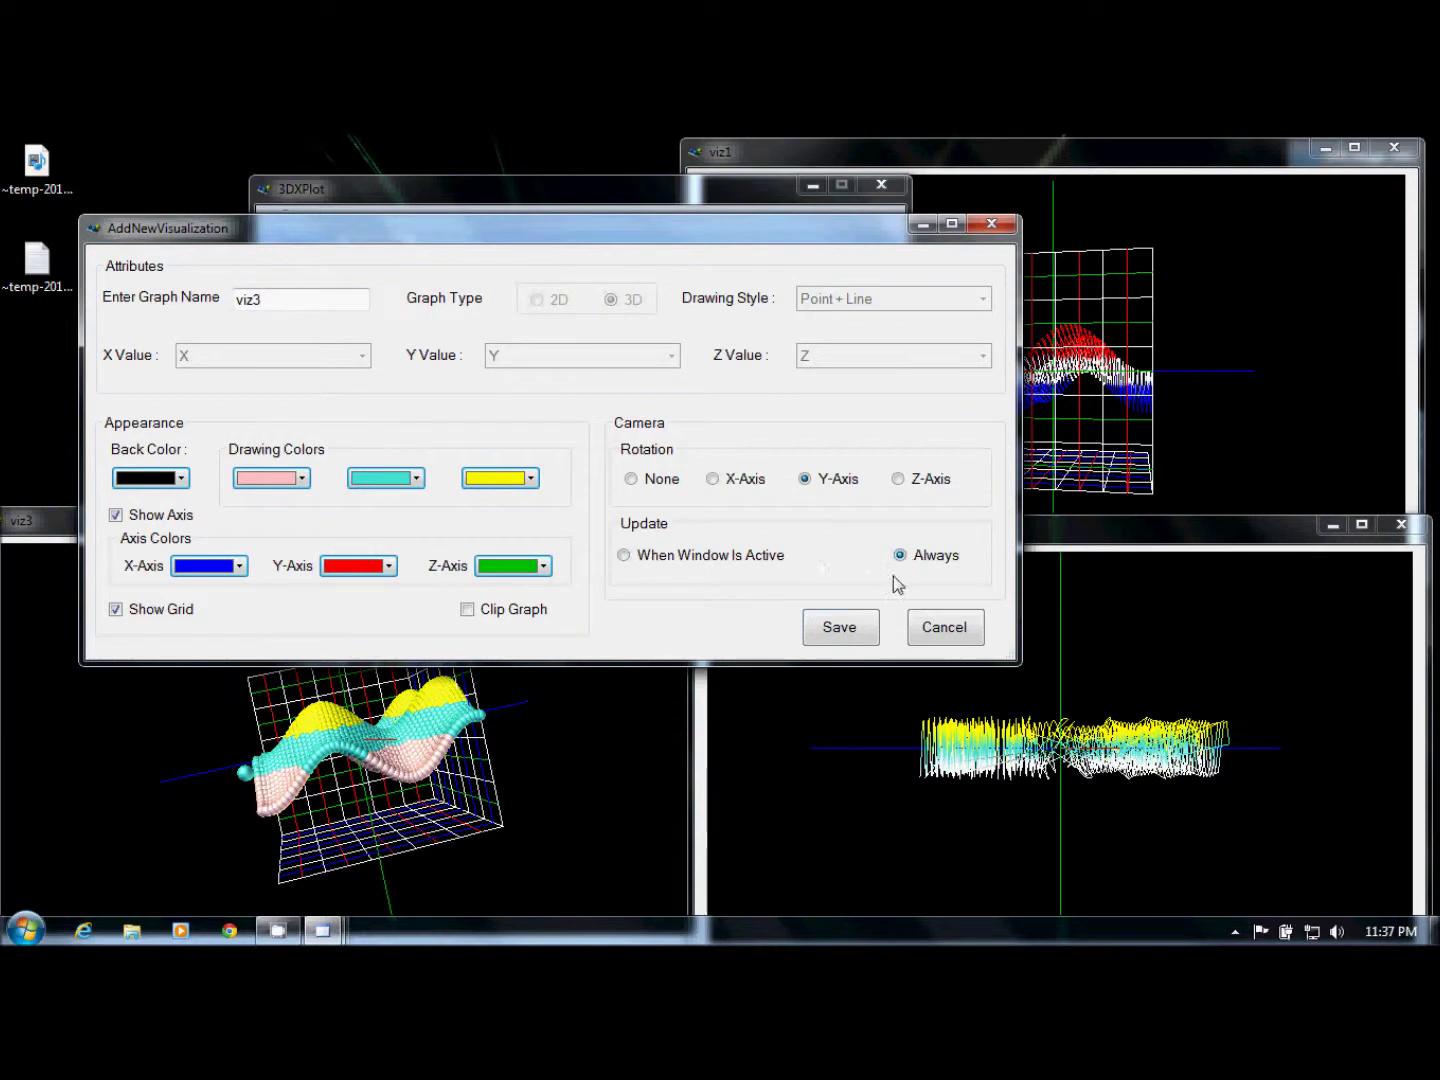
{"action": "left_click", "coordinate": [840, 627]}
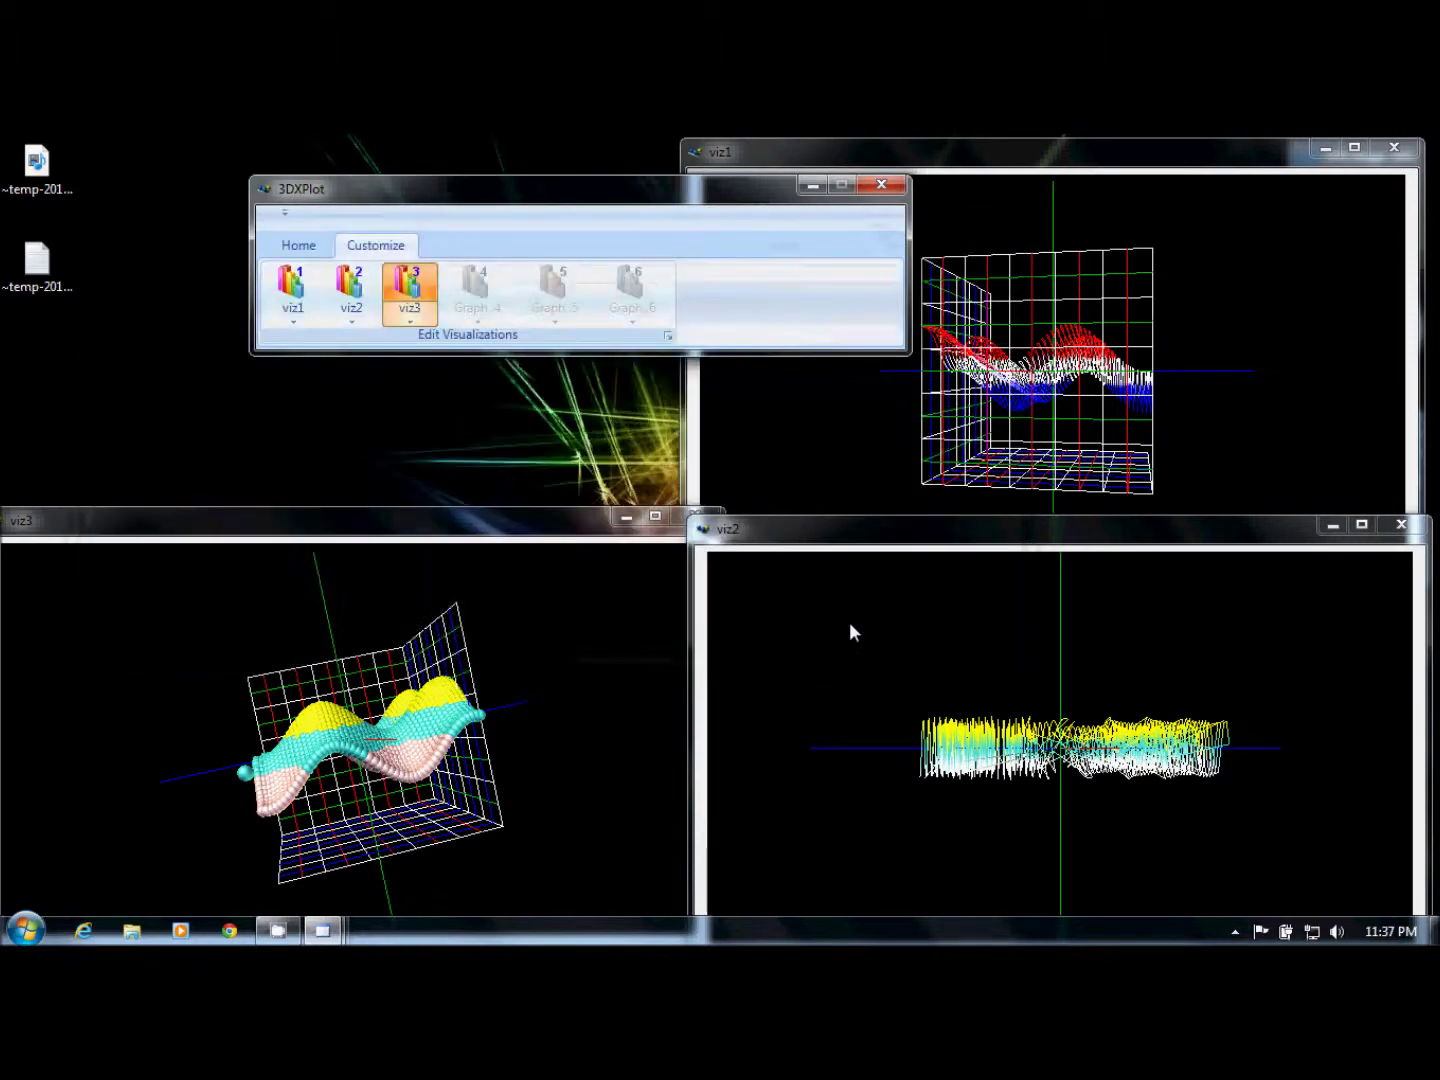
{"action": "left_click", "coordinate": [364, 300]}
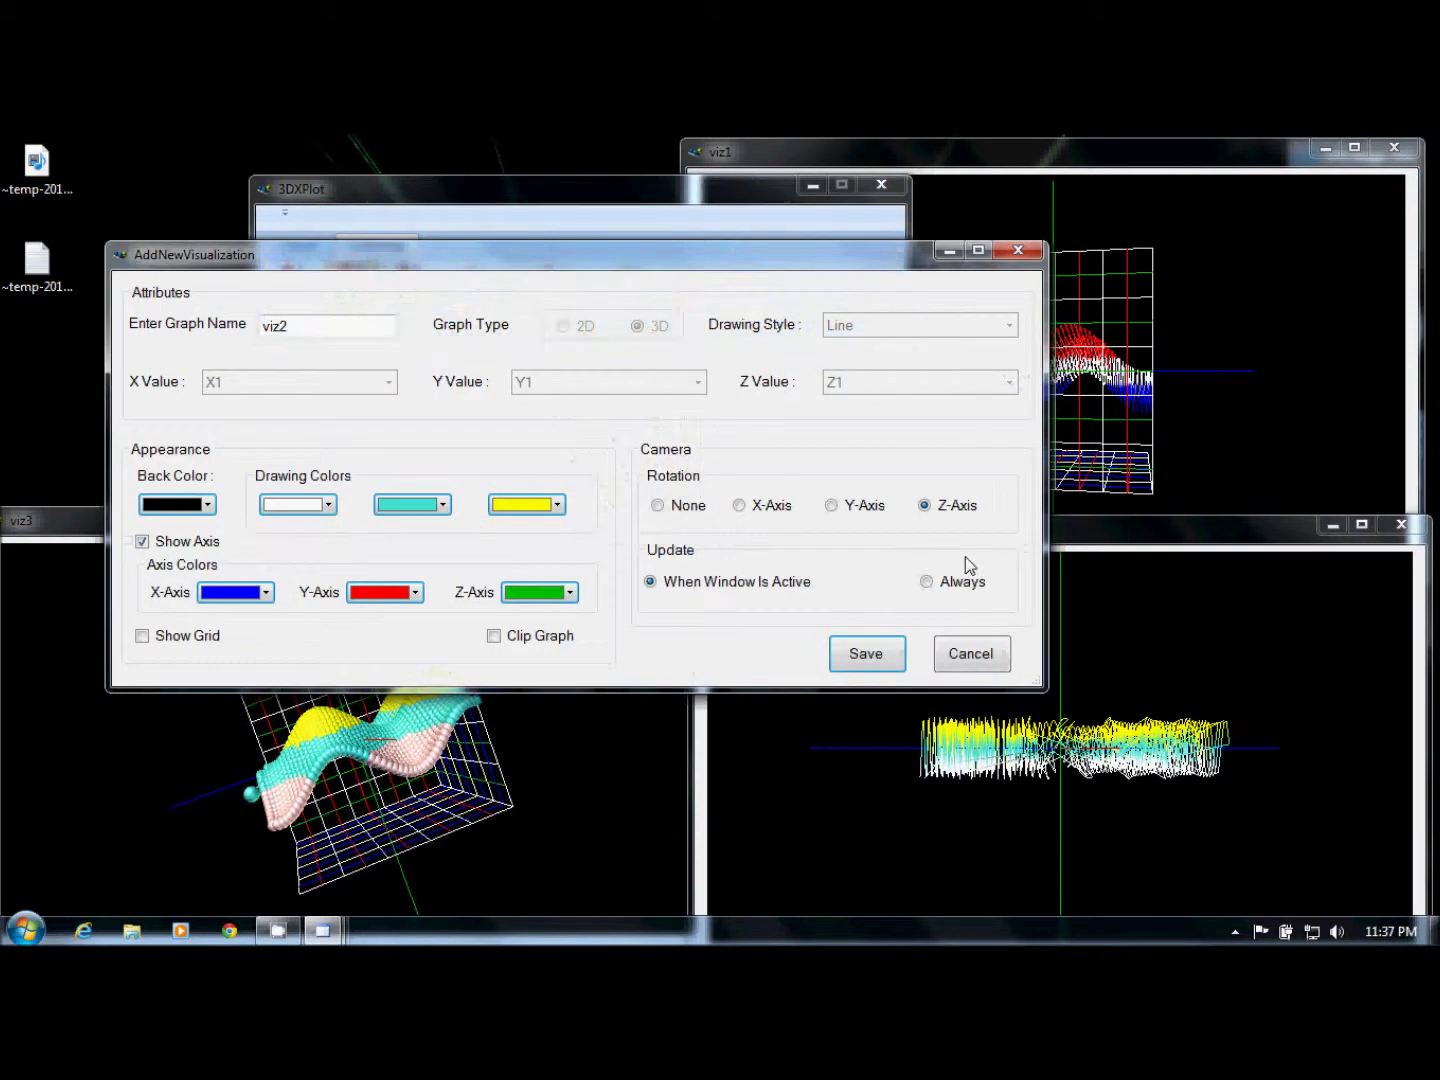
{"action": "left_click", "coordinate": [970, 585]}
{"action": "left_click", "coordinate": [866, 654]}
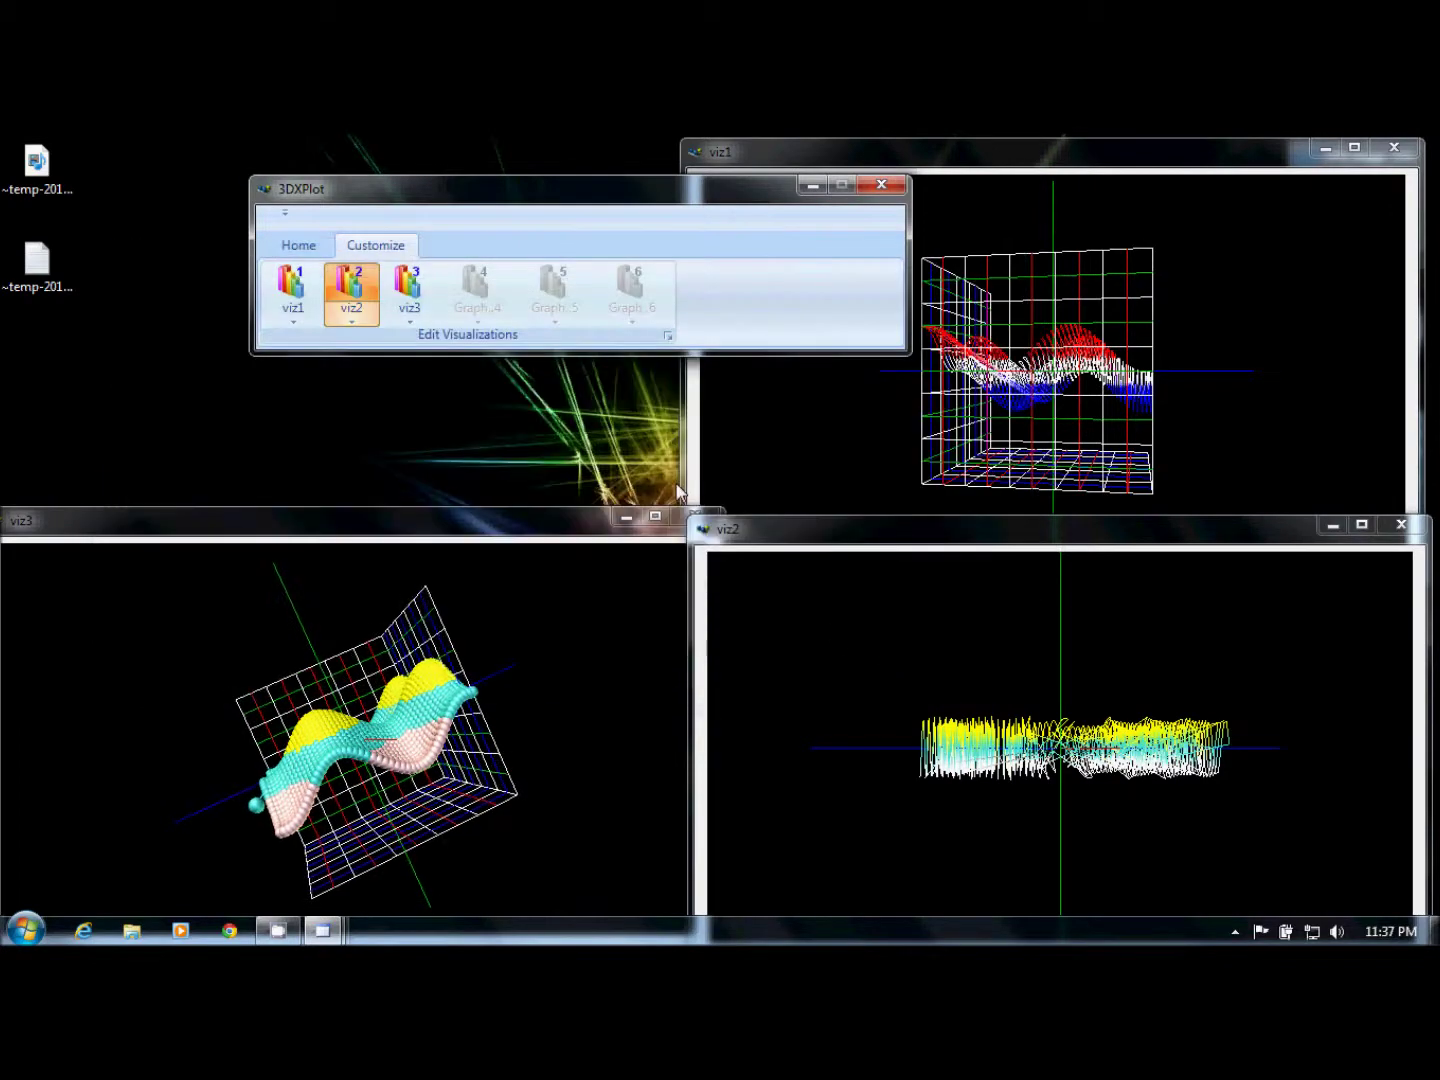
Stop the rotation of viz3 and viz2 by setting each camera rotation to None and saving
{"action": "left_click", "coordinate": [410, 290]}
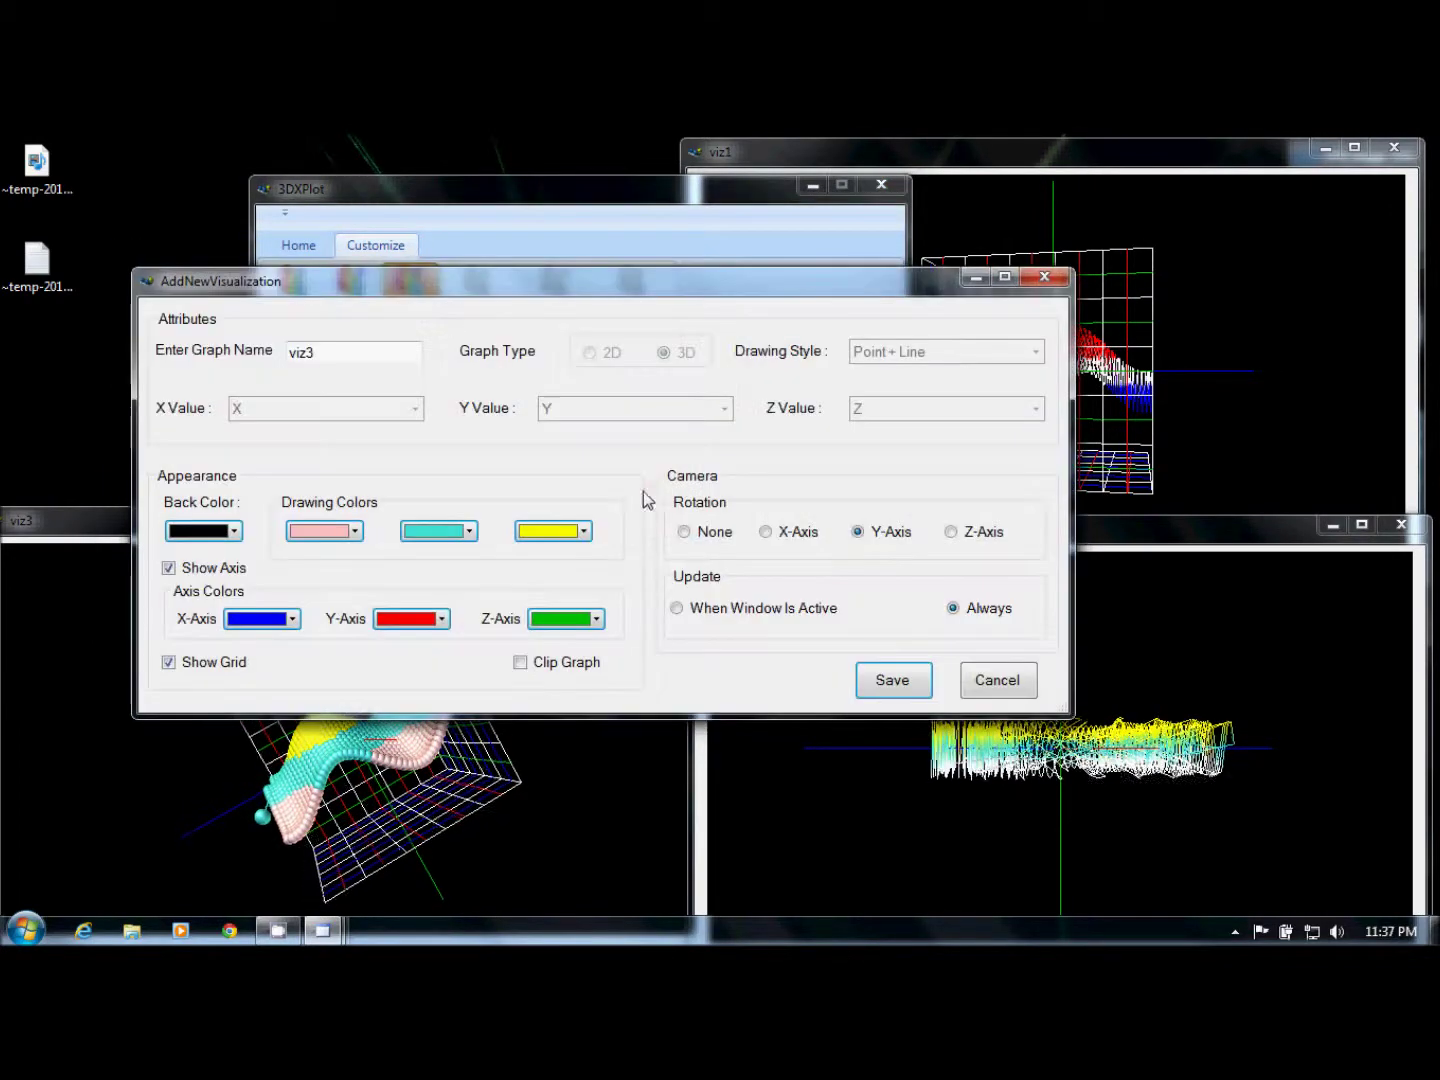
{"action": "left_click", "coordinate": [688, 533]}
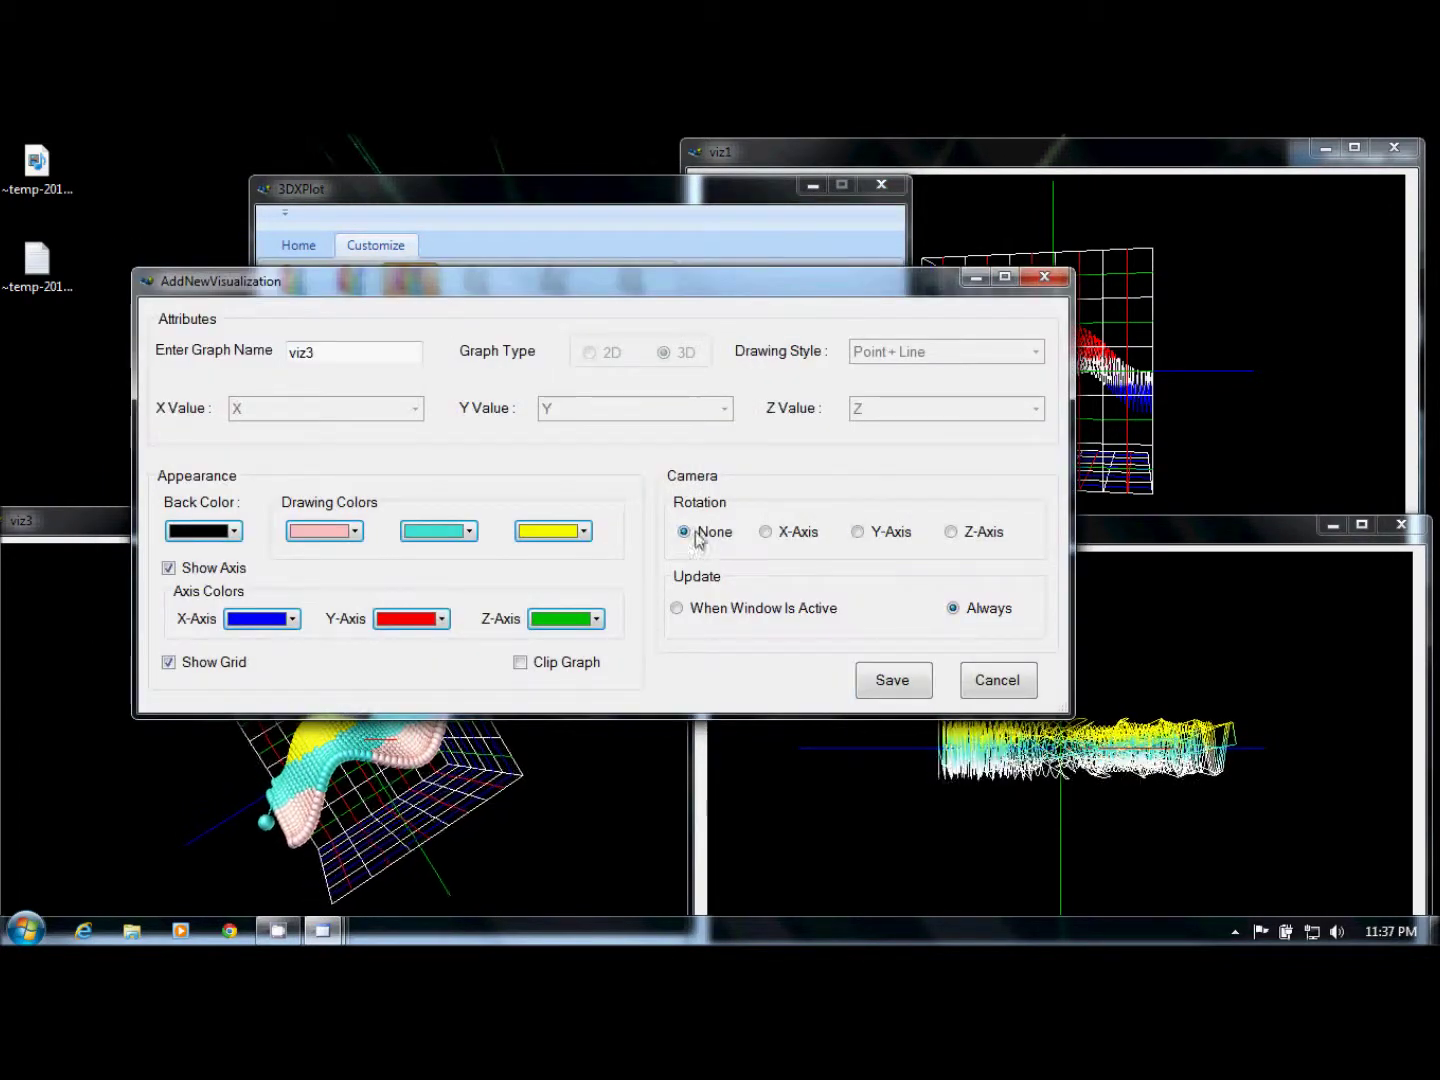
{"action": "left_click", "coordinate": [879, 680]}
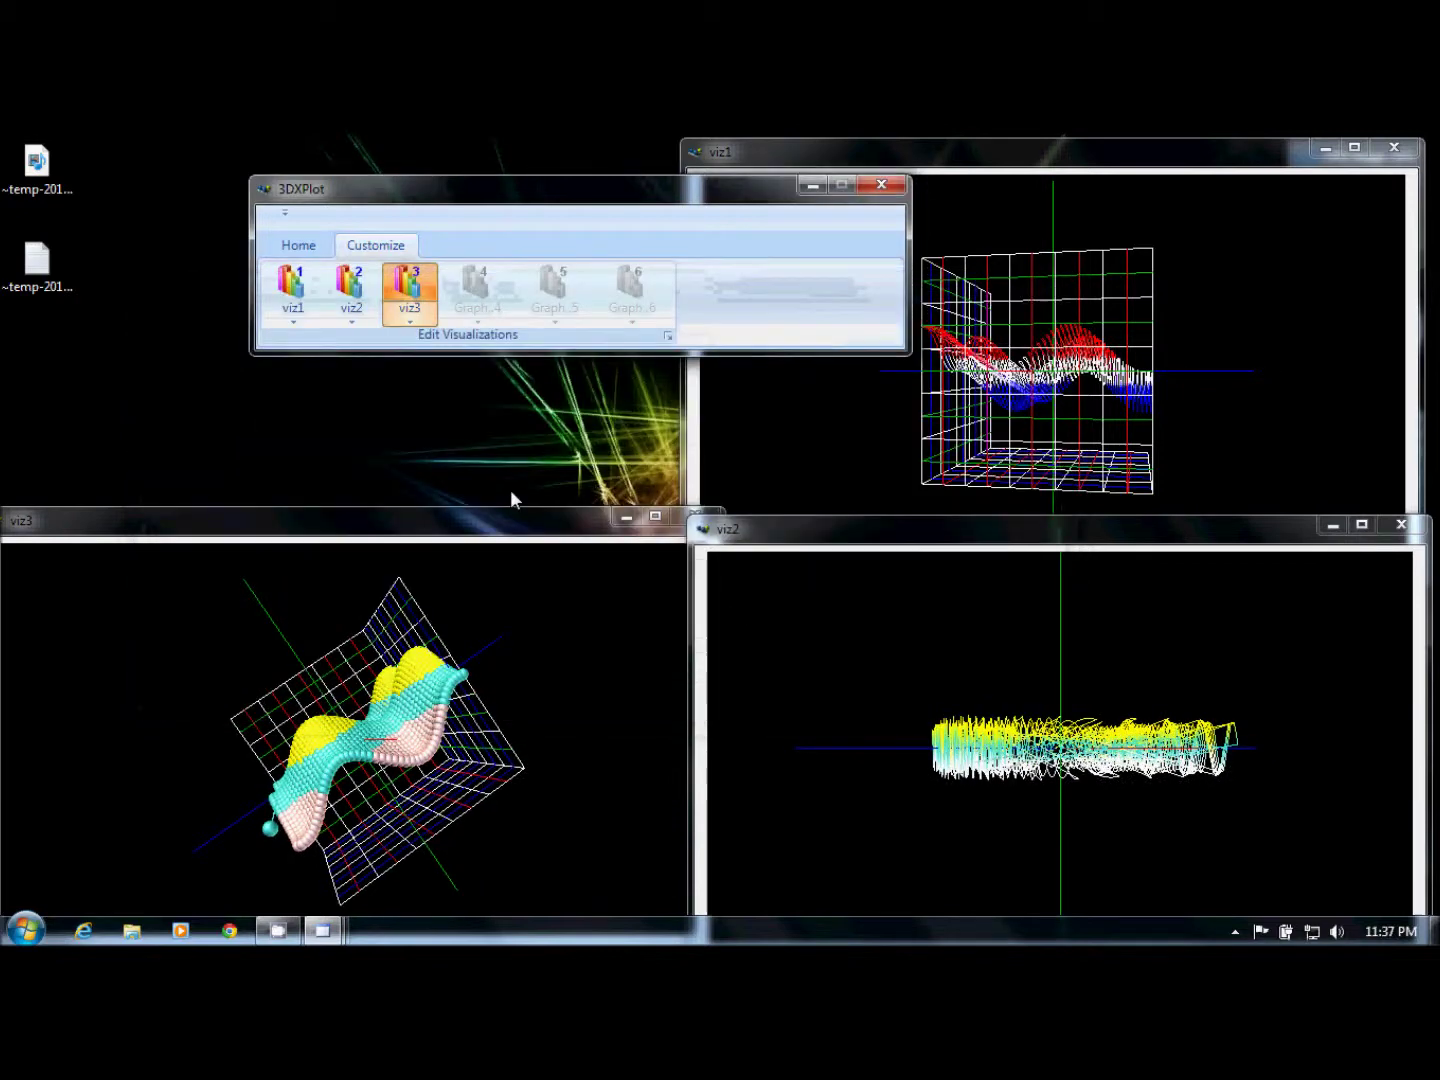
{"action": "left_click", "coordinate": [343, 284]}
{"action": "left_click", "coordinate": [734, 560]}
{"action": "left_click", "coordinate": [892, 711]}
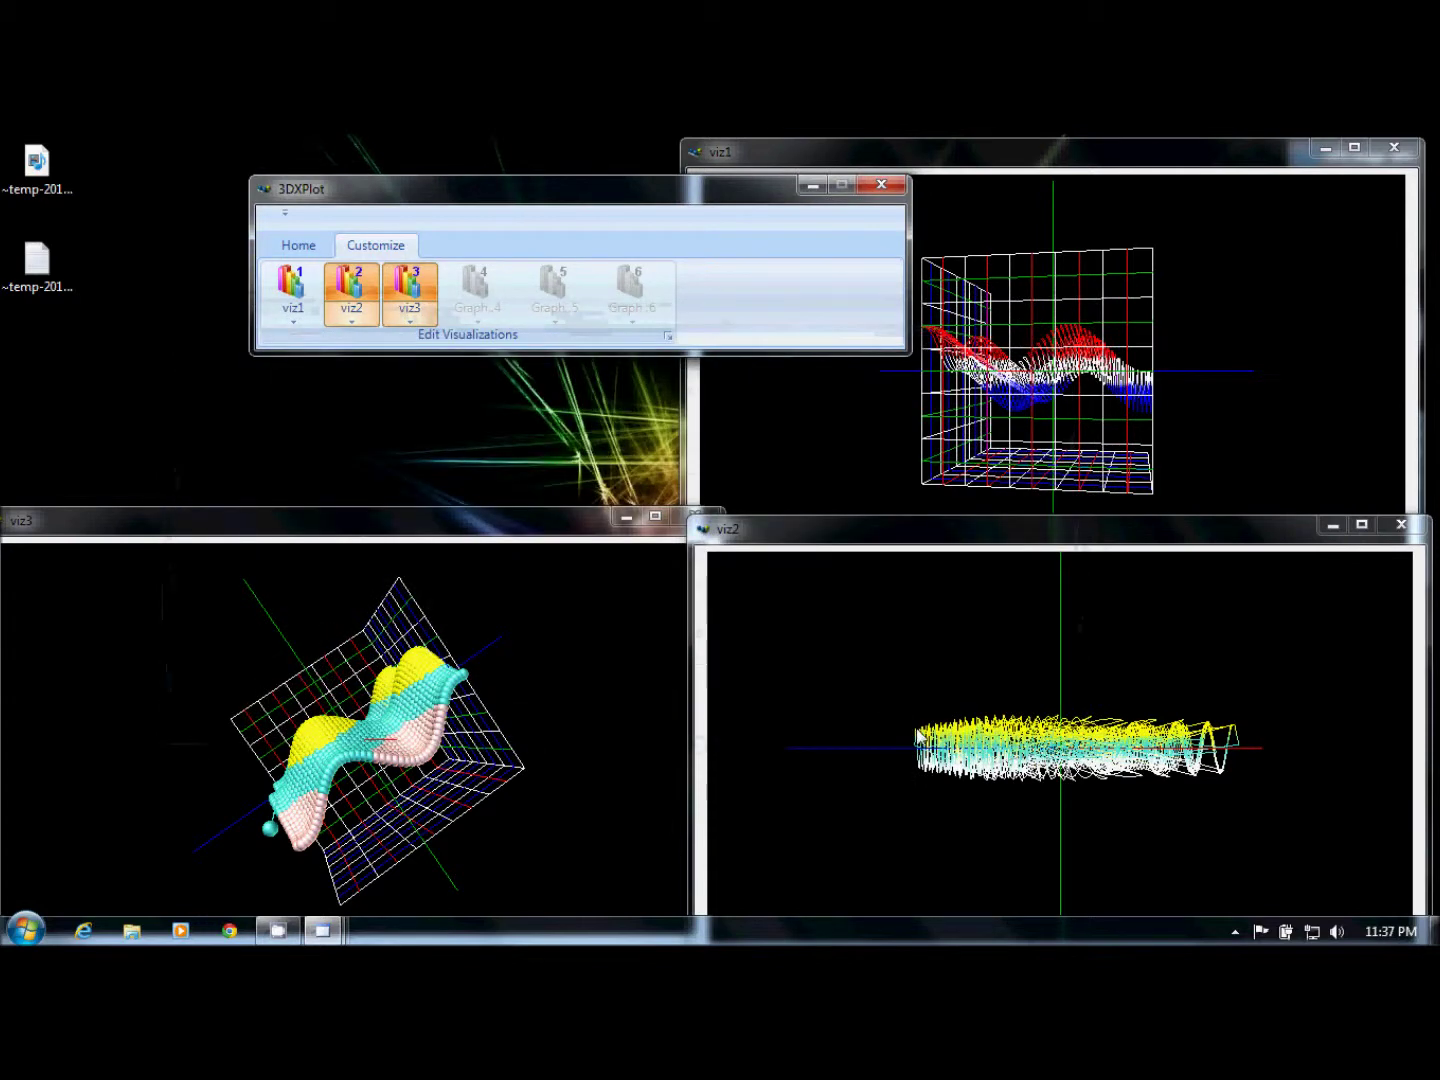
{"action": "left_click", "coordinate": [297, 246]}
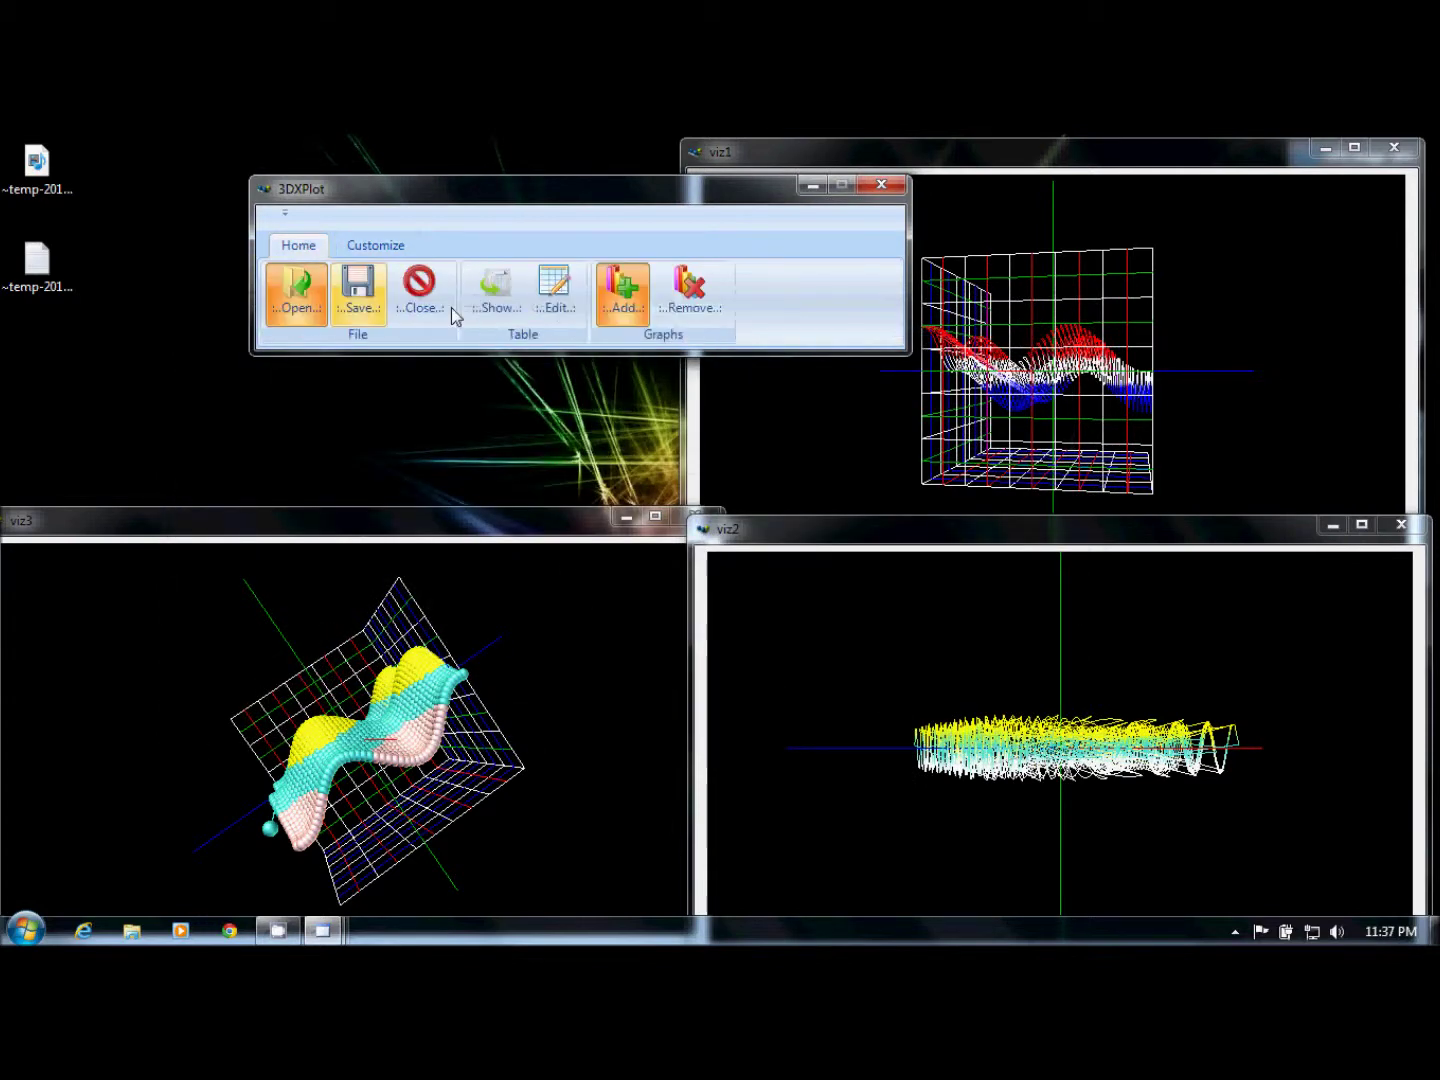